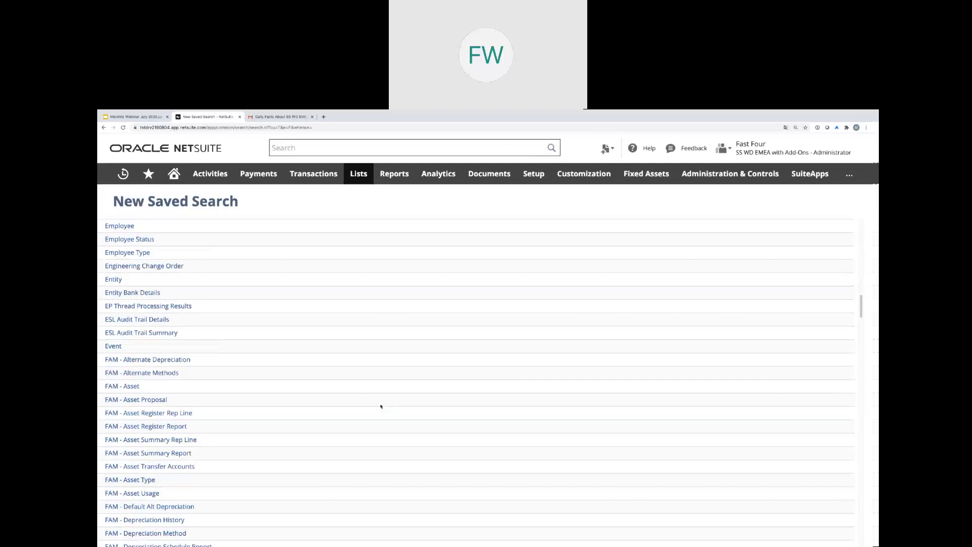
# Start a new saved search of the Transaction type
pyautogui.scroll(-15, 381, 406)
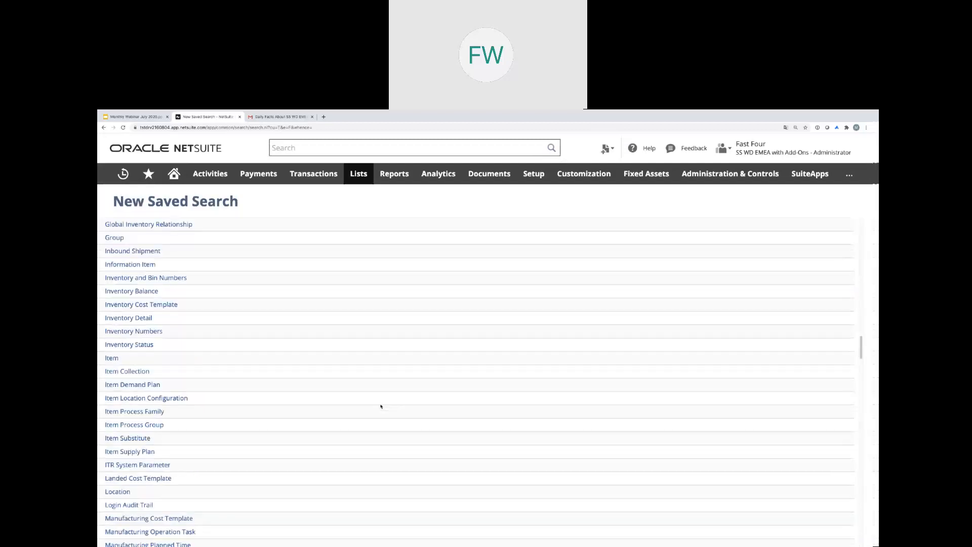
pyautogui.scroll(-20, 381, 406)
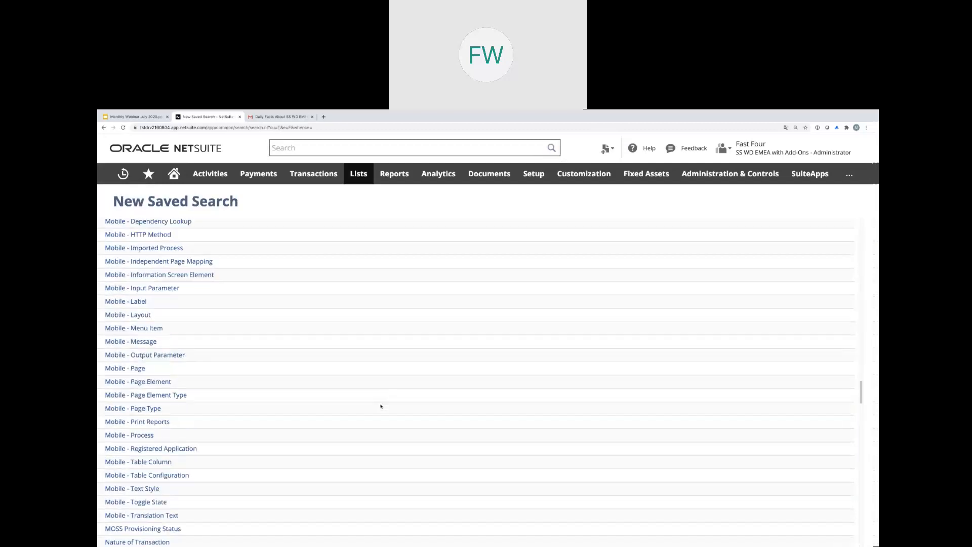
pyautogui.scroll(-20, 381, 406)
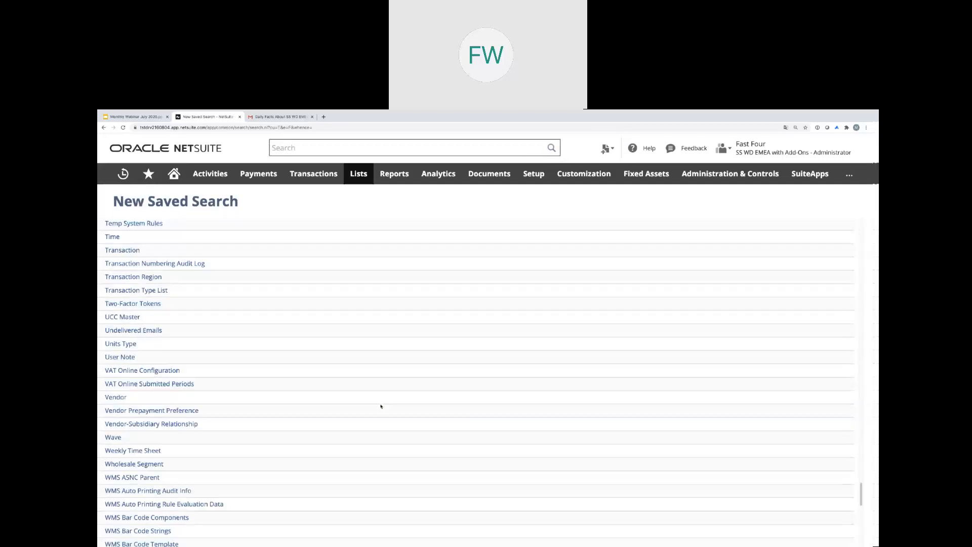
pyautogui.scroll(1, 358, 395)
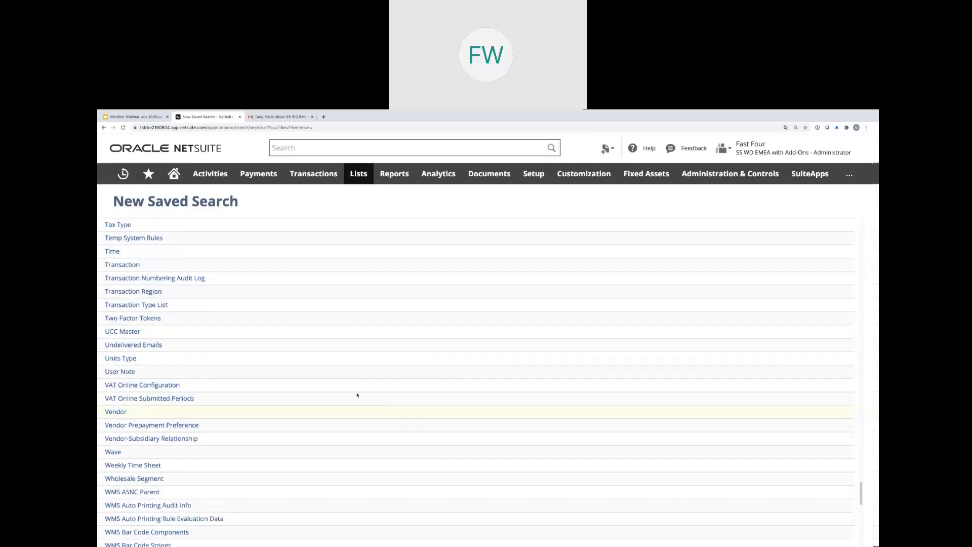
pyautogui.click(130, 266)
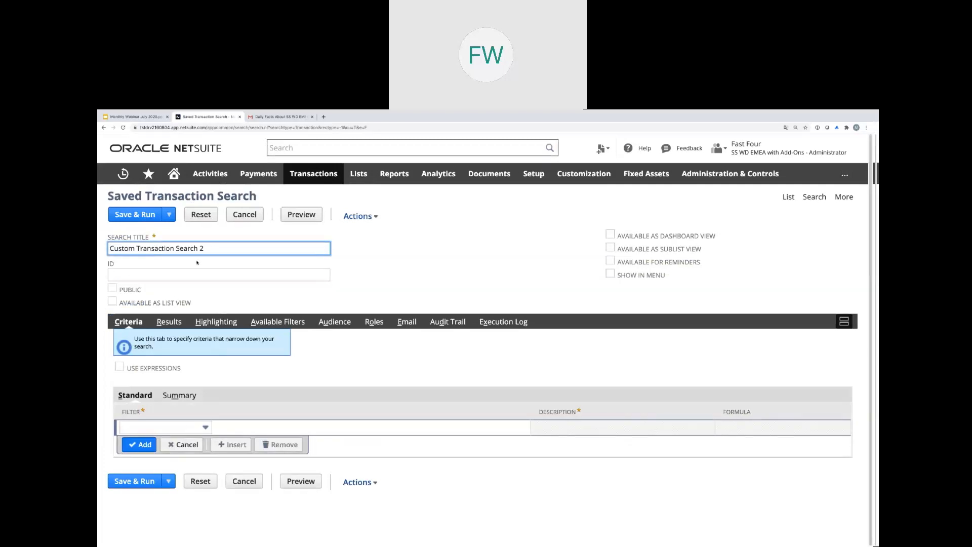
# Title the saved transaction search "Total qty"
pyautogui.click(216, 248)
pyautogui.hotkey('ctrl', 'a')
pyautogui.write('T')
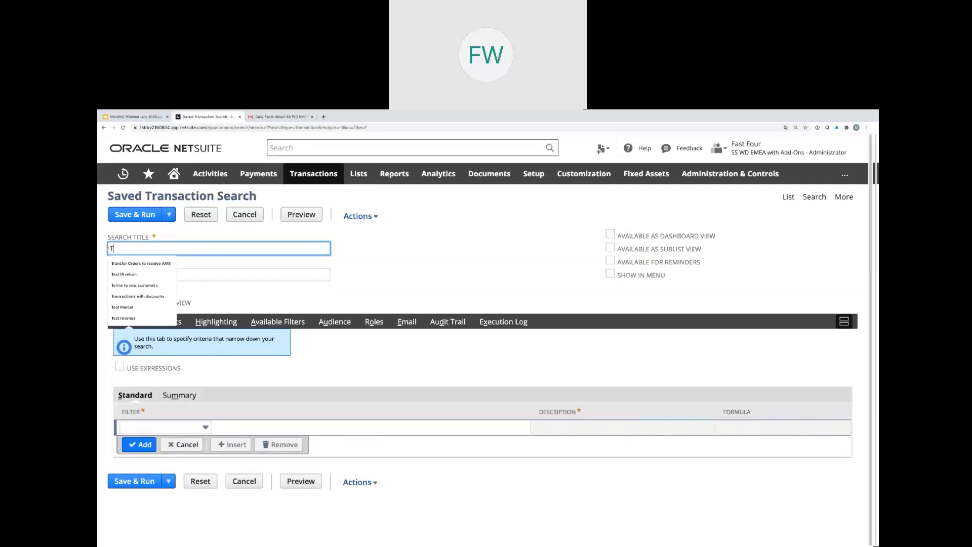
pyautogui.write('tal qty')
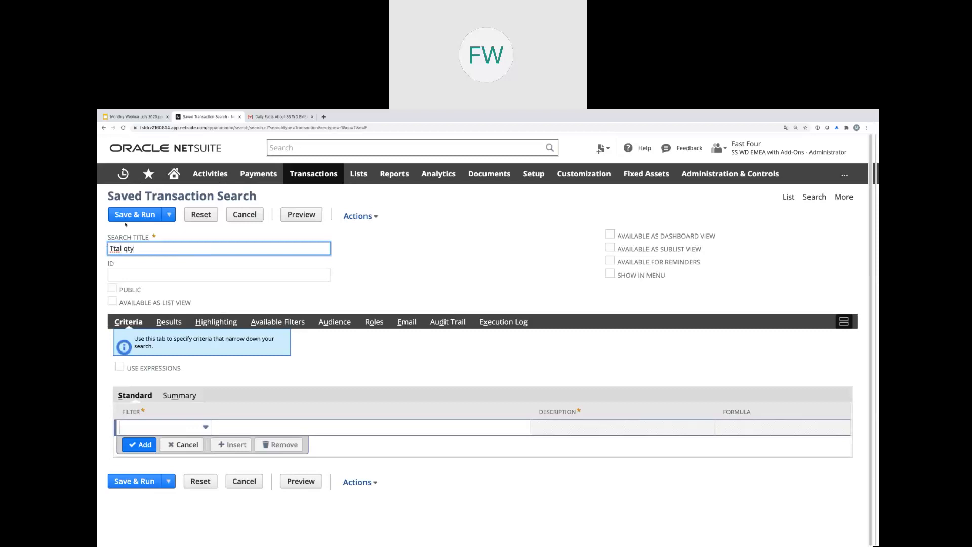
pyautogui.write('o')
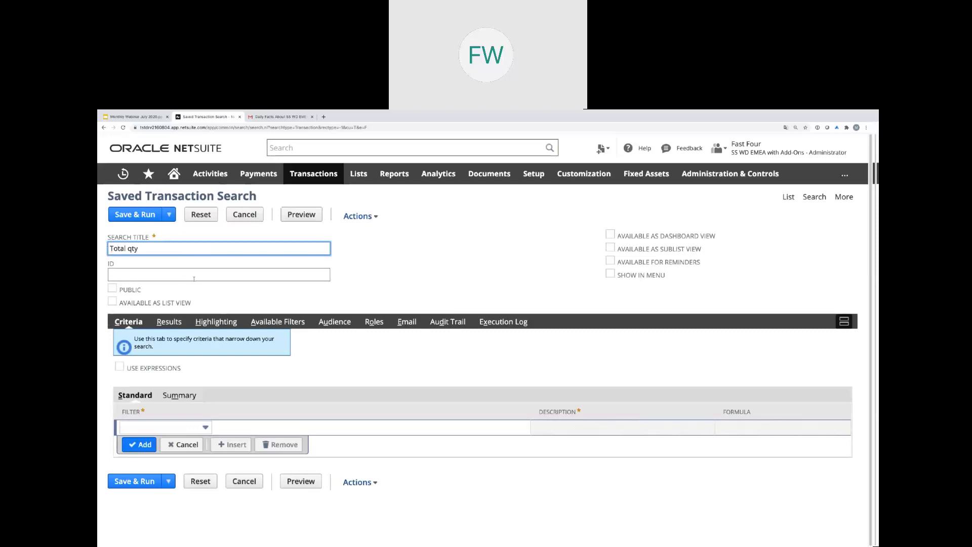
pyautogui.click(322, 319)
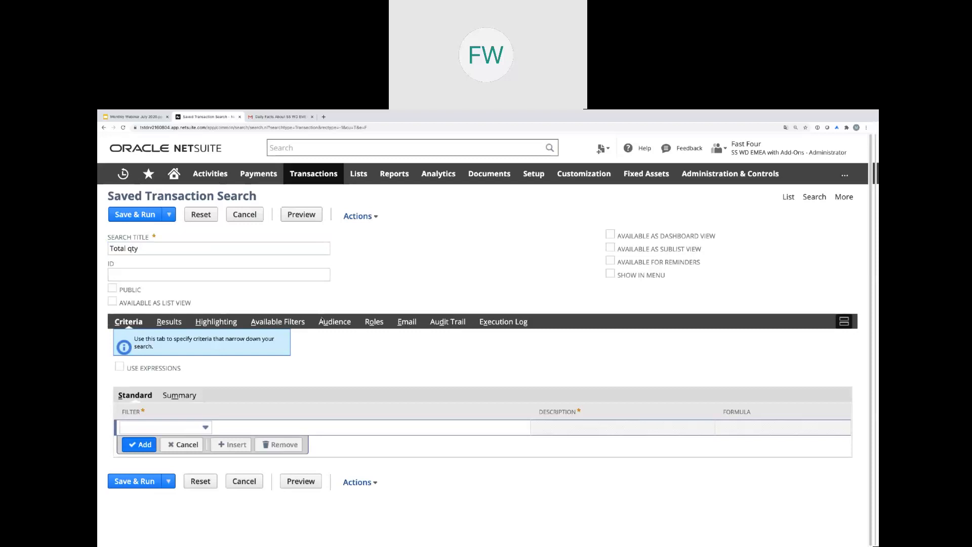
# Add a Type criterion that limits the search to Sales Order transactions
pyautogui.click(206, 428)
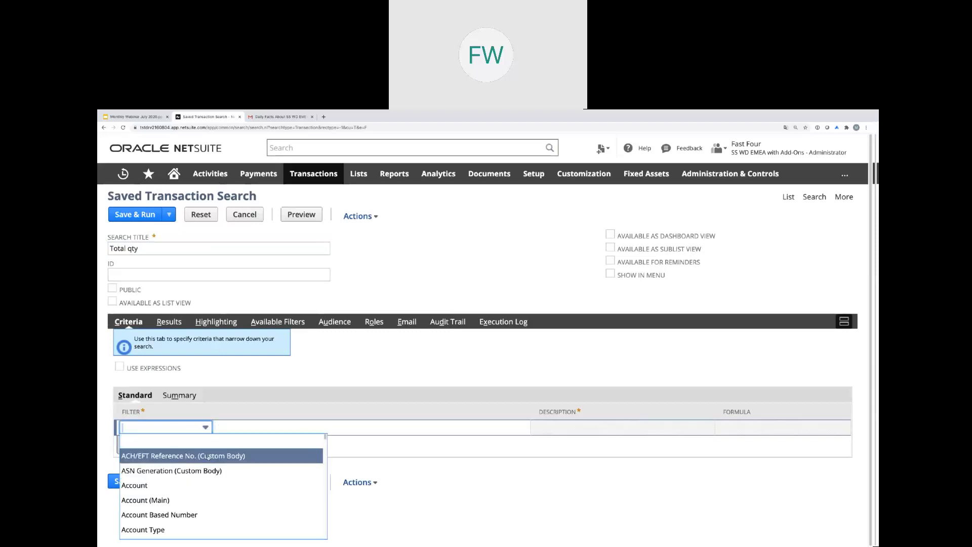
pyautogui.write('Type')
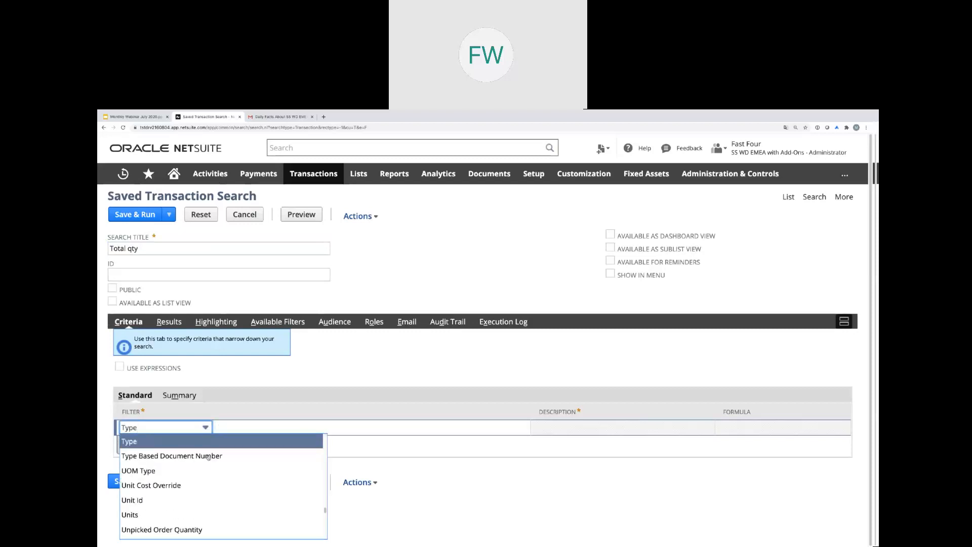
pyautogui.click(137, 442)
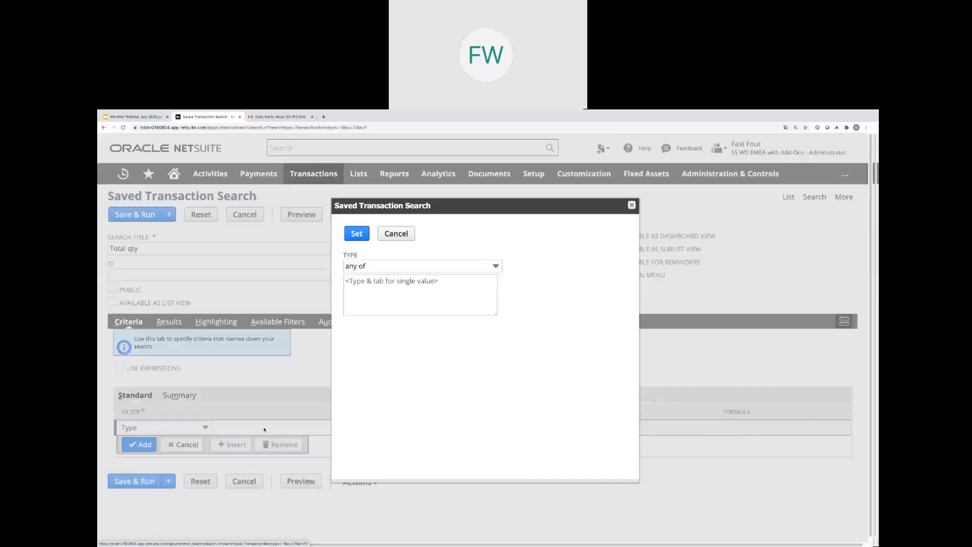
pyautogui.click(371, 295)
pyautogui.write('sale')
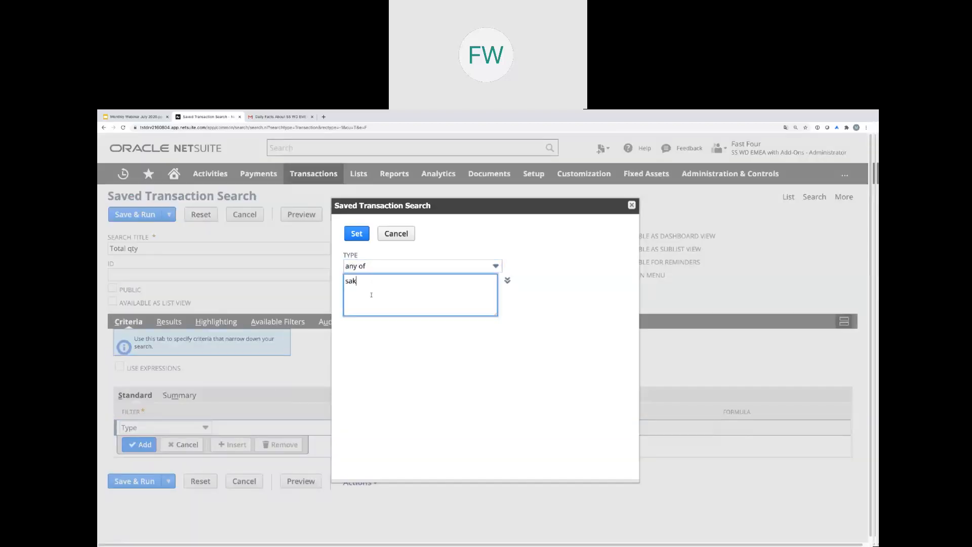
pyautogui.press('BackSpace')
pyautogui.press('BackSpace')
pyautogui.write('les')
pyautogui.click(372, 324)
pyautogui.click(357, 234)
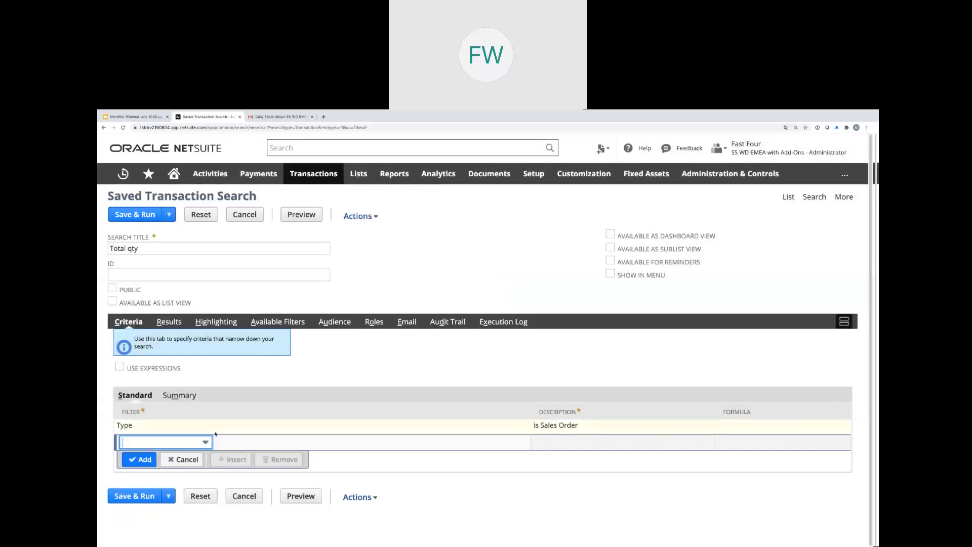
# Add a Main Line criterion to the search and set it to No
pyautogui.click(205, 441)
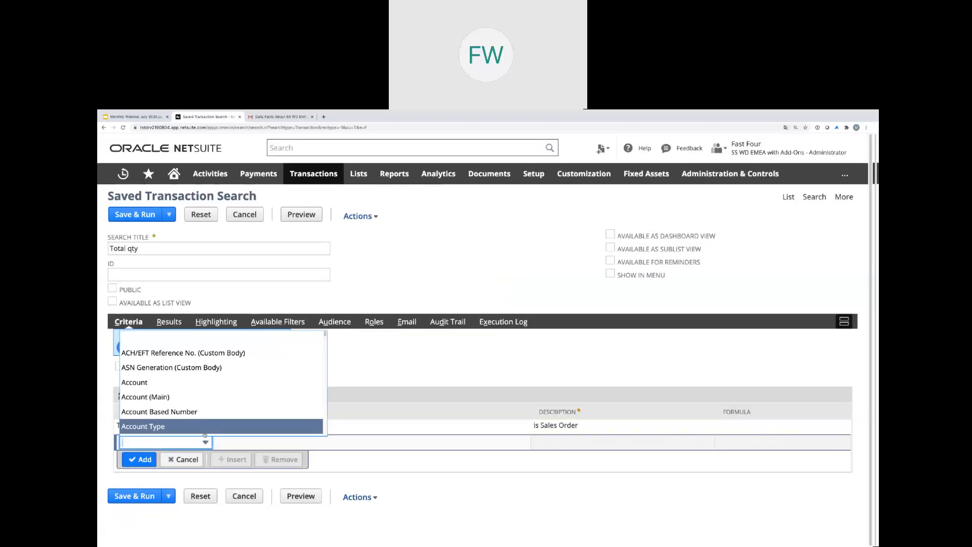
pyautogui.write('Main Line')
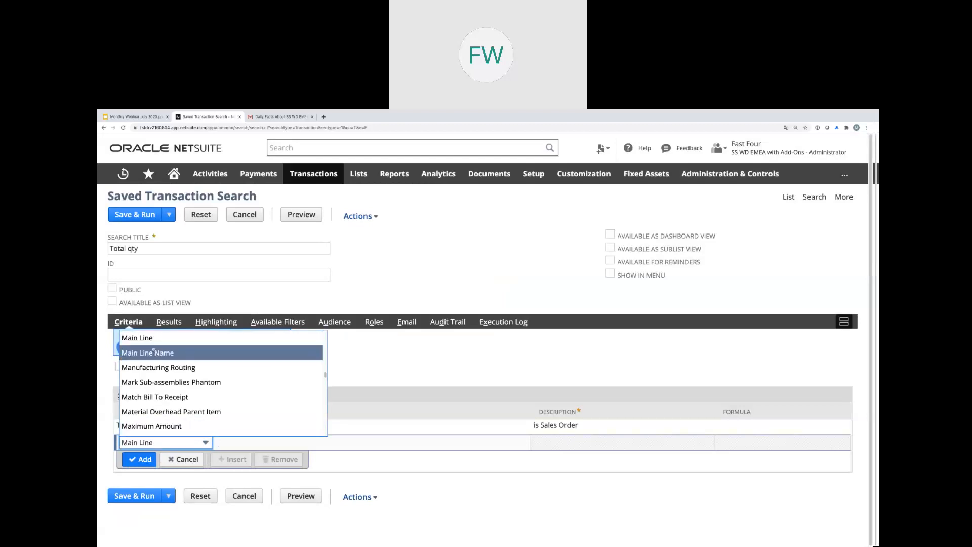
pyautogui.click(148, 339)
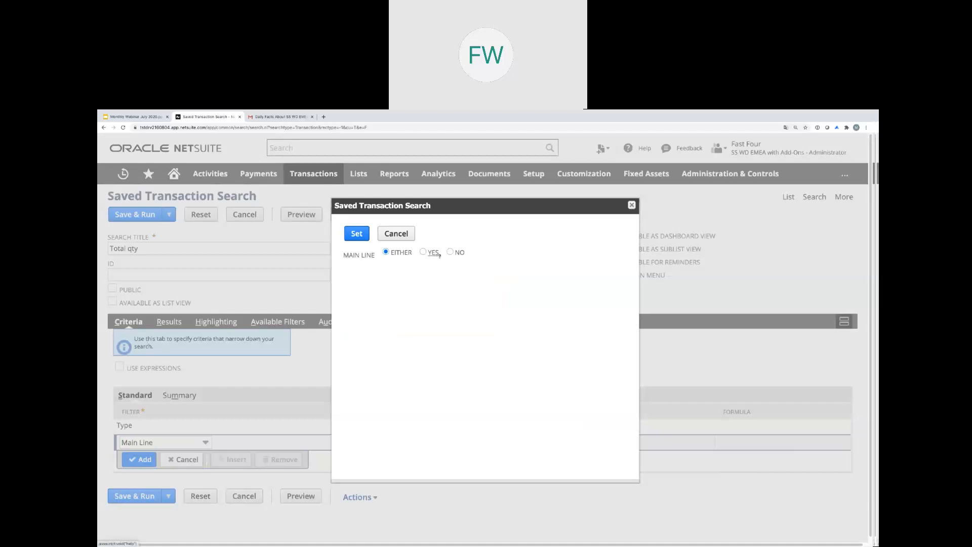
pyautogui.click(355, 234)
# Add a Shipping Line criterion to the search and set it to No
pyautogui.click(204, 455)
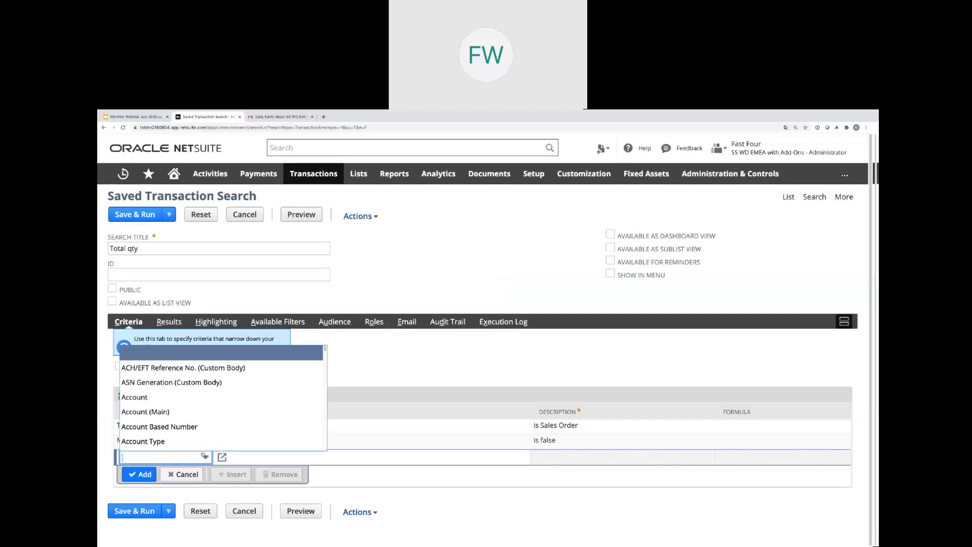
pyautogui.write('Shipping Address')
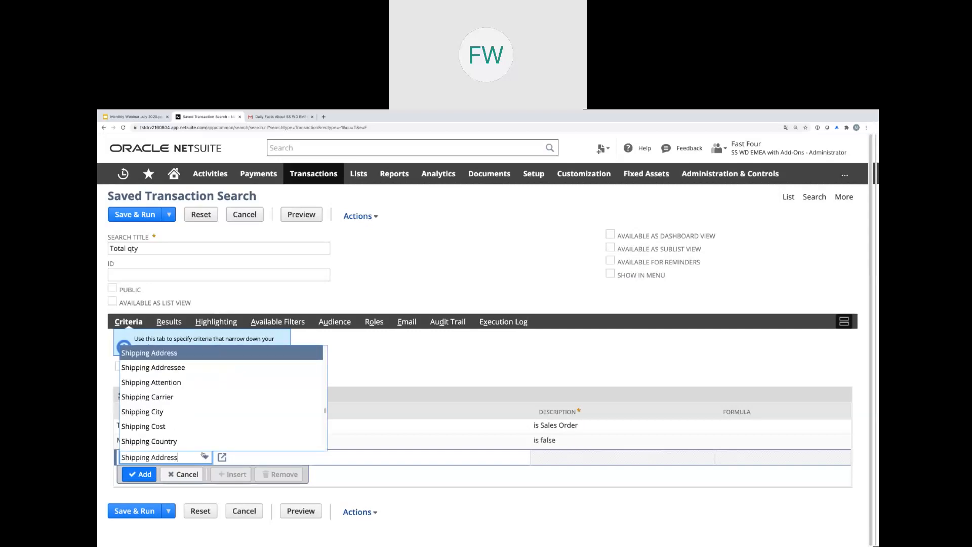
pyautogui.scroll(-2, 147, 428)
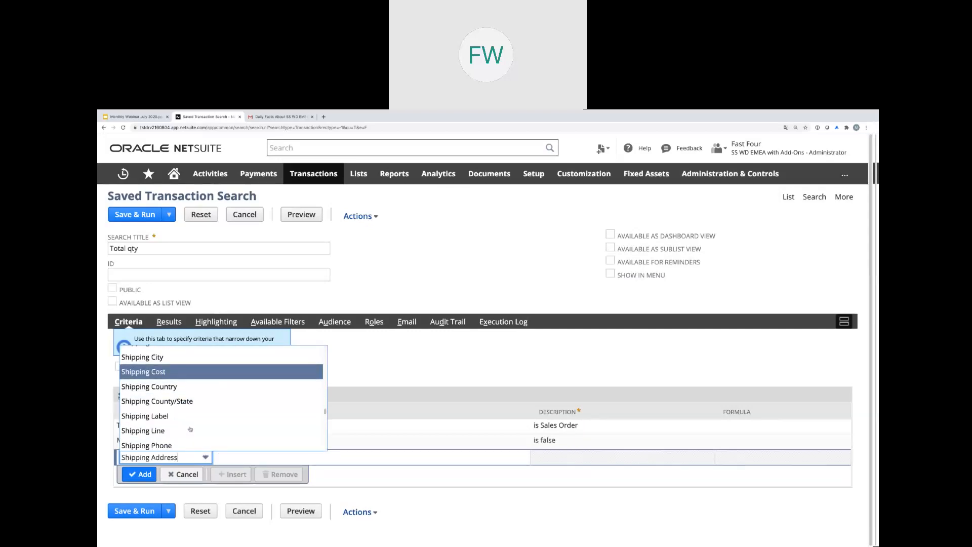
pyautogui.click(147, 429)
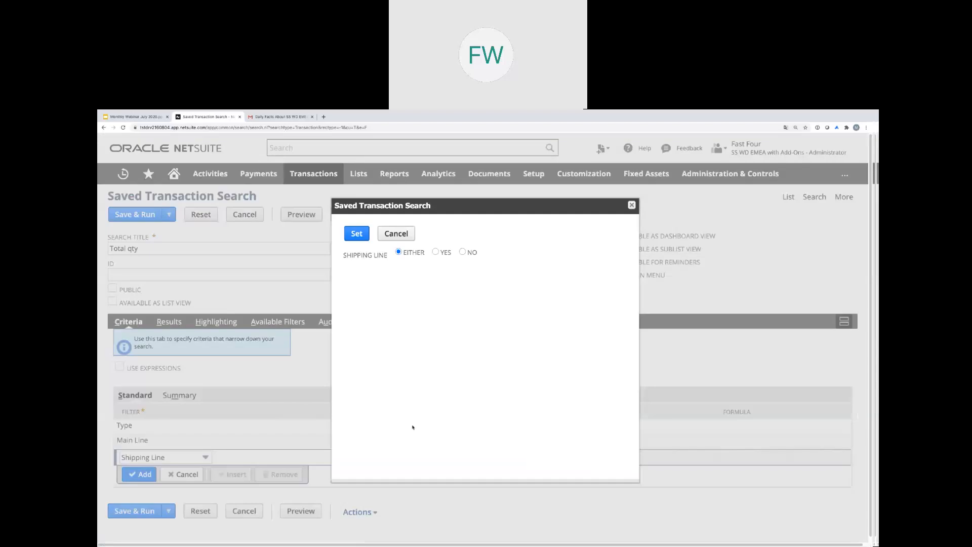
pyautogui.click(462, 252)
pyautogui.click(357, 233)
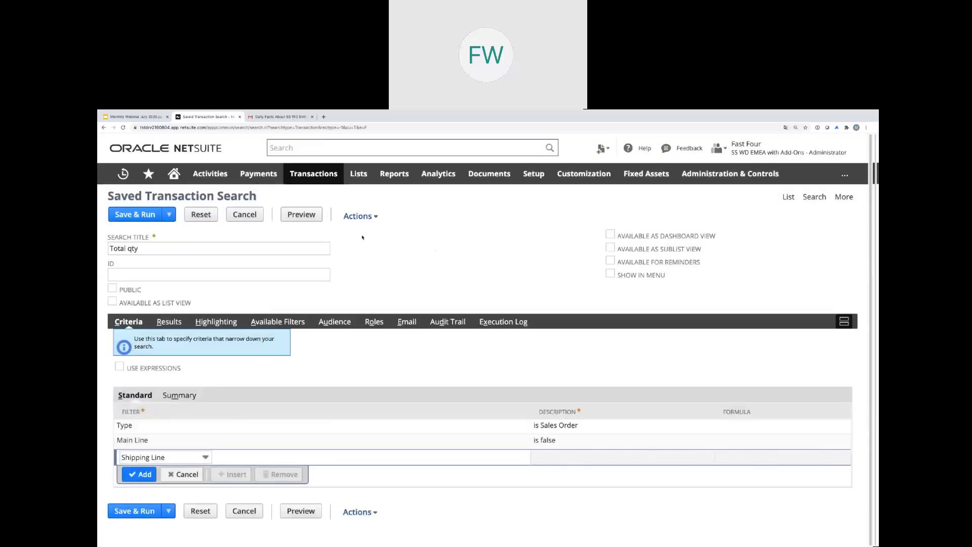
# Add a Tax Line criterion to the search and set it to No
pyautogui.click(207, 472)
pyautogui.write('tem')
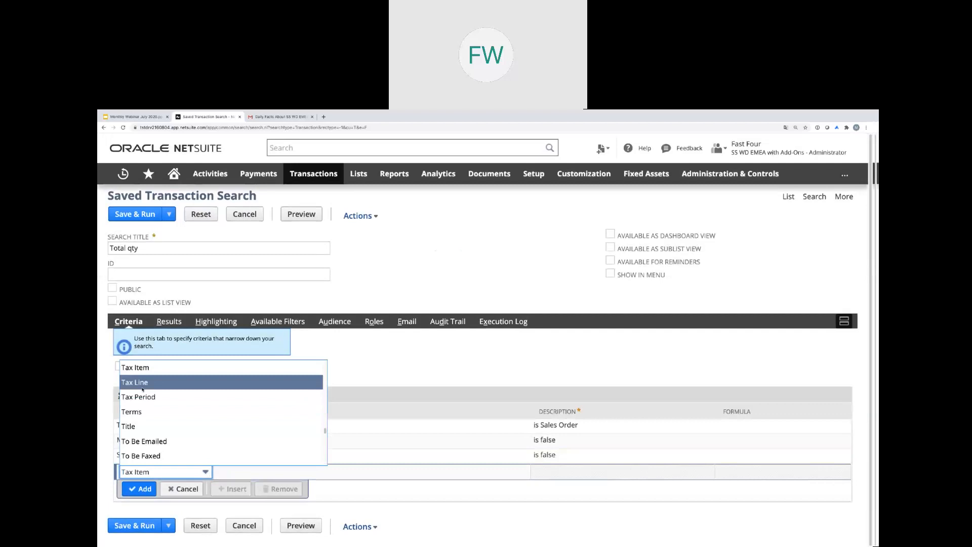
pyautogui.click(167, 383)
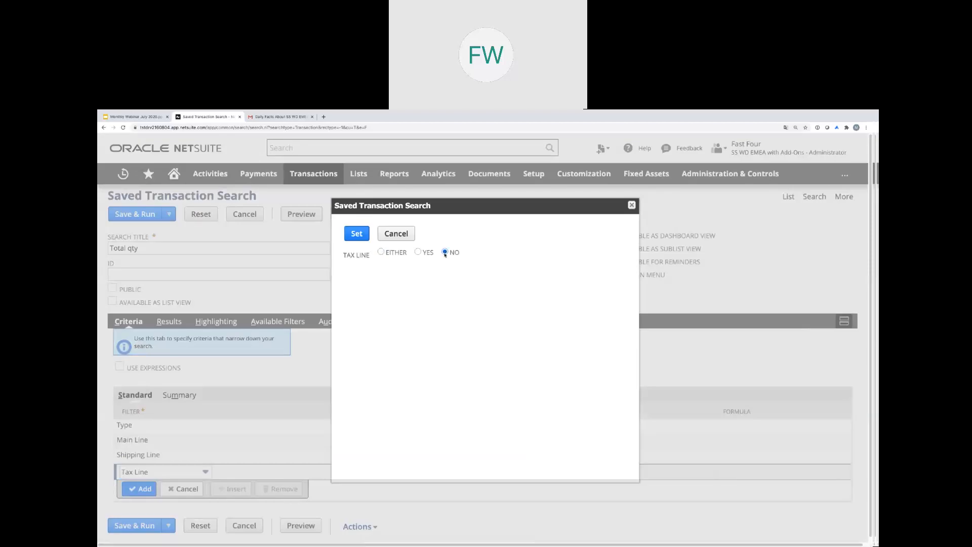
pyautogui.click(357, 234)
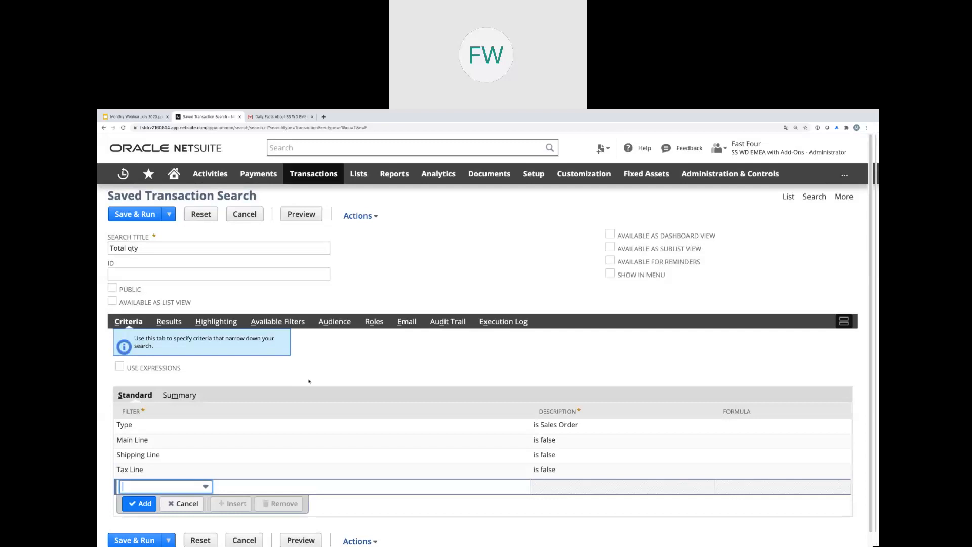
# Make the saved search public and remove all default columns from its results
pyautogui.click(112, 288)
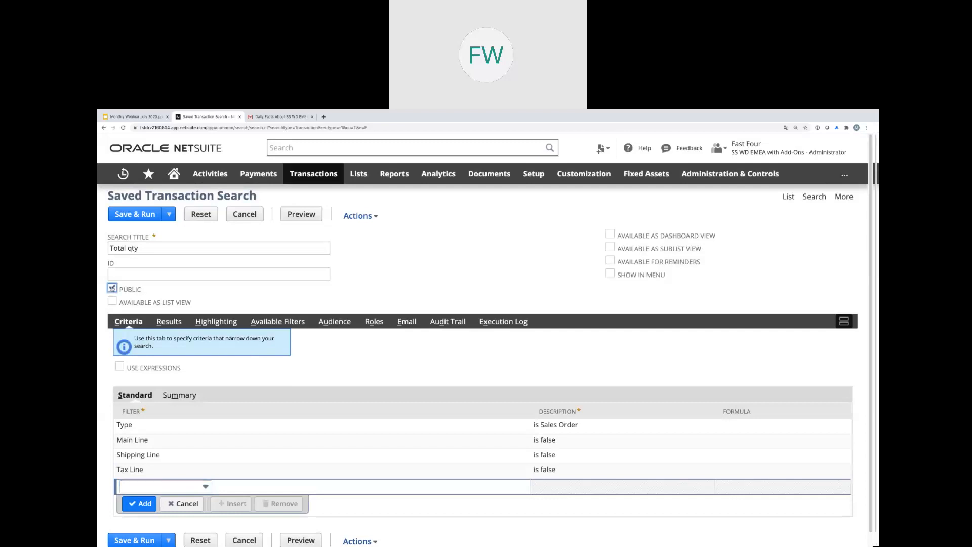
pyautogui.click(169, 322)
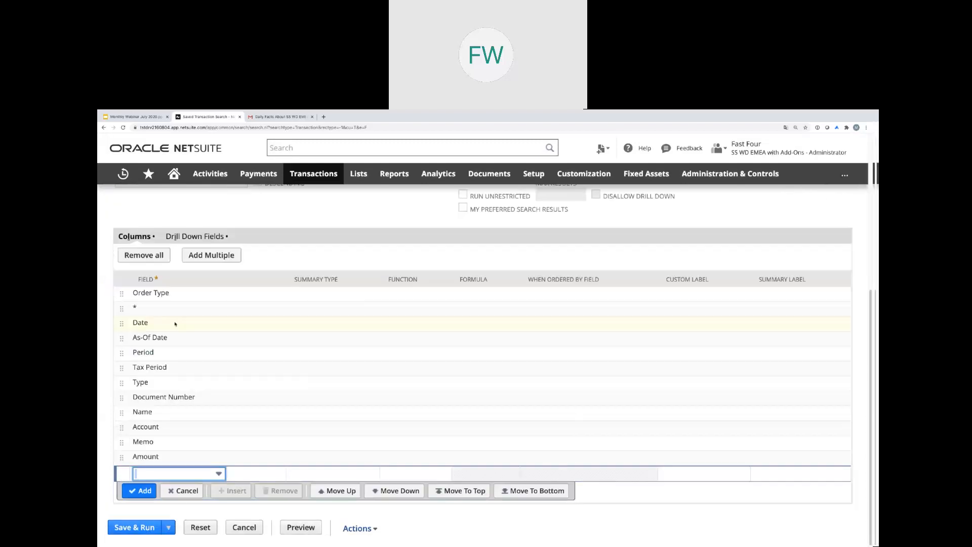
pyautogui.click(150, 255)
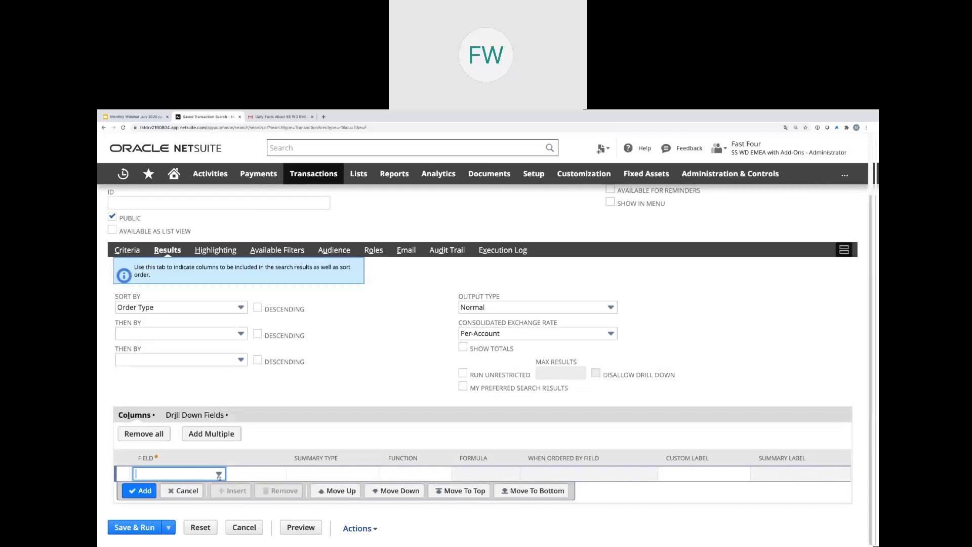
# Add Quantity as a results column with the summary type Sum
pyautogui.click(219, 475)
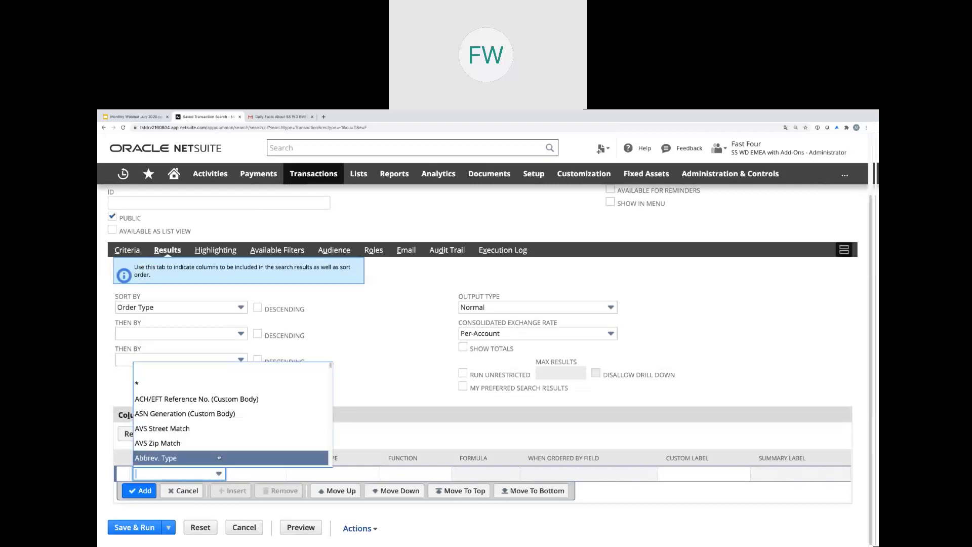
pyautogui.write('Quantity')
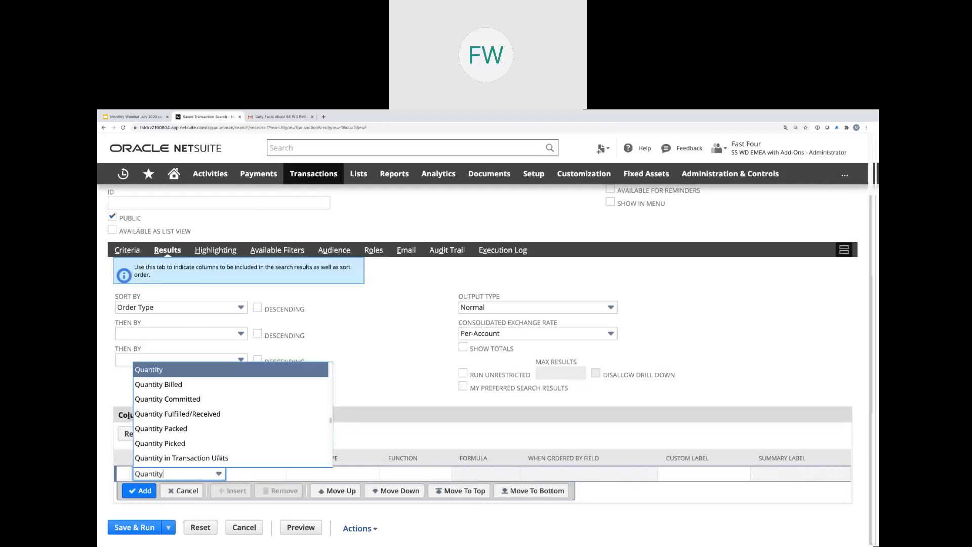
pyautogui.click(170, 370)
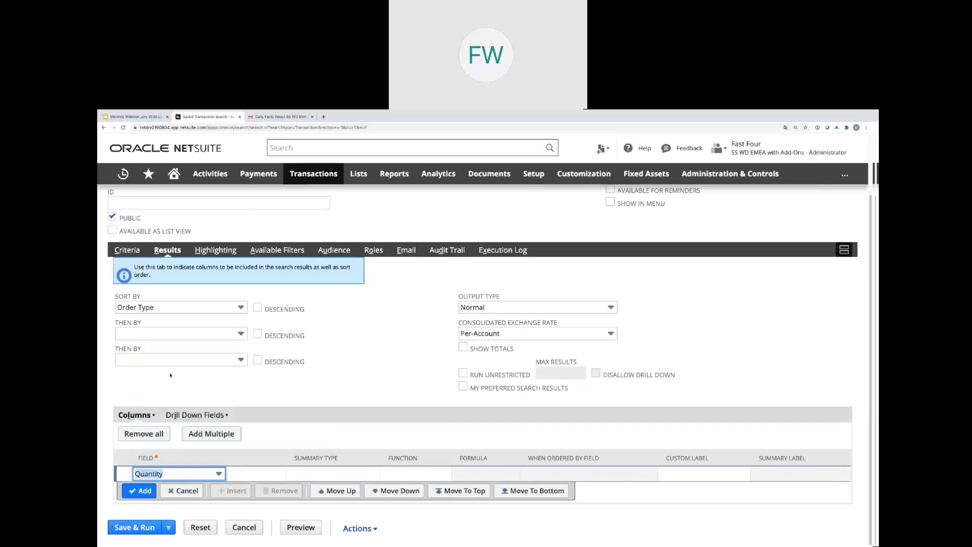
pyautogui.click(308, 476)
pyautogui.click(286, 476)
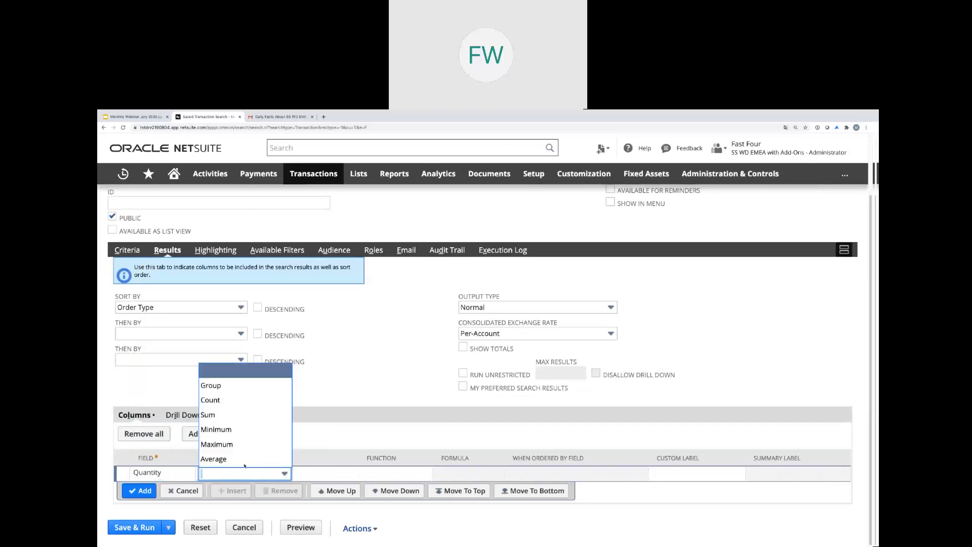
pyautogui.click(212, 415)
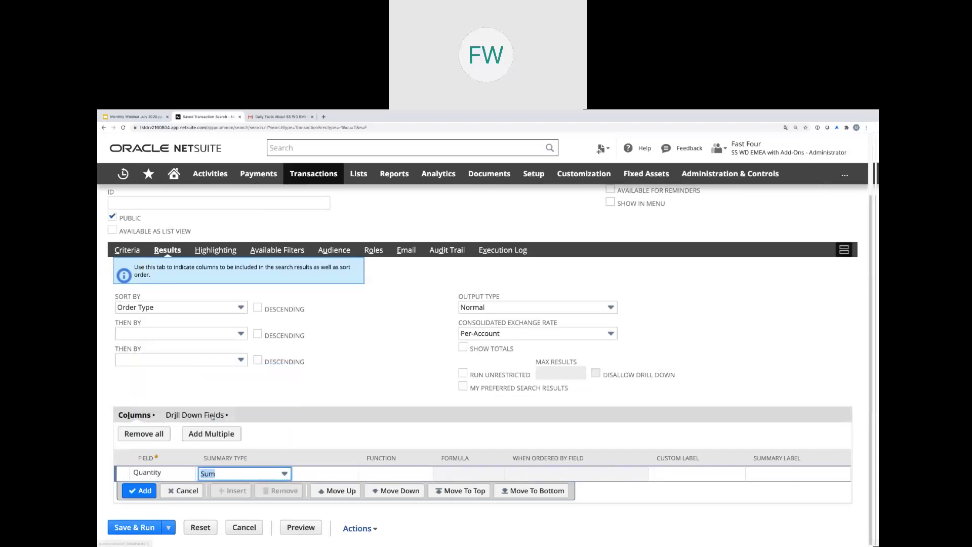
pyautogui.click(139, 490)
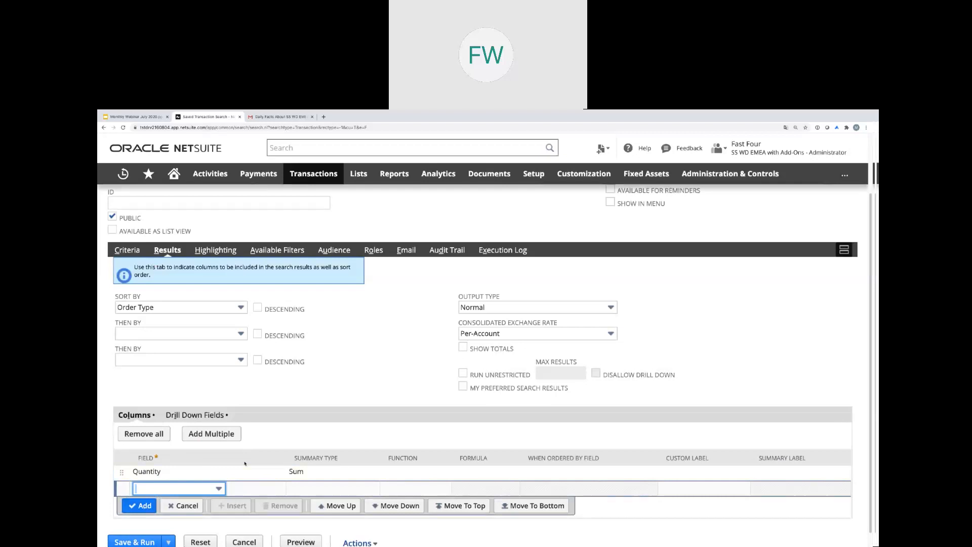
# Add Internal ID as an available filter of the Total qty search, and save and run the search
pyautogui.click(288, 250)
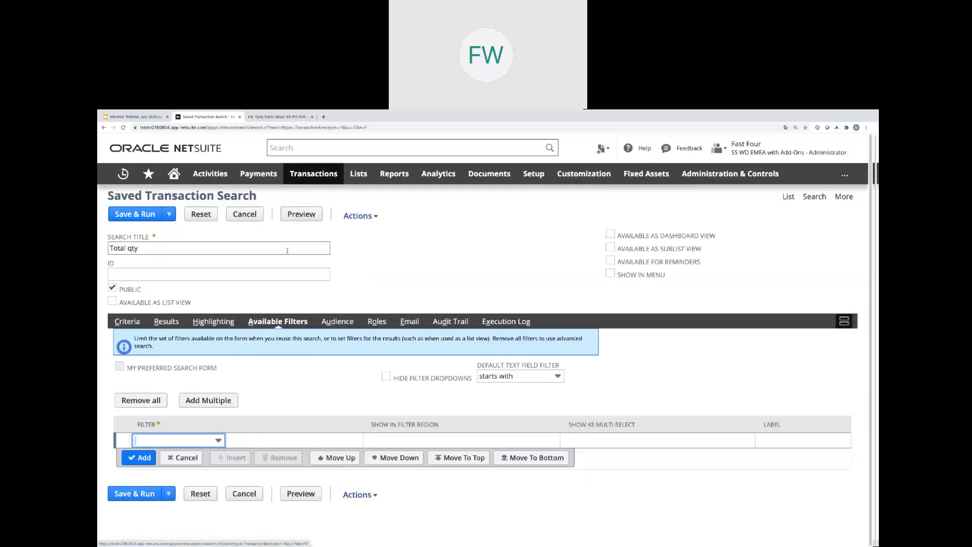
pyautogui.click(219, 442)
pyautogui.scroll(-8, 225, 421)
pyautogui.scroll(-5, 225, 418)
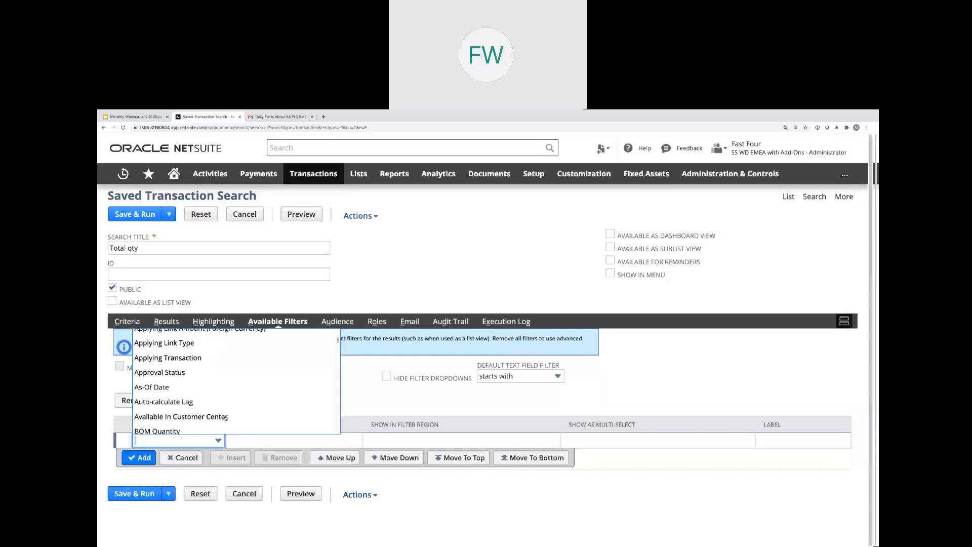
pyautogui.scroll(-5, 225, 418)
pyautogui.scroll(-15, 226, 419)
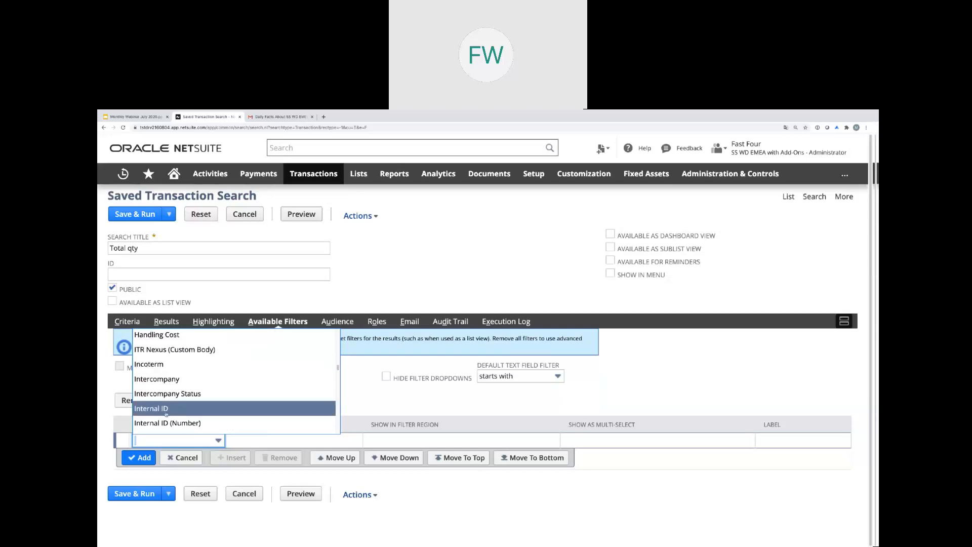
pyautogui.click(167, 409)
pyautogui.click(141, 458)
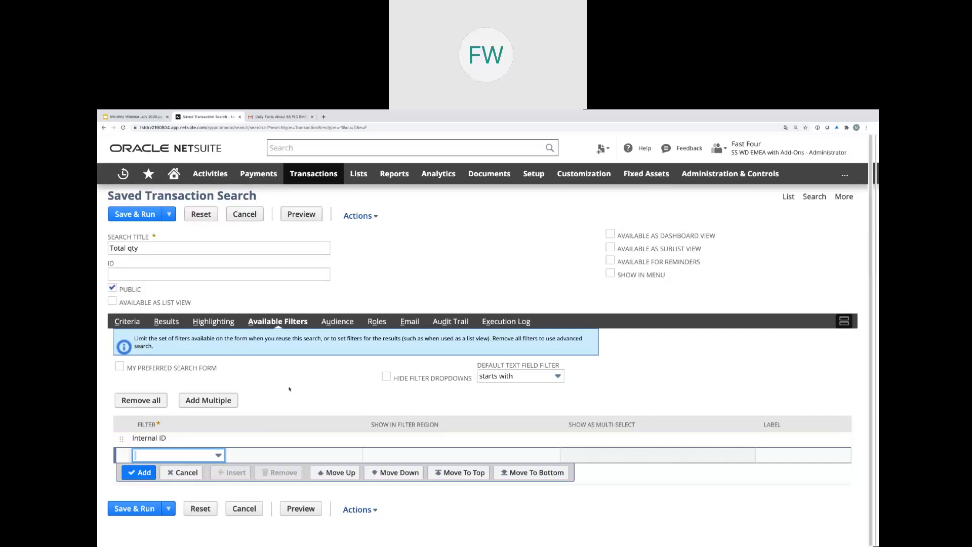
pyautogui.click(139, 215)
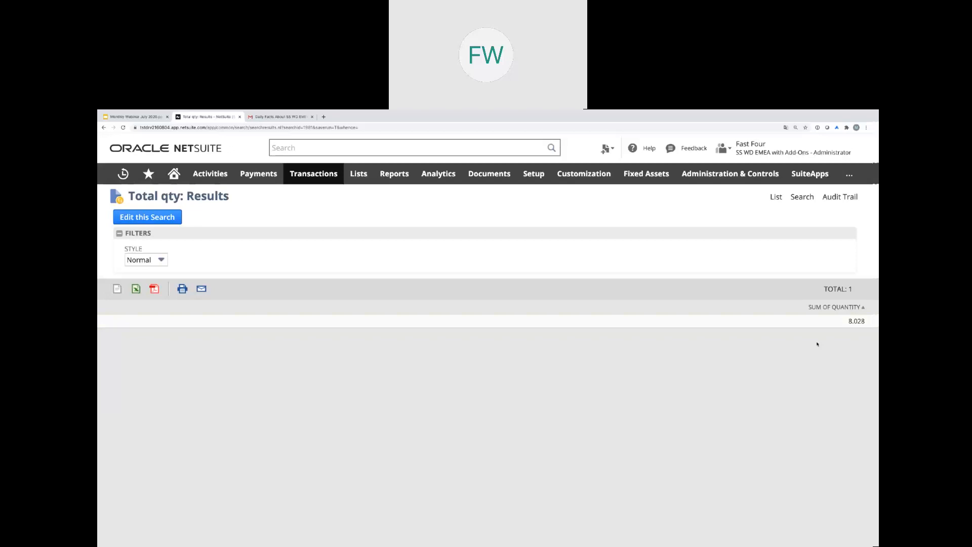
# Create a new transaction body field labelled "Total qty of items" that applies to Sale transactions
pyautogui.moveTo(590, 181)
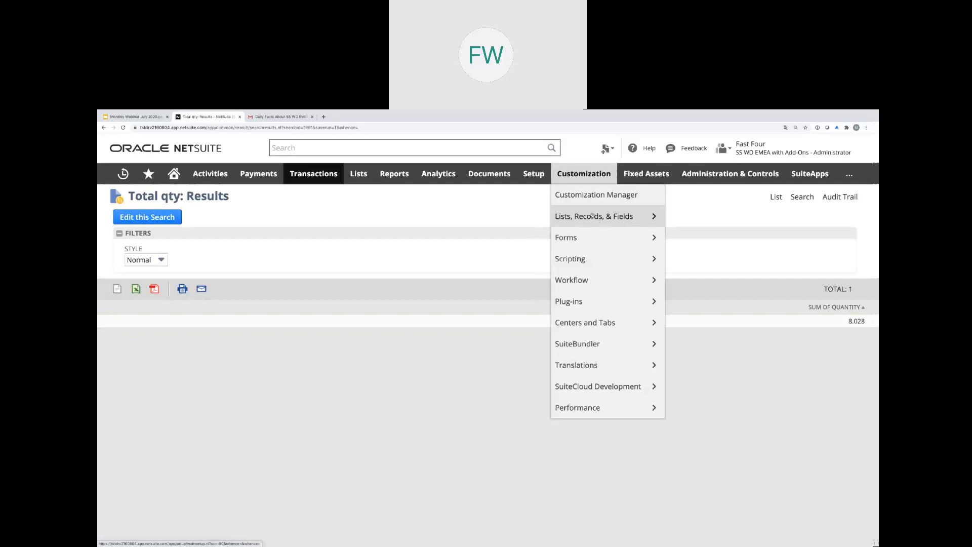
pyautogui.moveTo(608, 216)
pyautogui.moveTo(699, 258)
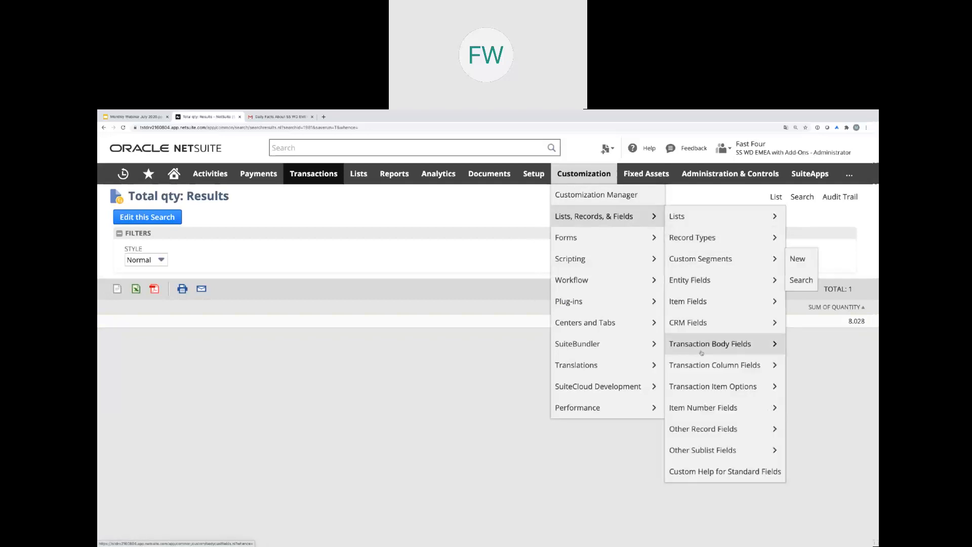
pyautogui.moveTo(702, 349)
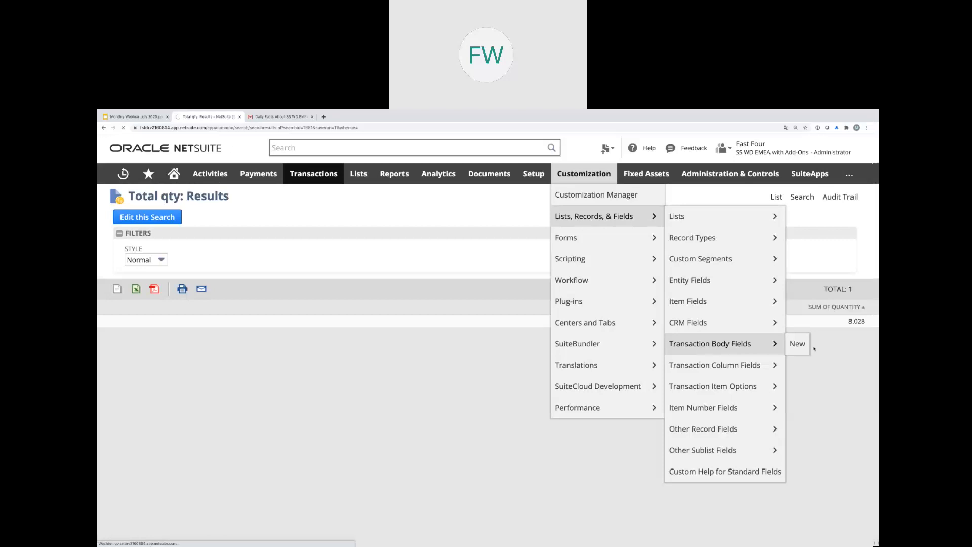
pyautogui.click(800, 347)
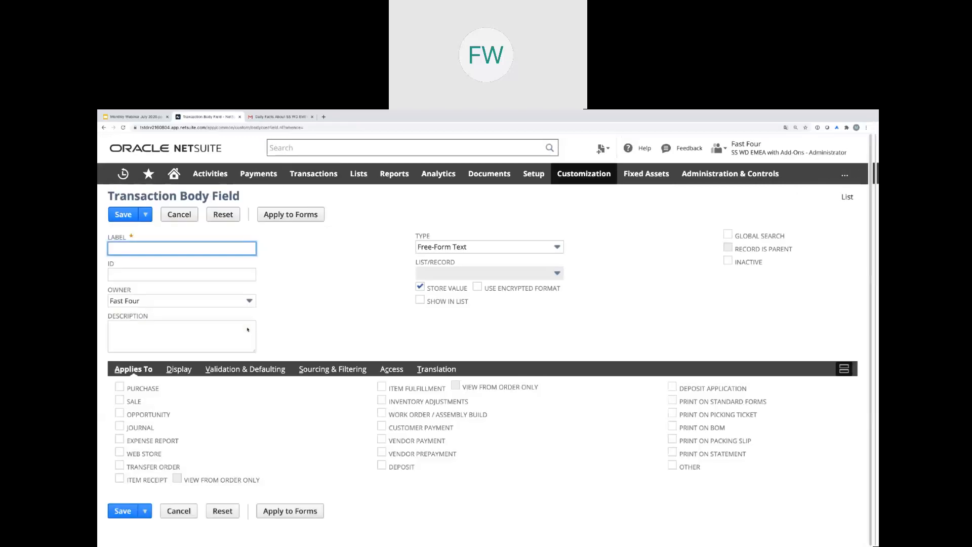
pyautogui.write('Total qty of items')
pyautogui.click(293, 299)
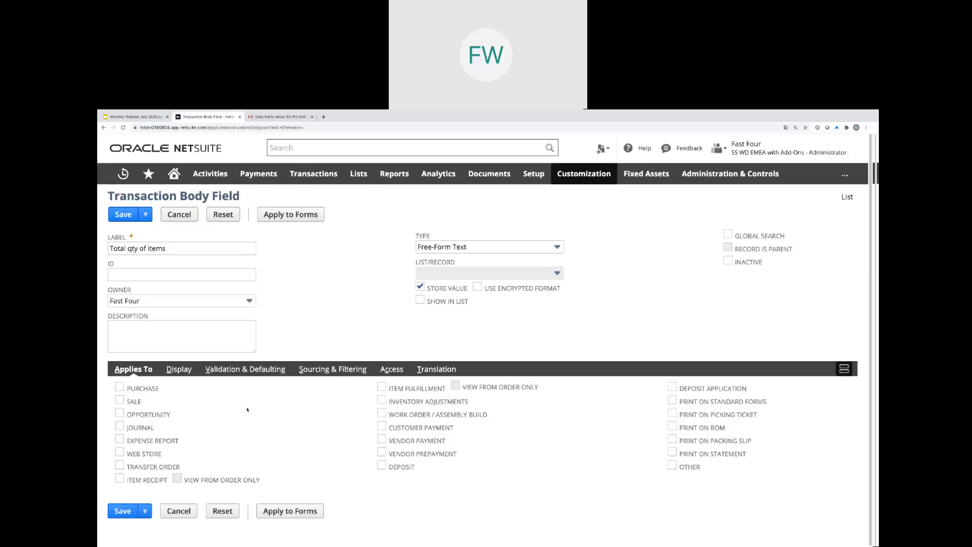
pyautogui.click(120, 400)
# Set the body field's type to Integer Number and turn off its Store Value option
pyautogui.click(546, 249)
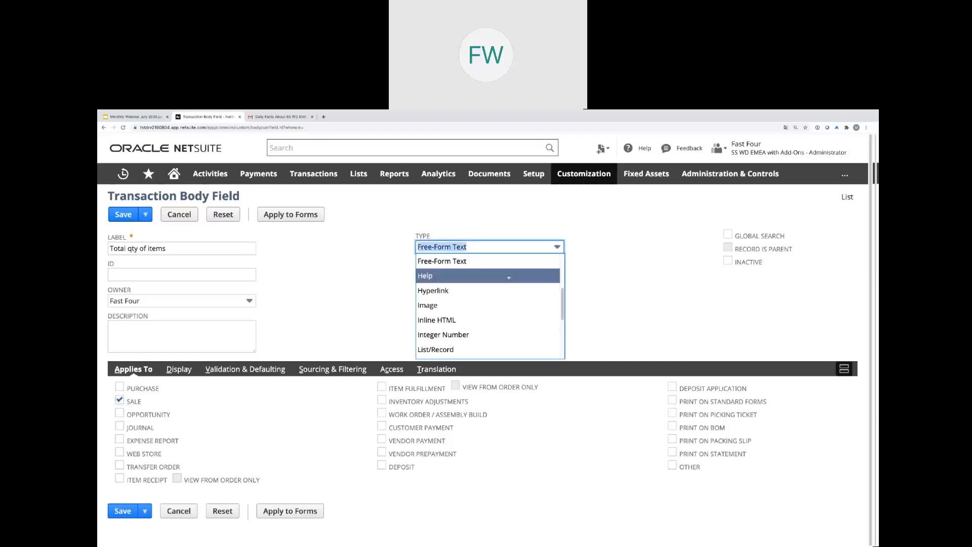
pyautogui.scroll(-2, 509, 282)
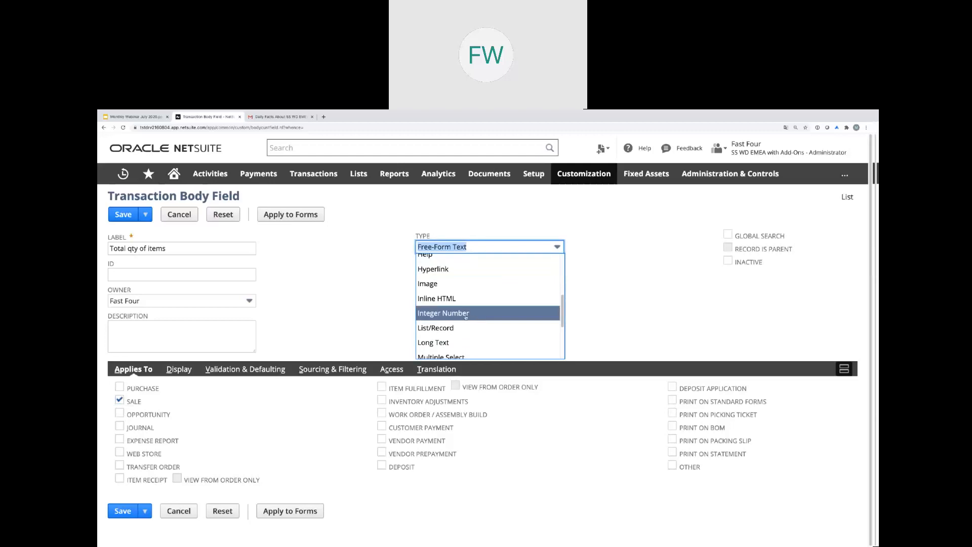
pyautogui.click(461, 315)
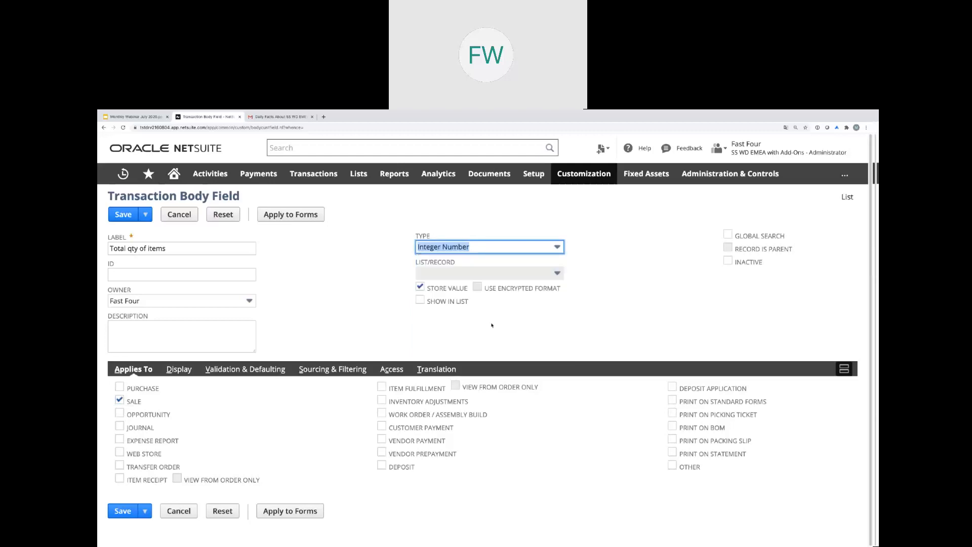
pyautogui.click(421, 287)
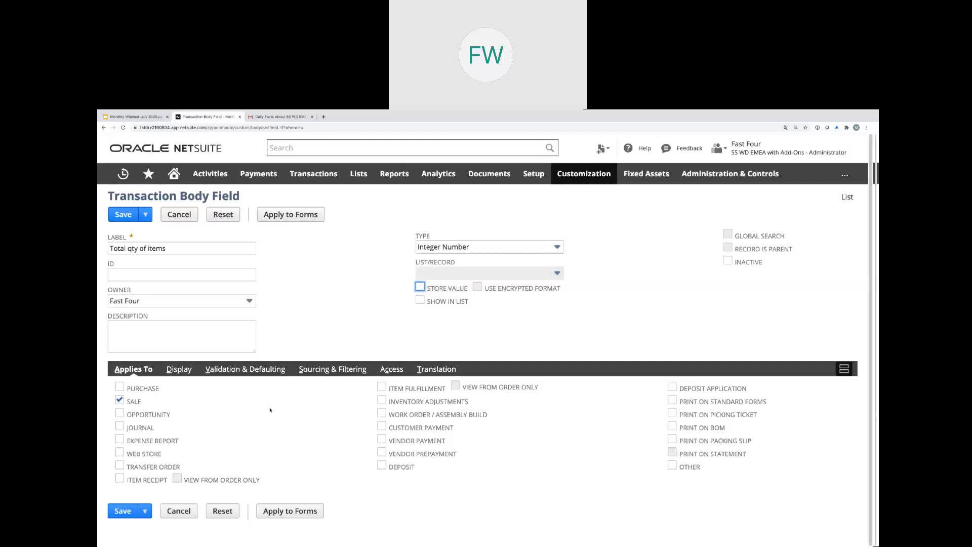
# Set the body field to display on the Main subtab
pyautogui.click(188, 372)
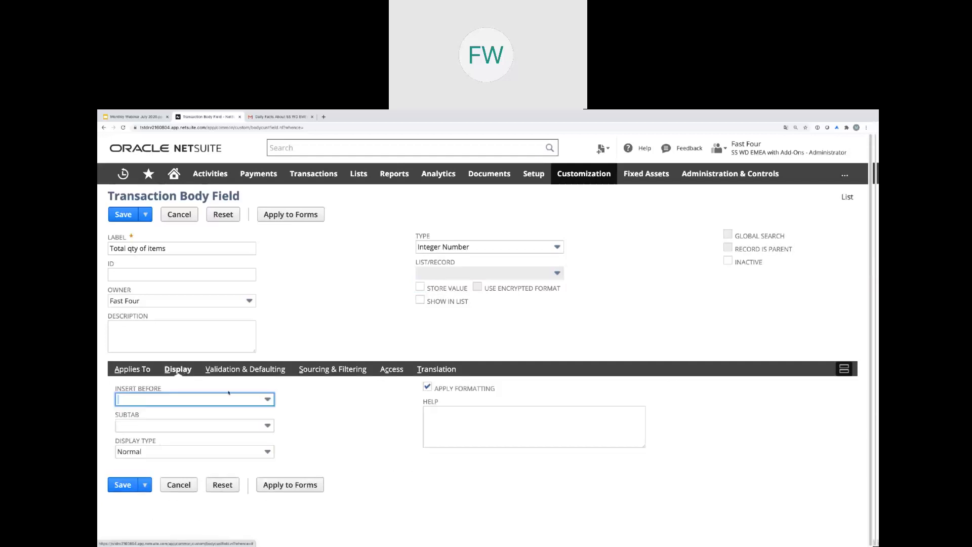
pyautogui.click(267, 425)
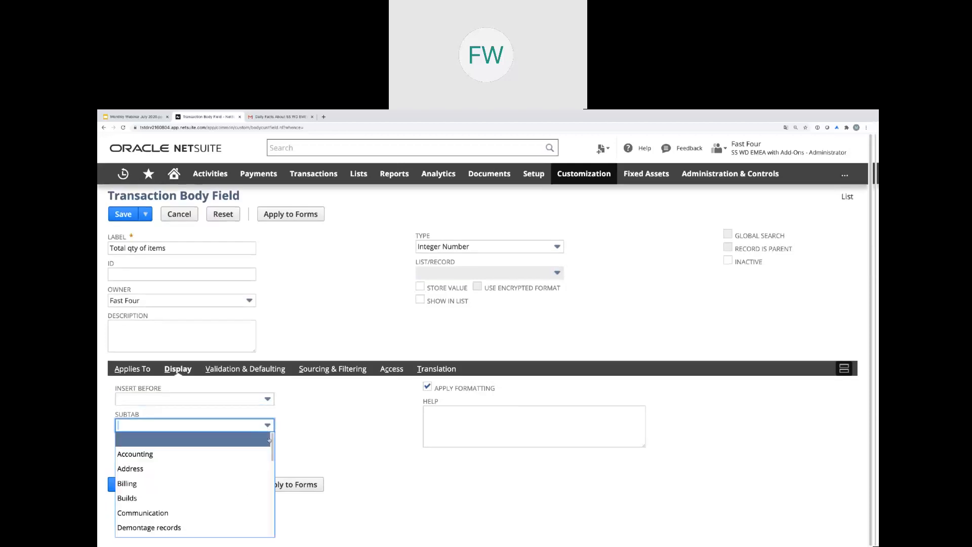
pyautogui.moveTo(274, 448); pyautogui.dragTo(212, 485)
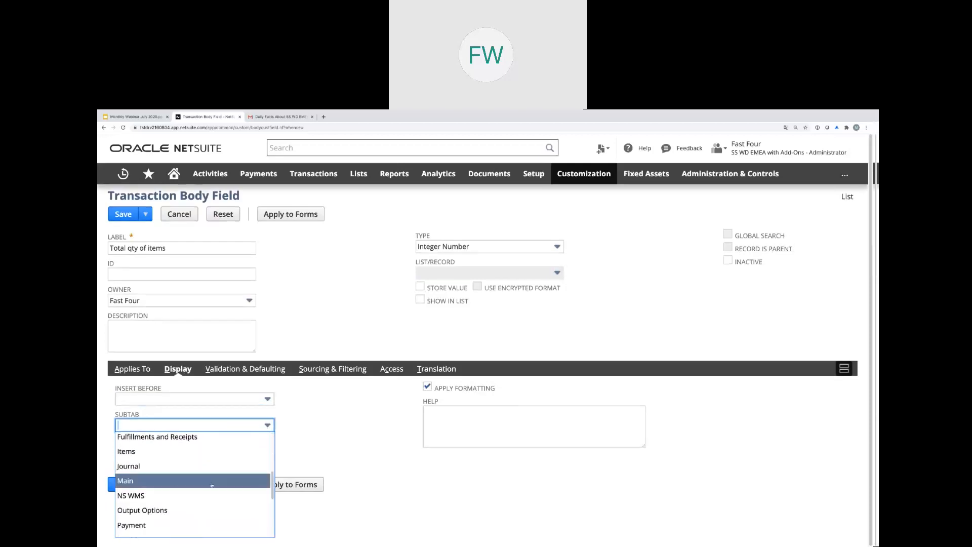
pyautogui.click(134, 482)
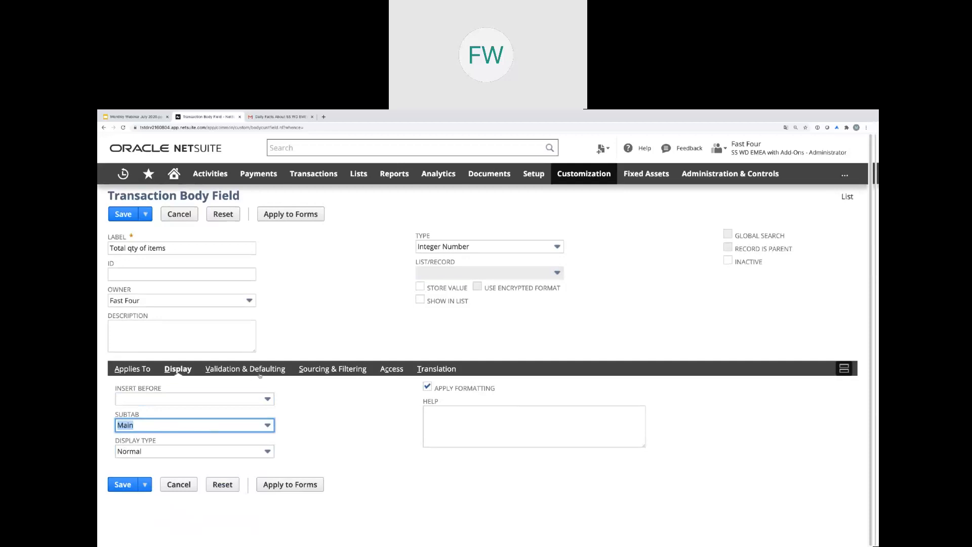
# Select the Total qty saved search as the source of the body field's default value
pyautogui.click(309, 370)
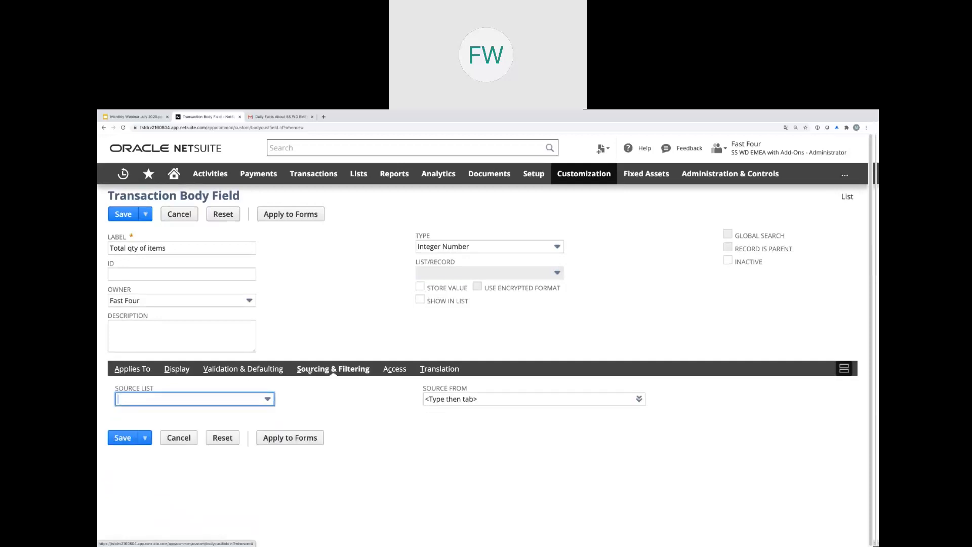
pyautogui.click(243, 370)
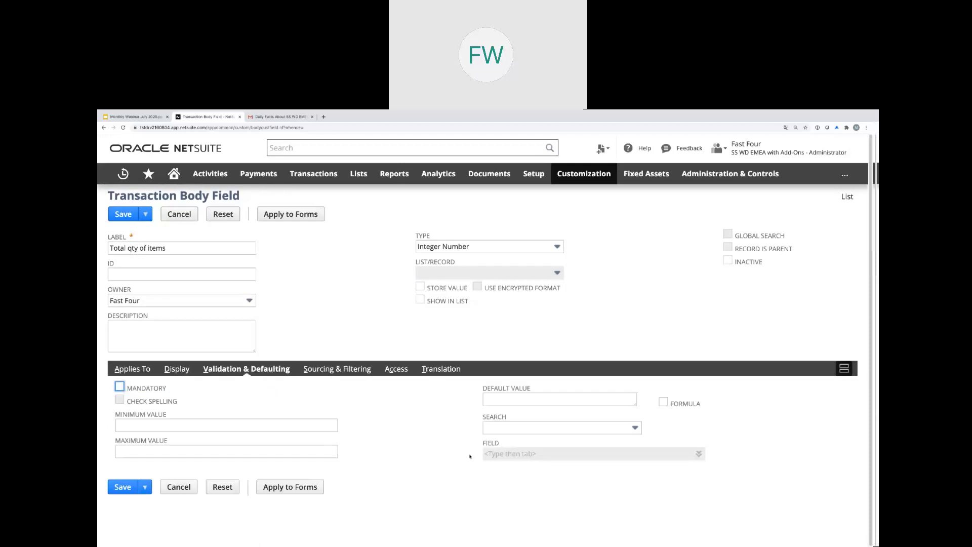
pyautogui.click(511, 430)
pyautogui.scroll(-2, 524, 473)
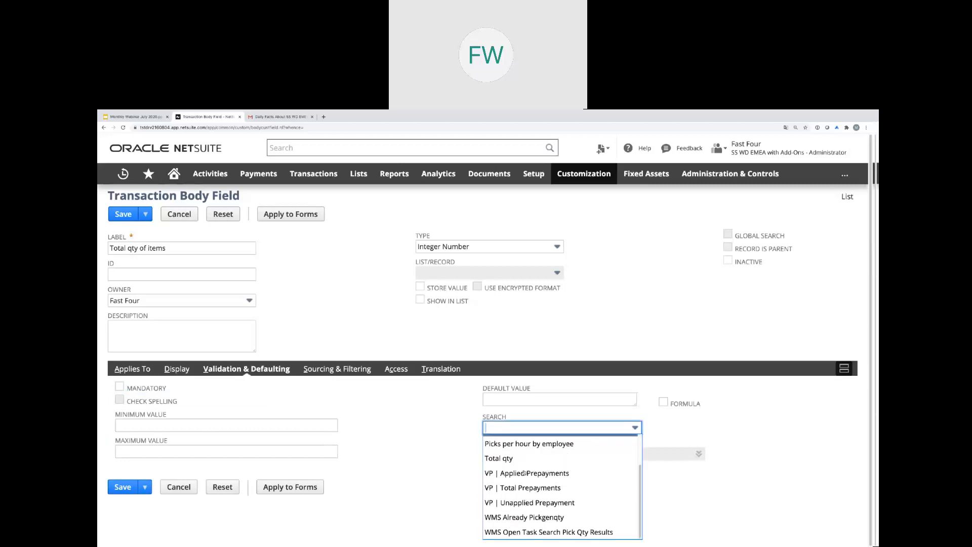
pyautogui.click(497, 458)
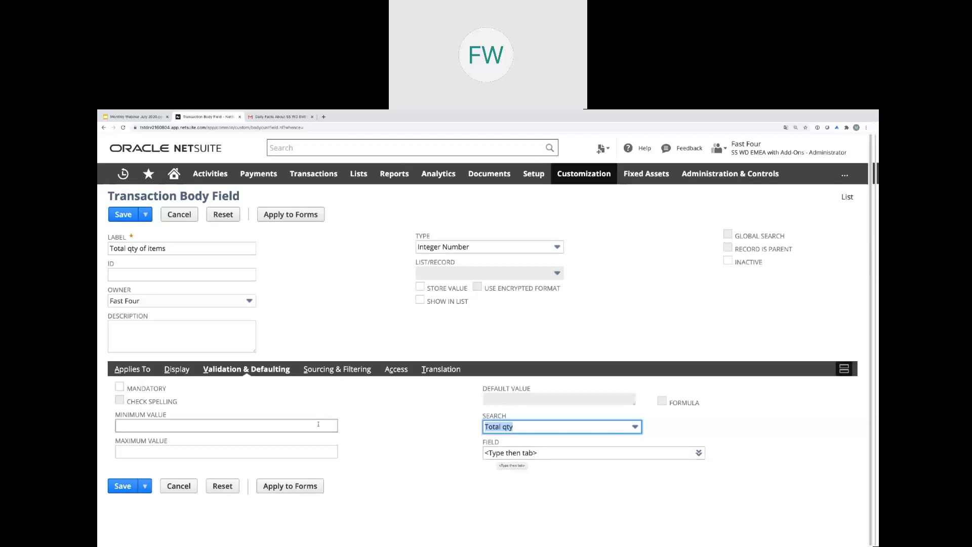
pyautogui.click(179, 369)
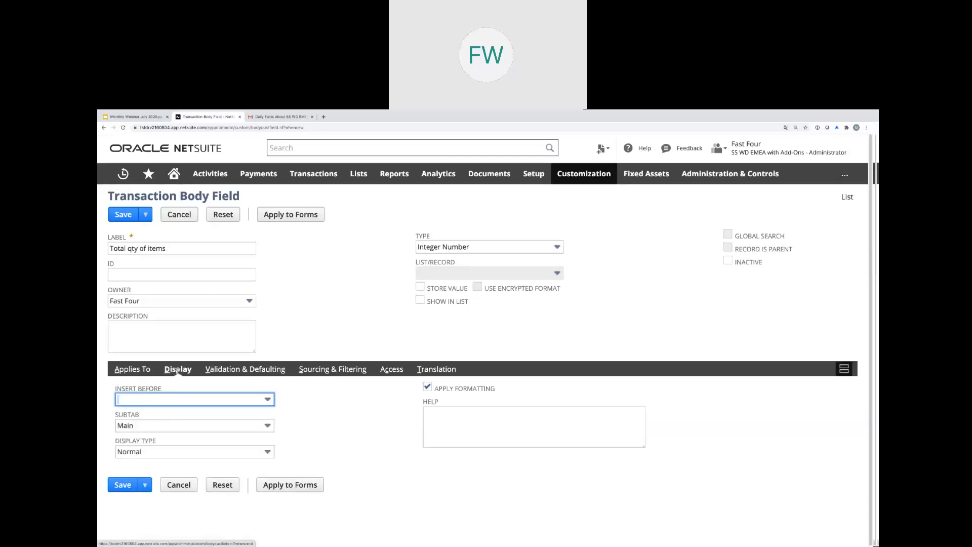
pyautogui.click(274, 371)
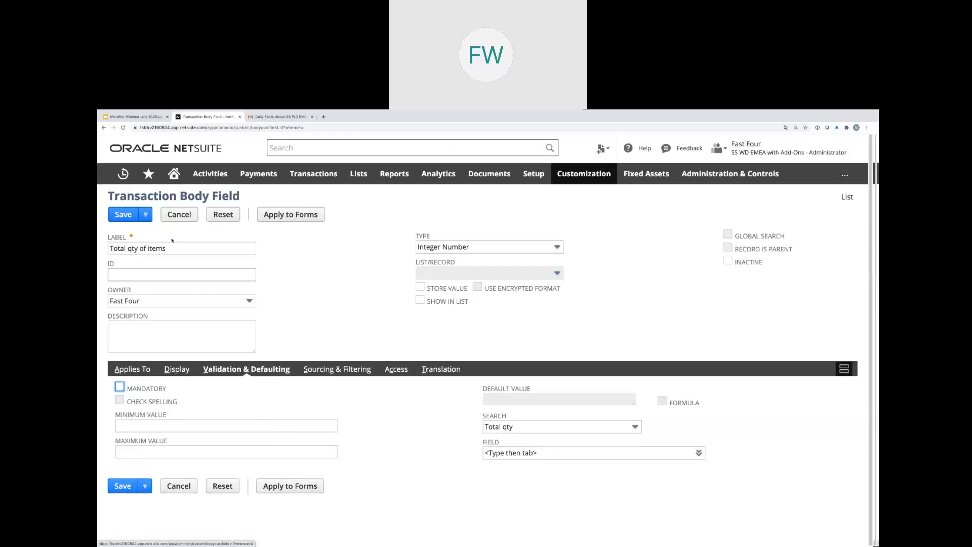
# Save the body field, proceed to applying it to forms, and unmark all forms
pyautogui.click(146, 214)
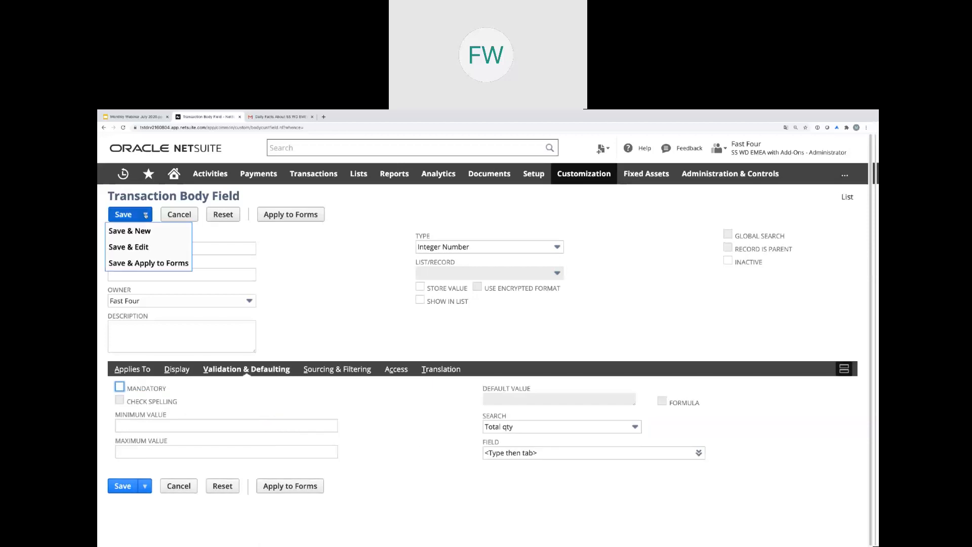
pyautogui.click(155, 263)
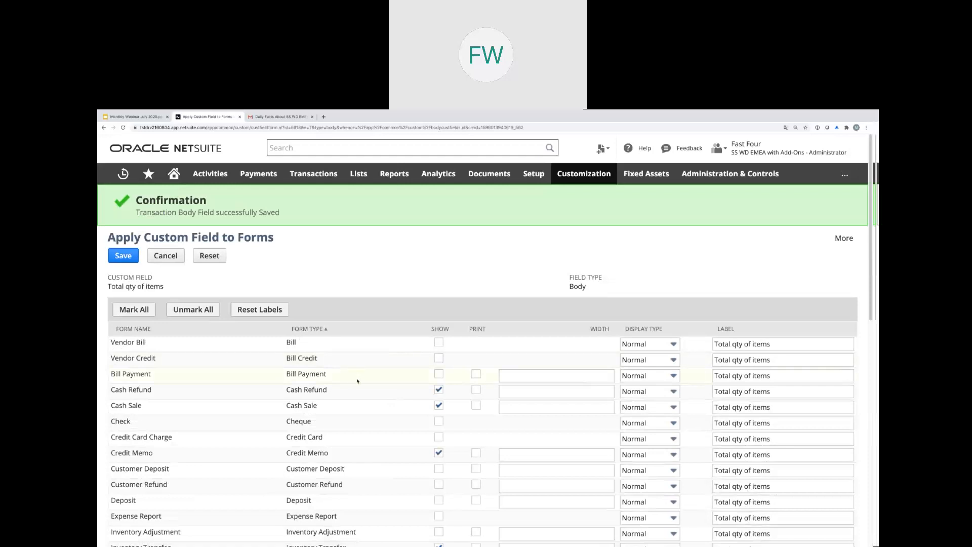
pyautogui.click(193, 310)
# Show the field on the Sales Order form with the Normal display type and save the form assignments
pyautogui.scroll(-1, 441, 392)
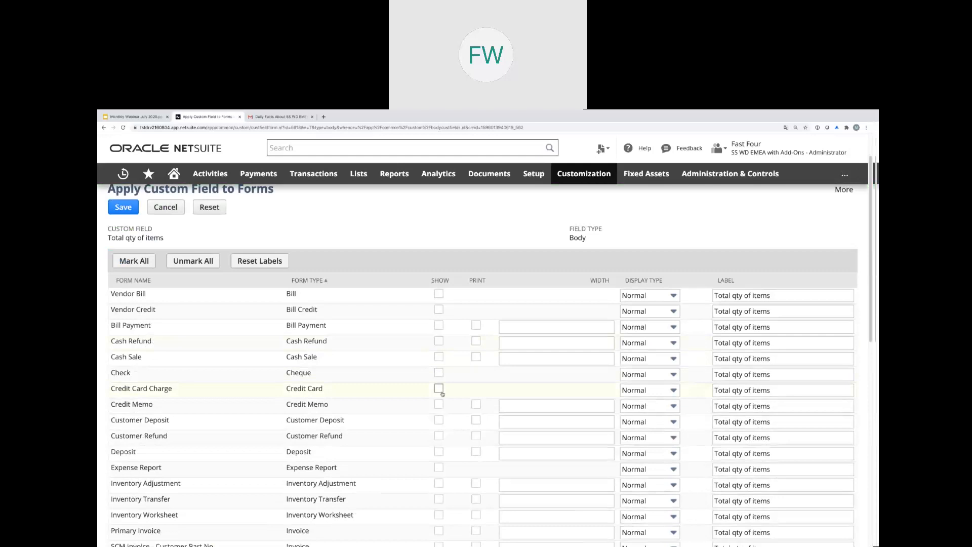
pyautogui.scroll(-5, 439, 390)
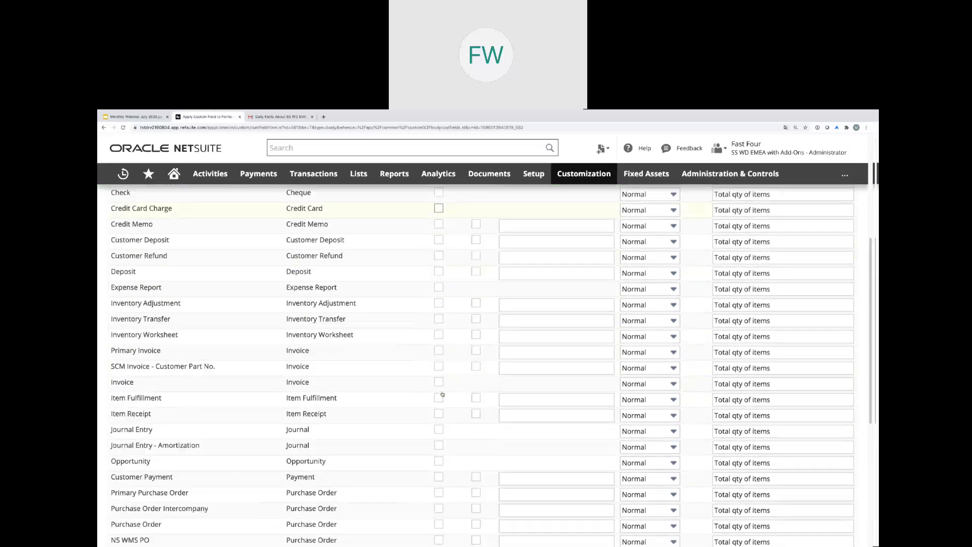
pyautogui.scroll(-3, 440, 392)
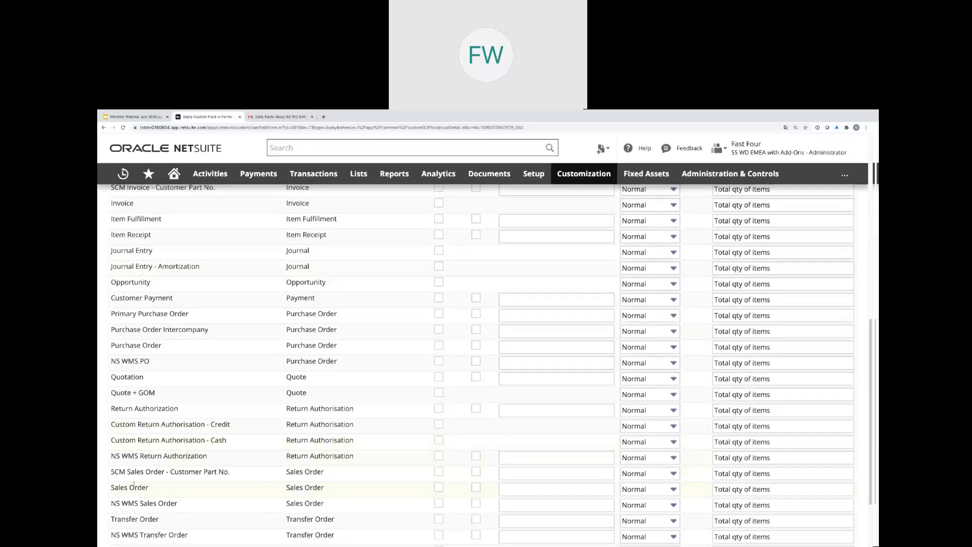
pyautogui.click(438, 487)
pyautogui.click(673, 490)
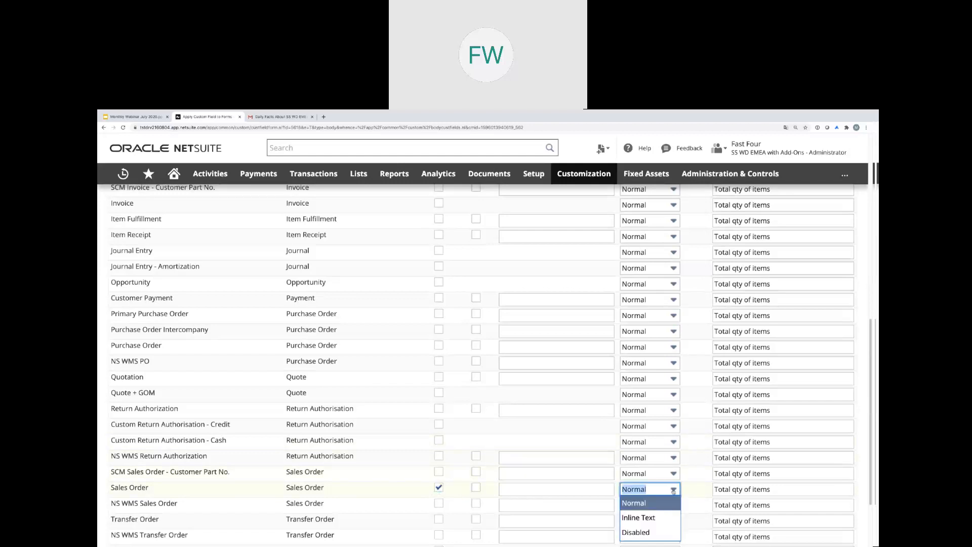
pyautogui.click(674, 490)
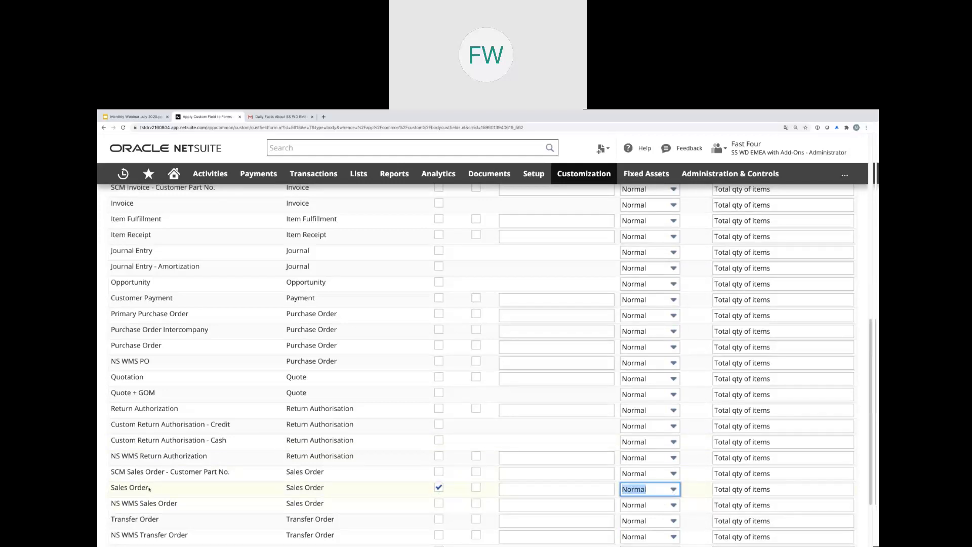
pyautogui.scroll(8, 207, 463)
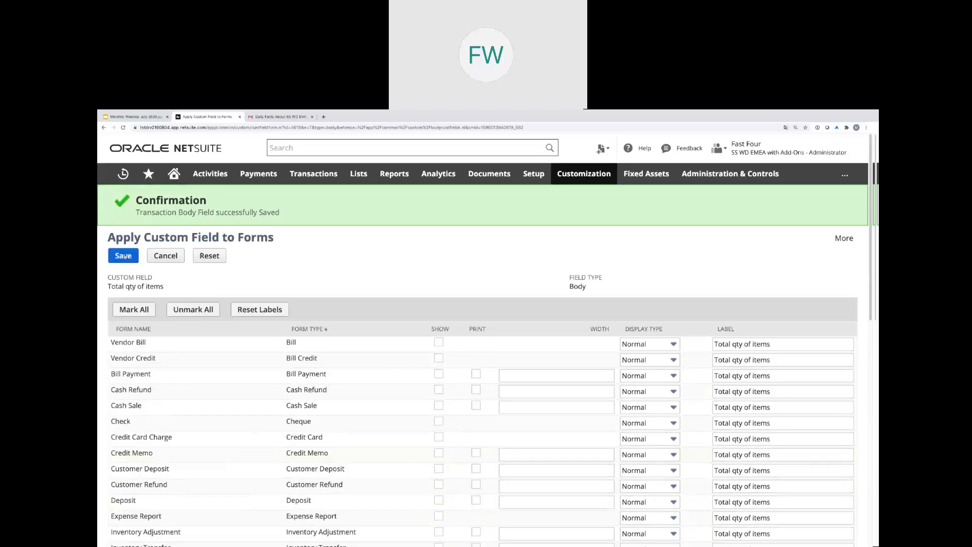
pyautogui.click(124, 256)
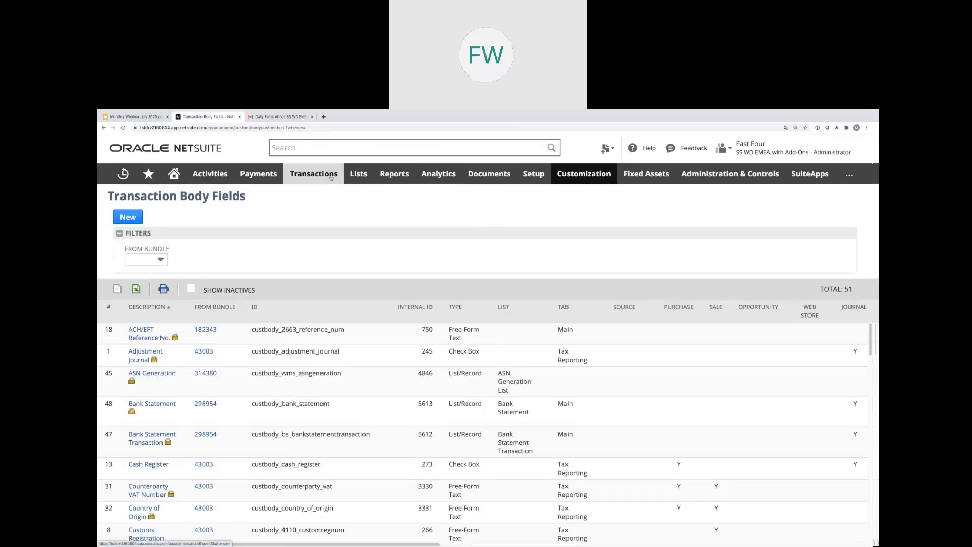
# Open the list of sales orders
pyautogui.moveTo(314, 174)
pyautogui.moveTo(323, 298)
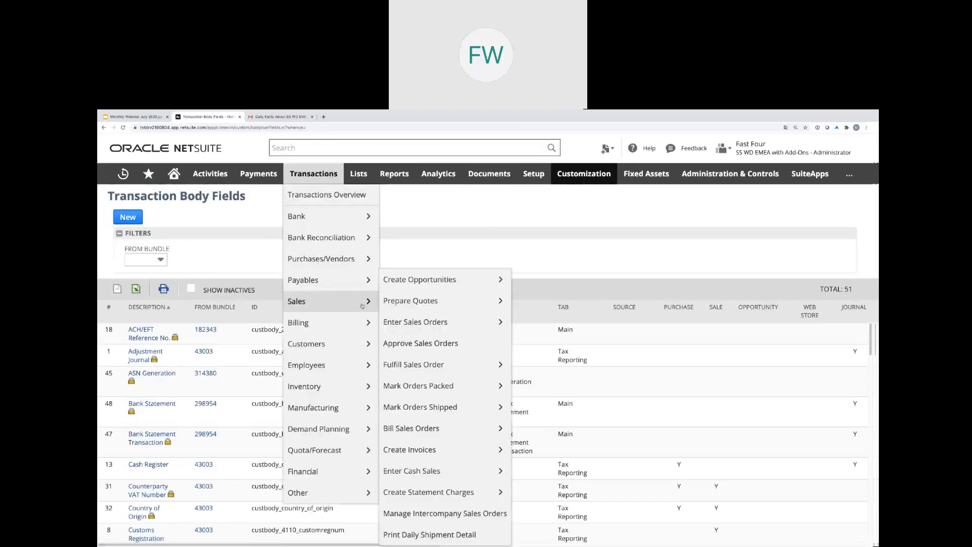
pyautogui.moveTo(421, 324)
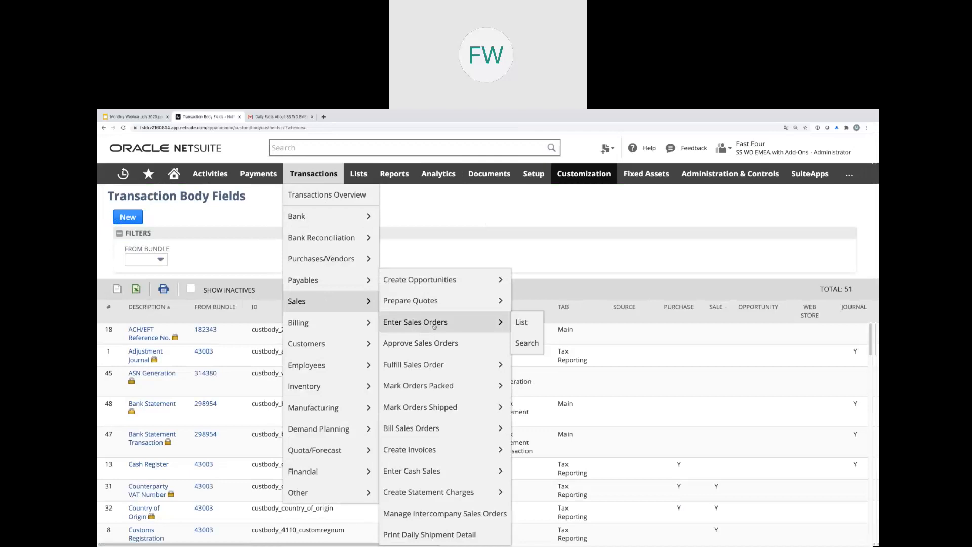
pyautogui.click(521, 323)
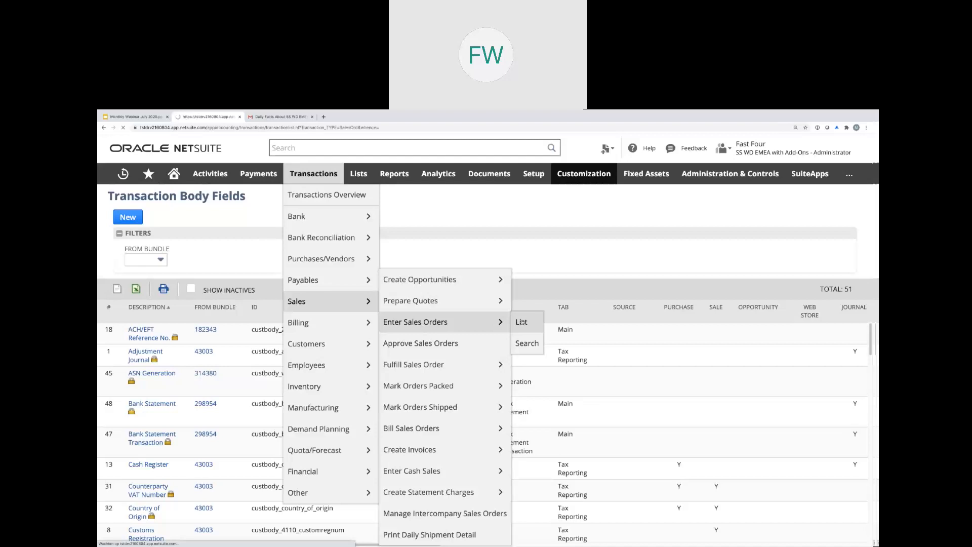
# Find AAA Customer's sales order dated 01/10/2019 with the memo Season 2 20 and open it in view mode
pyautogui.scroll(-3, 531, 371)
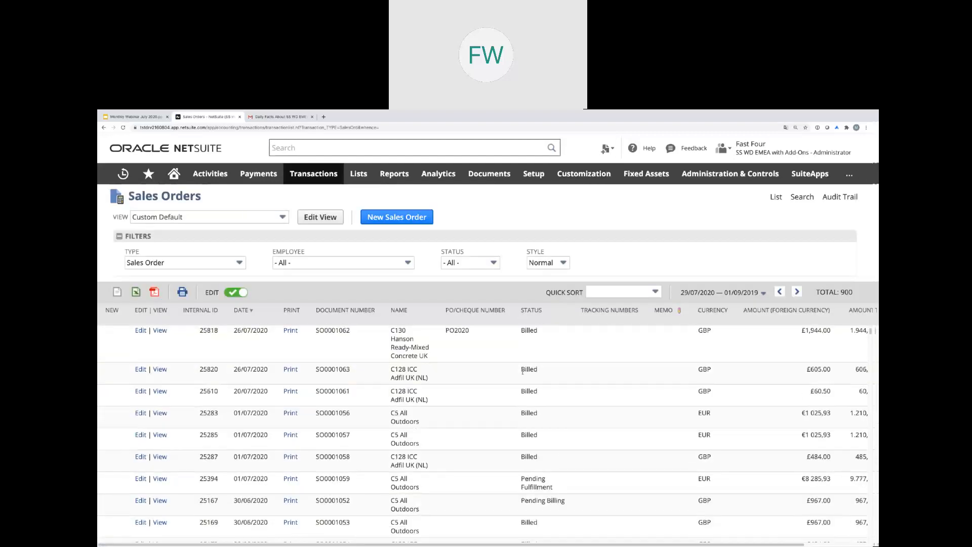
pyautogui.scroll(-1, 523, 374)
pyautogui.scroll(3, 523, 373)
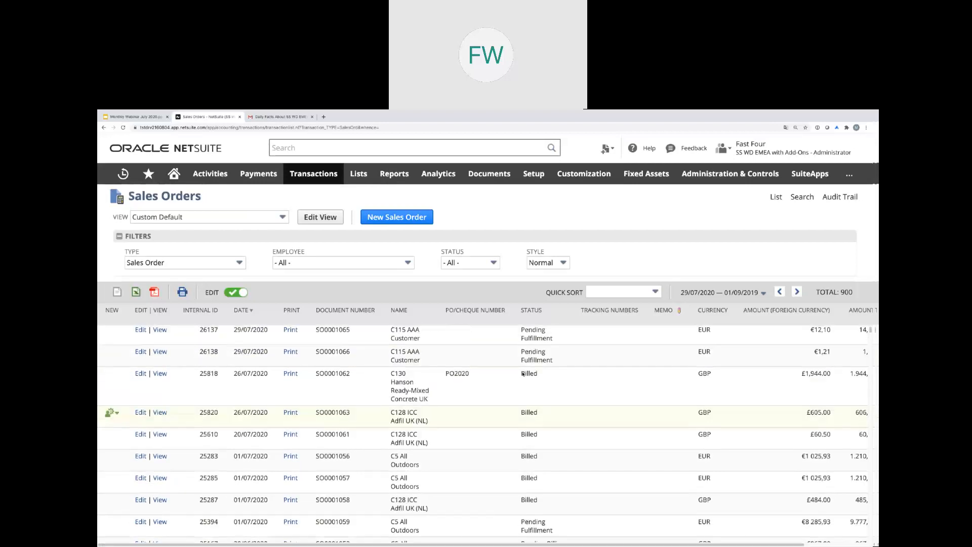
pyautogui.scroll(-12, 523, 374)
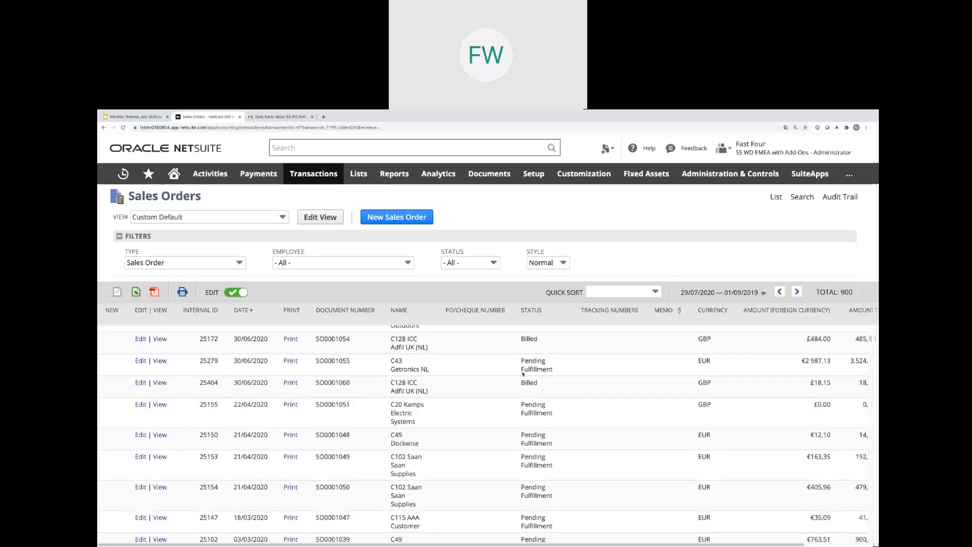
pyautogui.scroll(-2, 523, 374)
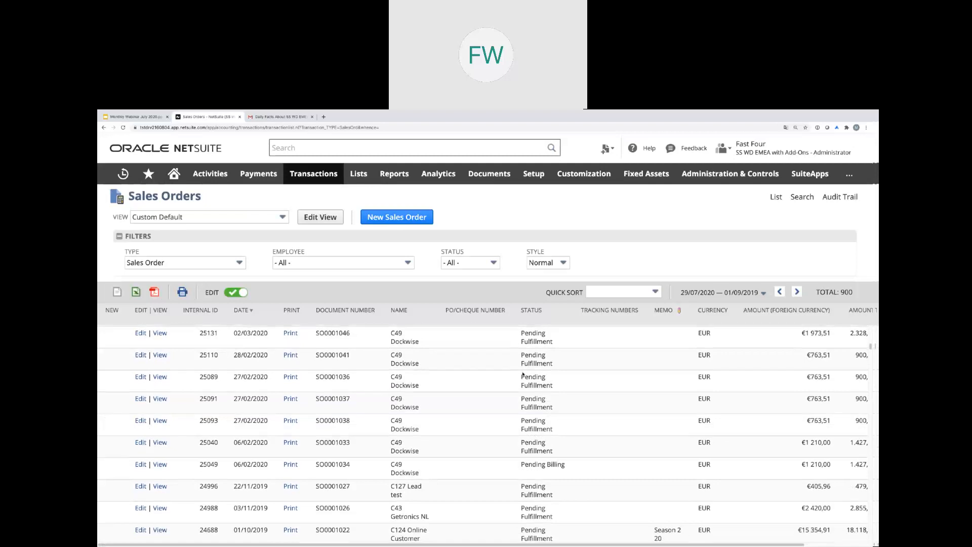
pyautogui.scroll(-5, 523, 374)
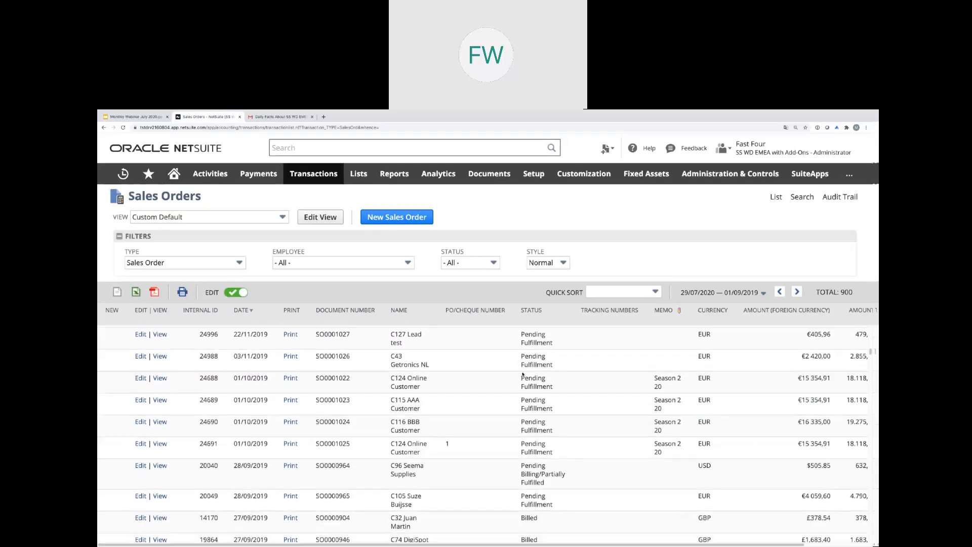
pyautogui.click(160, 401)
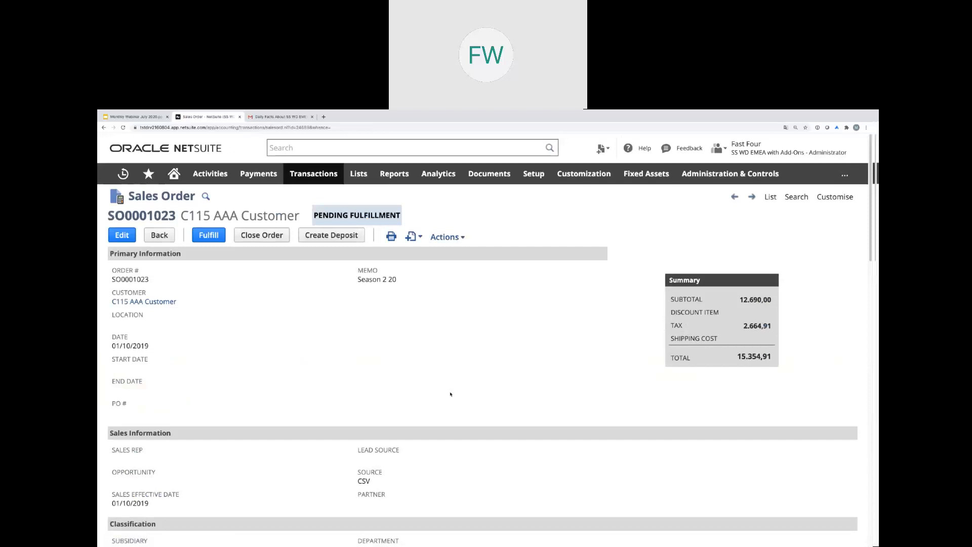
# Compare the Total Qty of Items field on the sales order with the quantities of its item lines
pyautogui.scroll(-2, 459, 390)
pyautogui.scroll(-3, 472, 380)
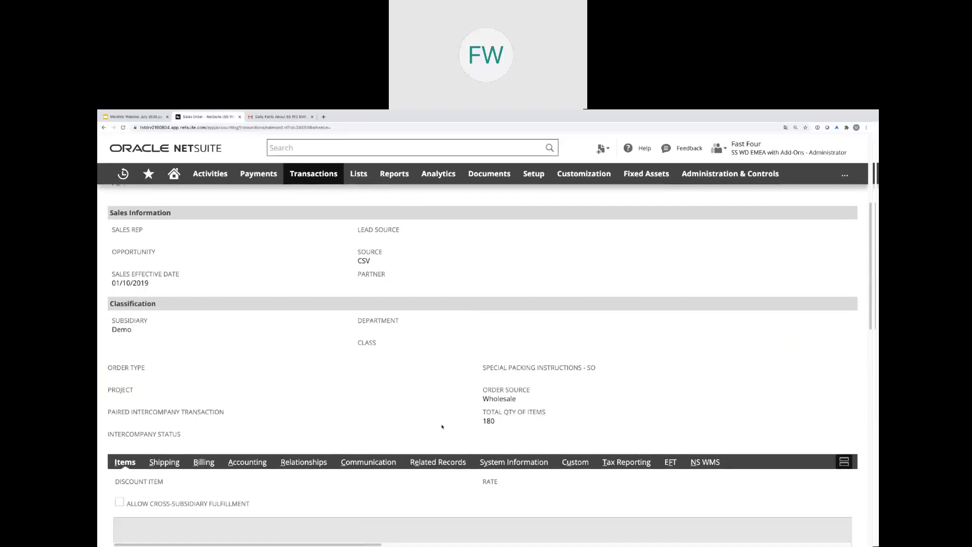
pyautogui.scroll(-5, 418, 422)
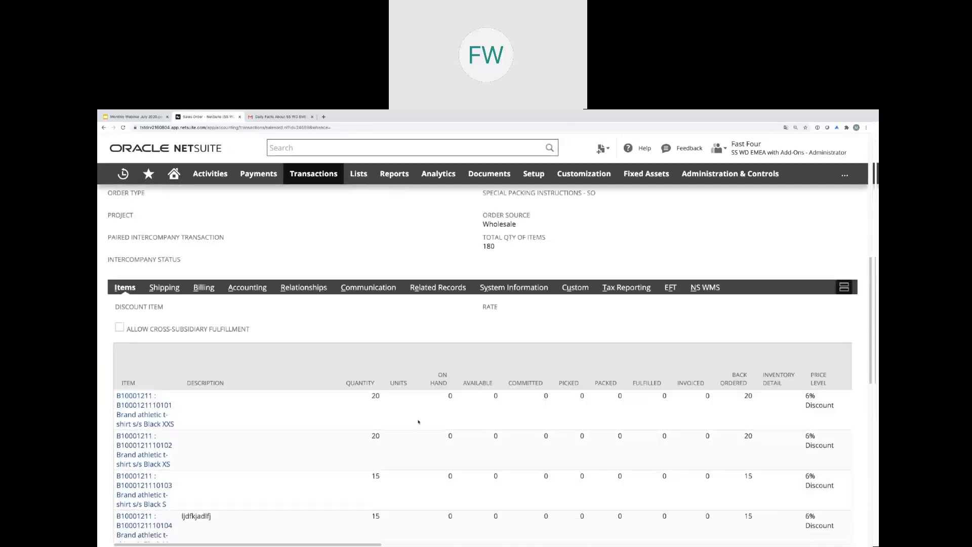
pyautogui.scroll(-4, 387, 448)
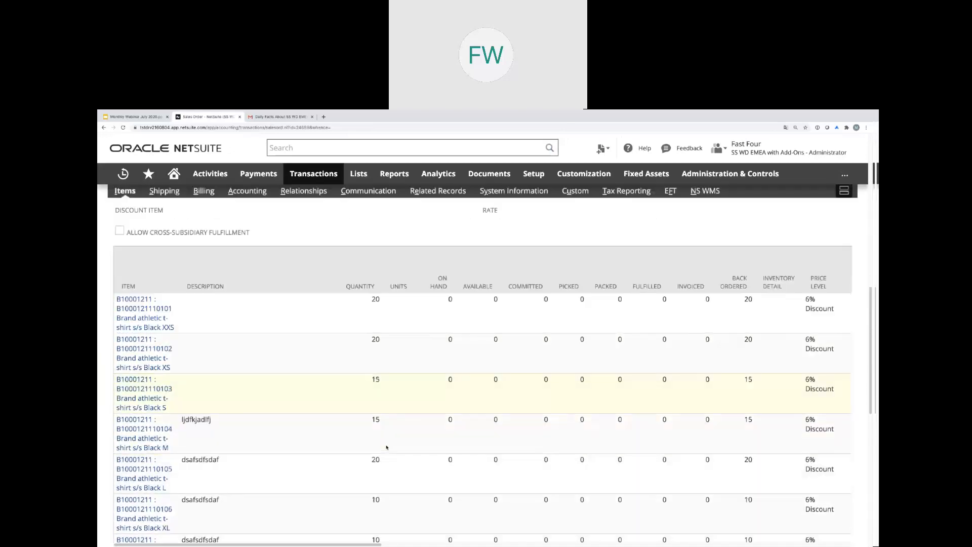
pyautogui.scroll(5, 386, 447)
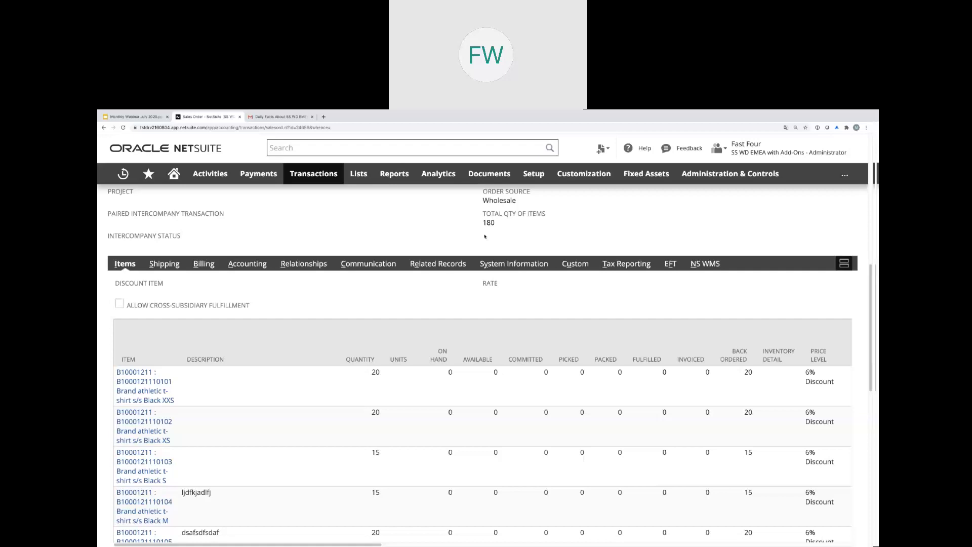
# Switch to the Google Slides webinar deck, present it through to the Dashboard Alerts slide, and exit the slideshow
pyautogui.click(130, 119)
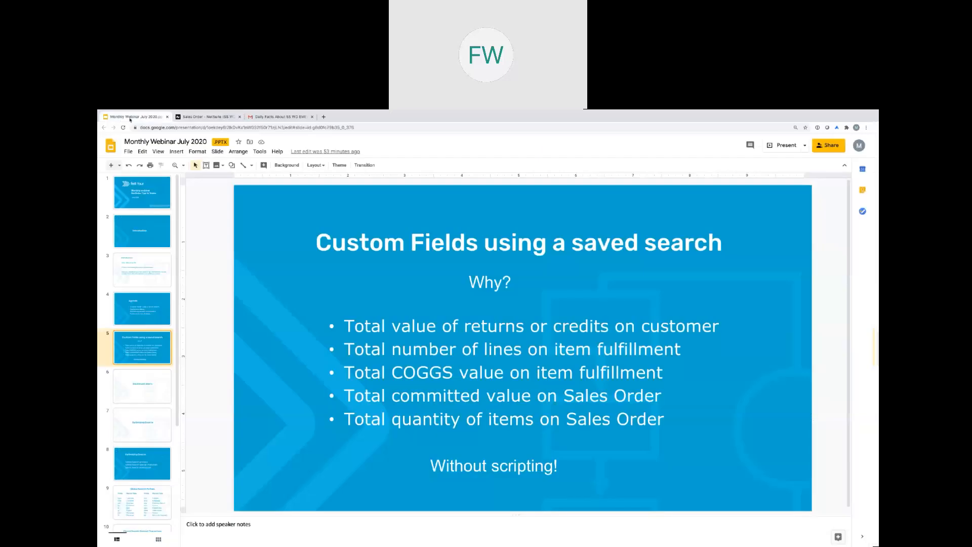
pyautogui.click(792, 147)
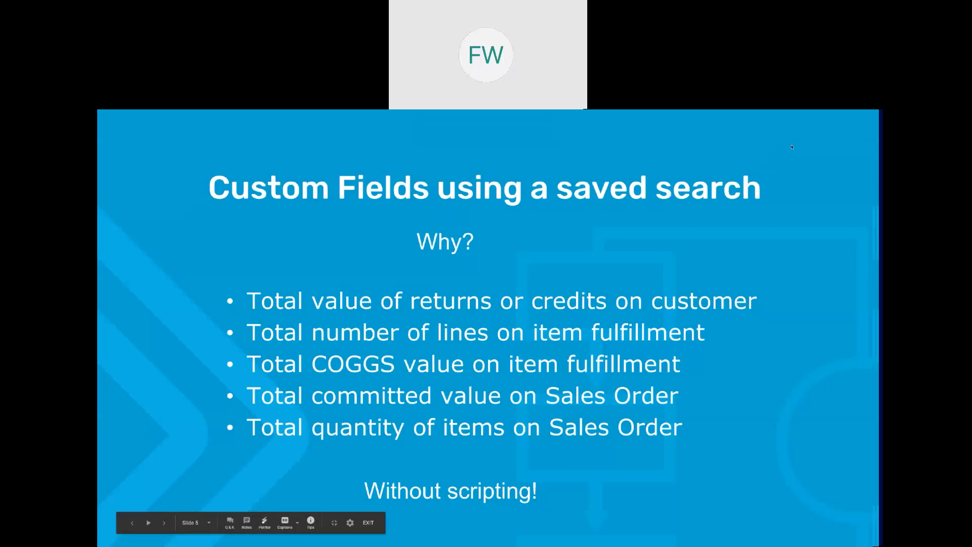
pyautogui.press('Right')
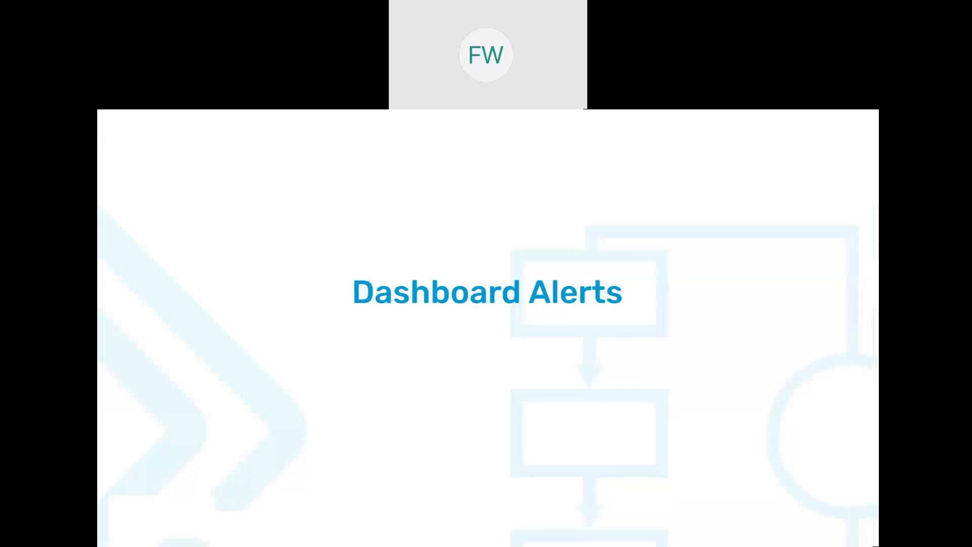
pyautogui.press('Escape')
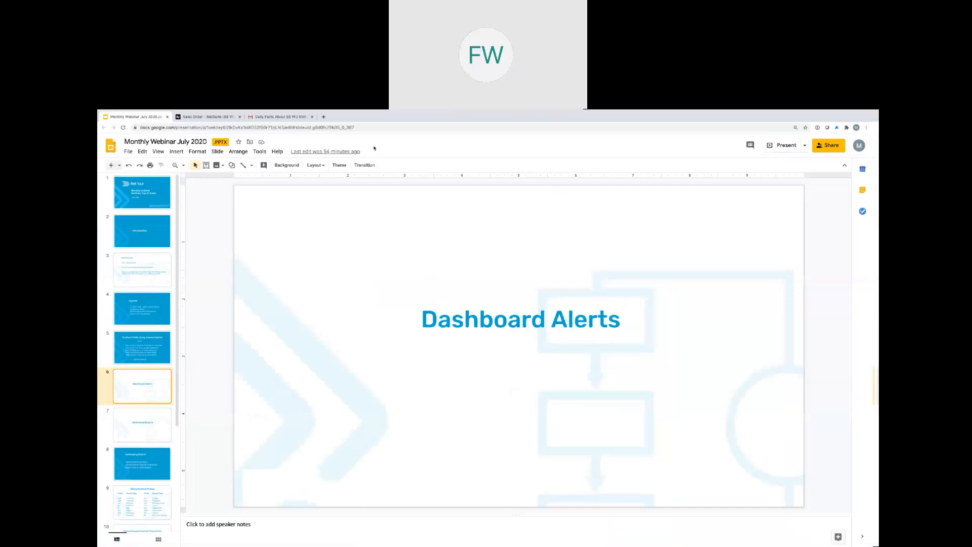
# Return to NetSuite, open the Home dashboard, and review its portlets
pyautogui.click(222, 117)
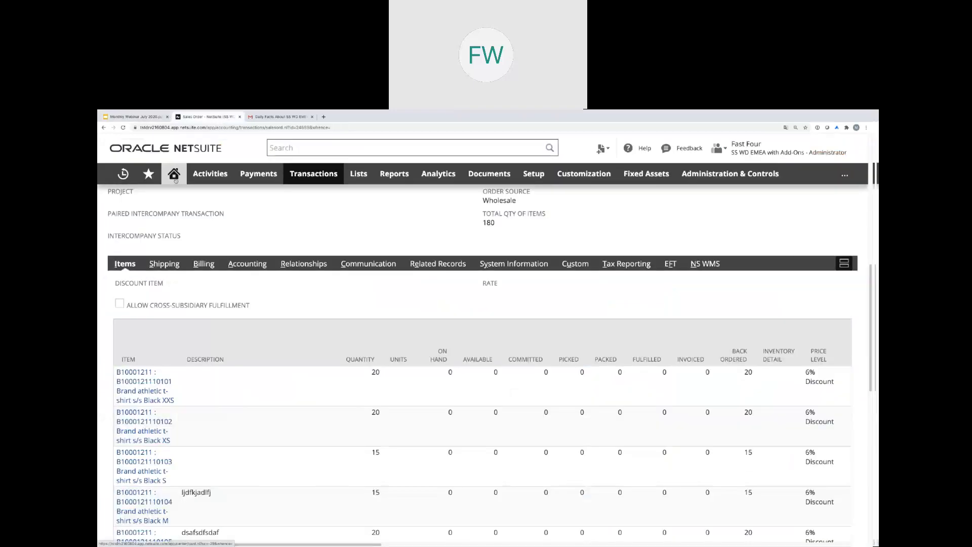
pyautogui.click(175, 196)
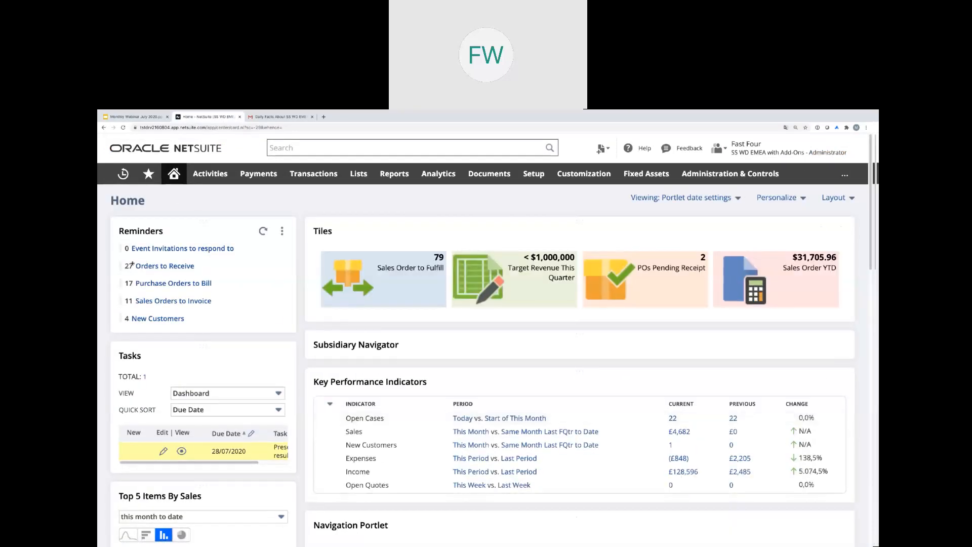
pyautogui.scroll(-3, 238, 388)
pyautogui.scroll(-1, 238, 388)
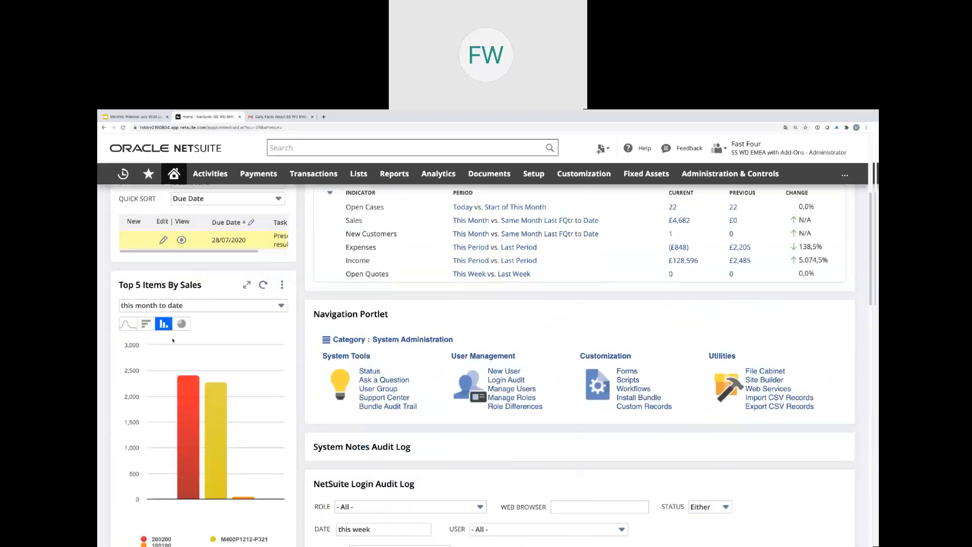
pyautogui.scroll(4, 346, 349)
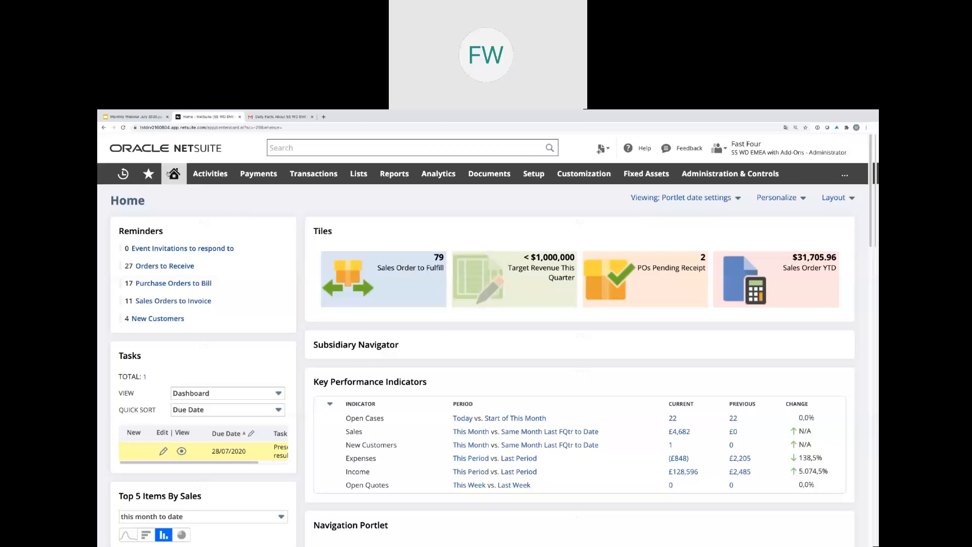
# Open the alert settings in the user preferences and set the first alert e-mail time to 11:00 am
pyautogui.moveTo(169, 173)
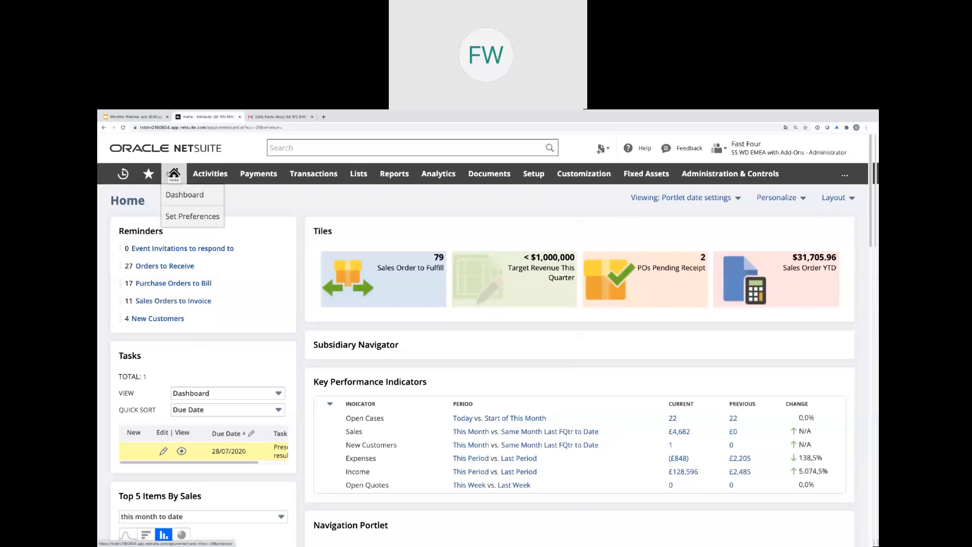
pyautogui.click(178, 217)
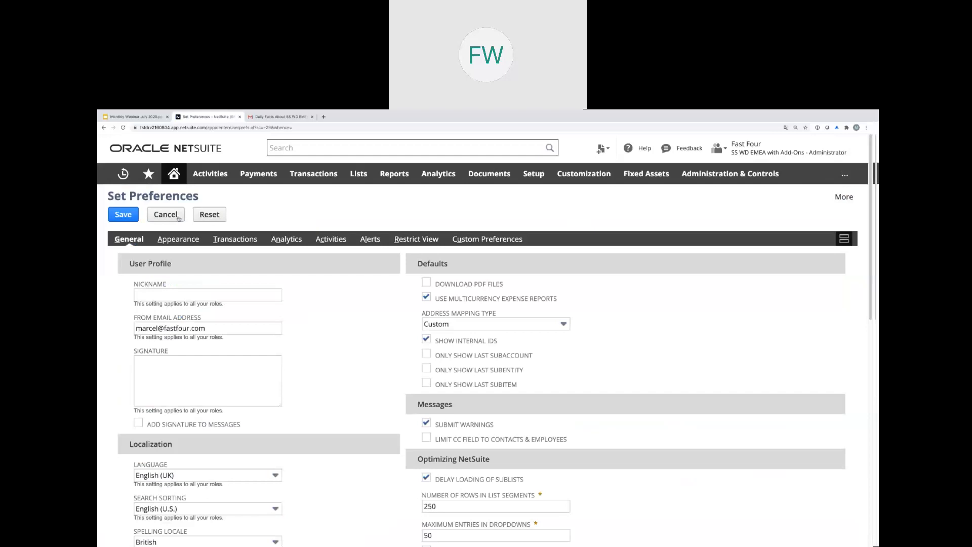
pyautogui.click(371, 240)
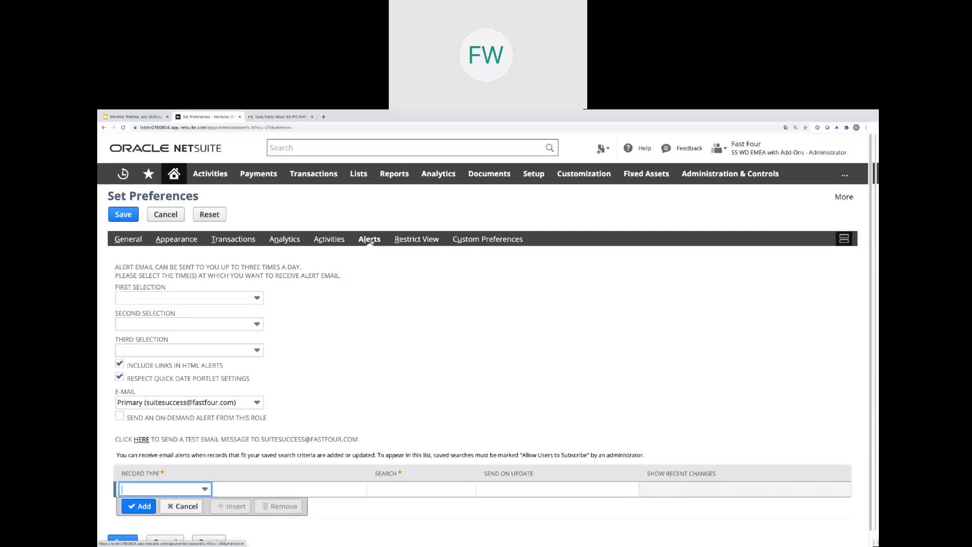
pyautogui.click(254, 299)
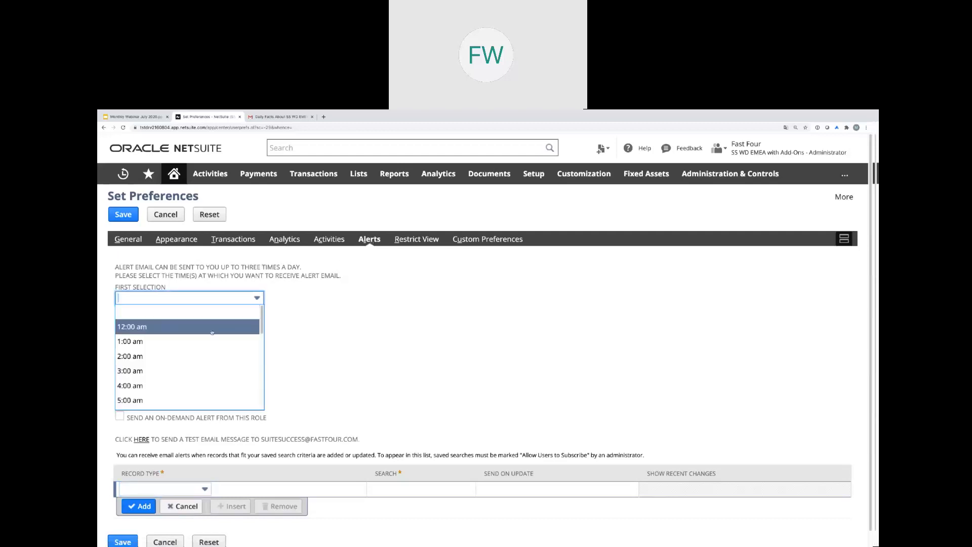
pyautogui.scroll(-4, 188, 356)
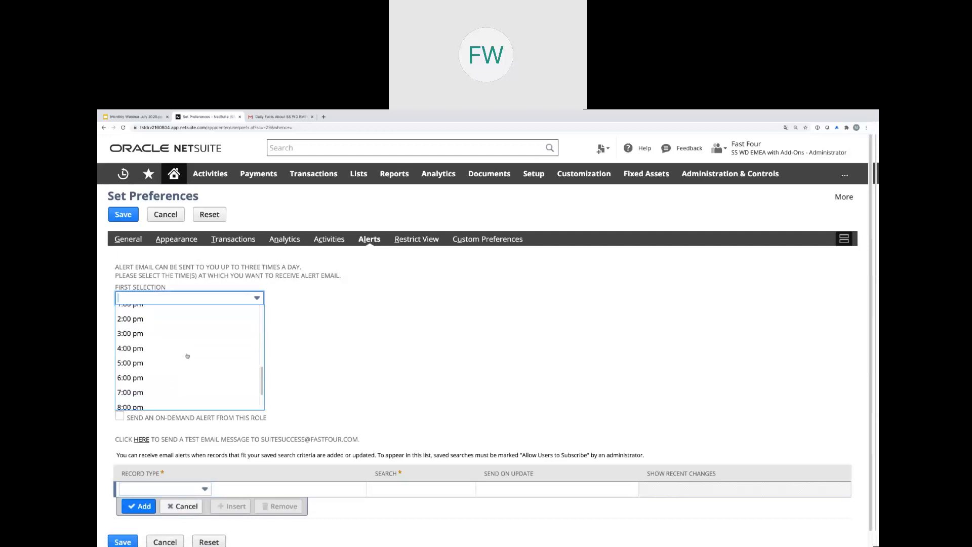
pyautogui.click(150, 327)
pyautogui.click(152, 324)
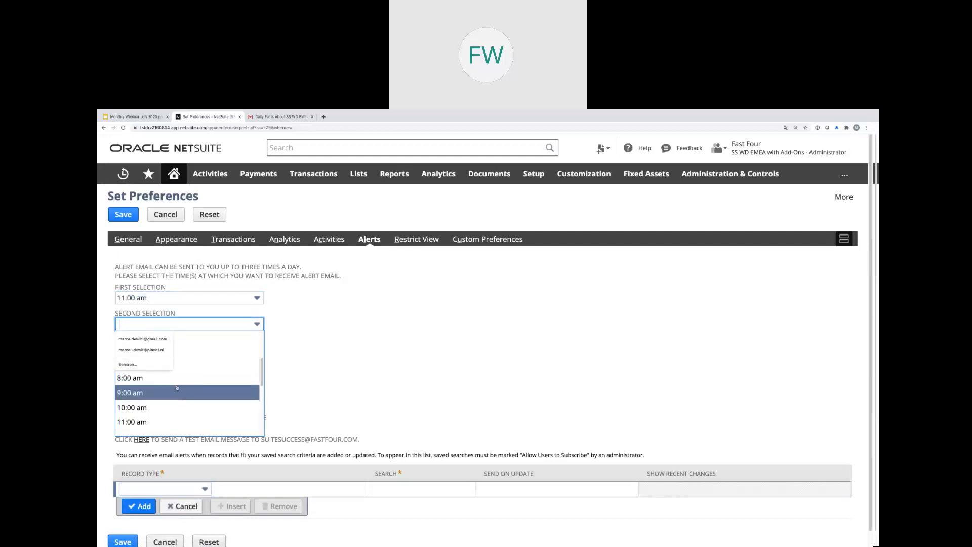
pyautogui.click(310, 364)
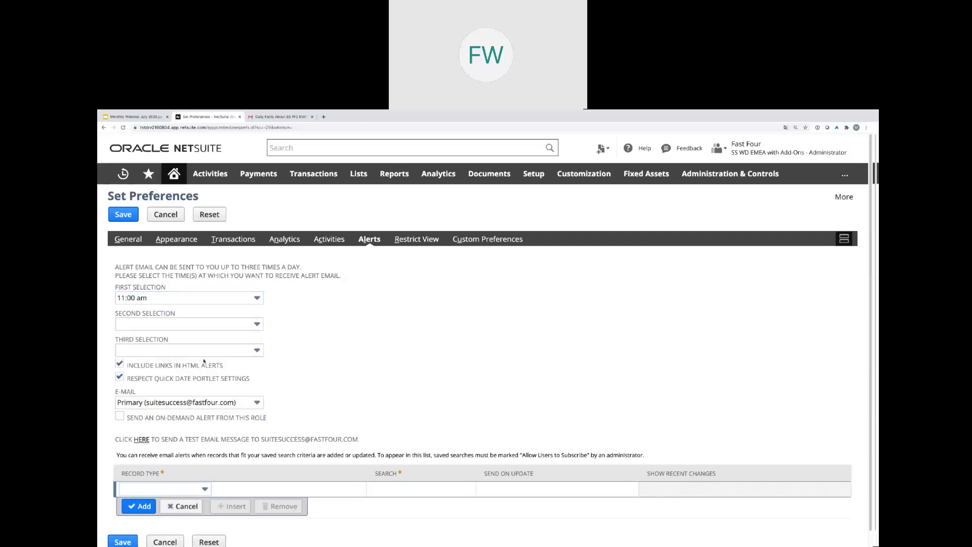
# Set the second alert e-mail time to 2:00 pm and the third to 6:00 pm
pyautogui.click(237, 328)
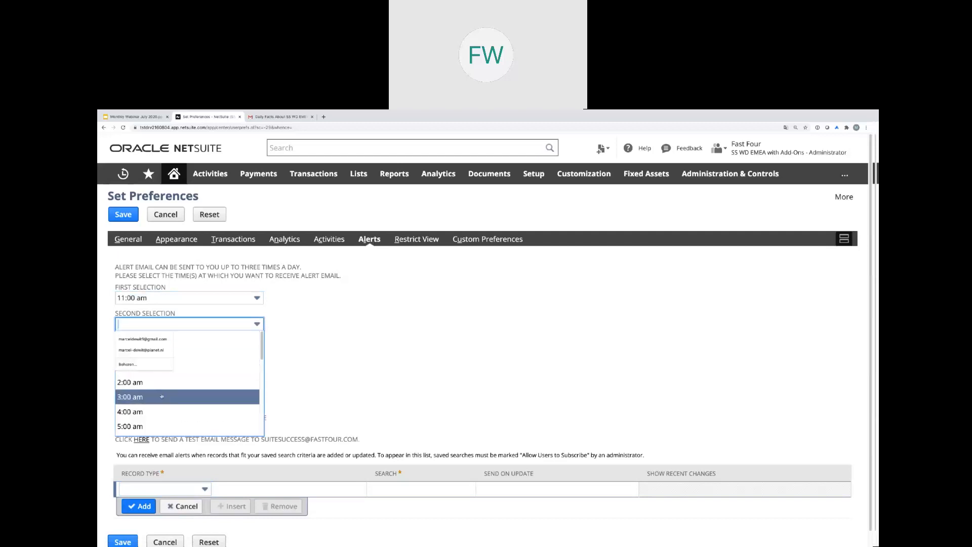
pyautogui.scroll(-4, 168, 394)
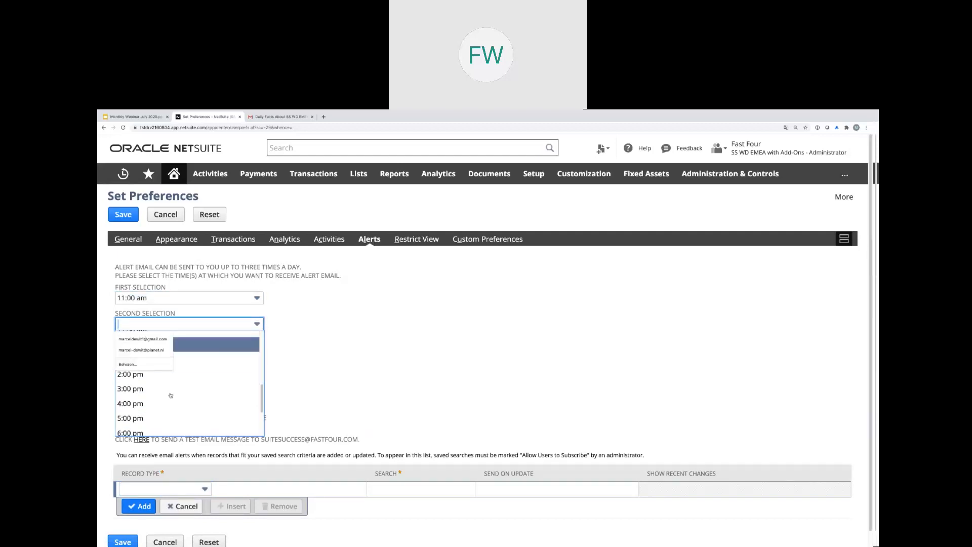
pyautogui.click(159, 375)
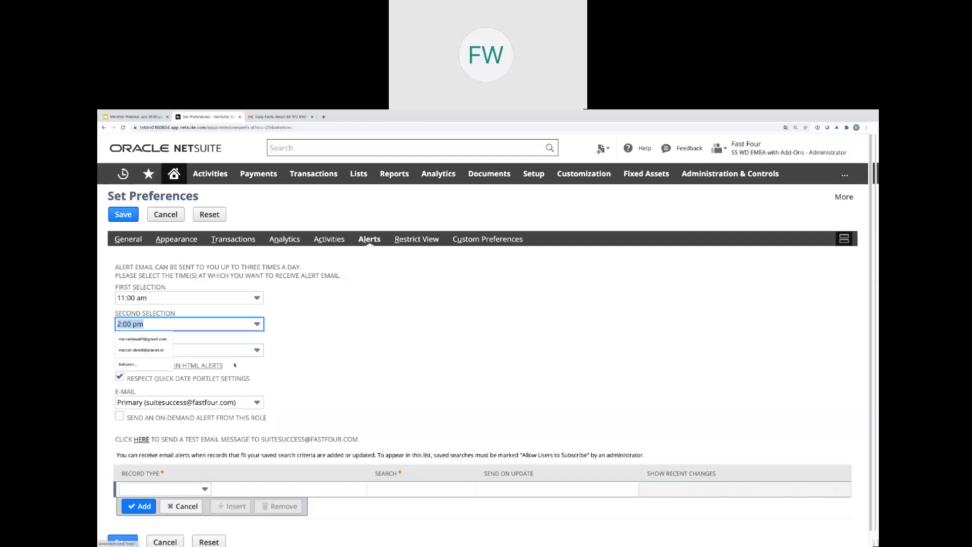
pyautogui.click(203, 350)
pyautogui.scroll(-5, 205, 429)
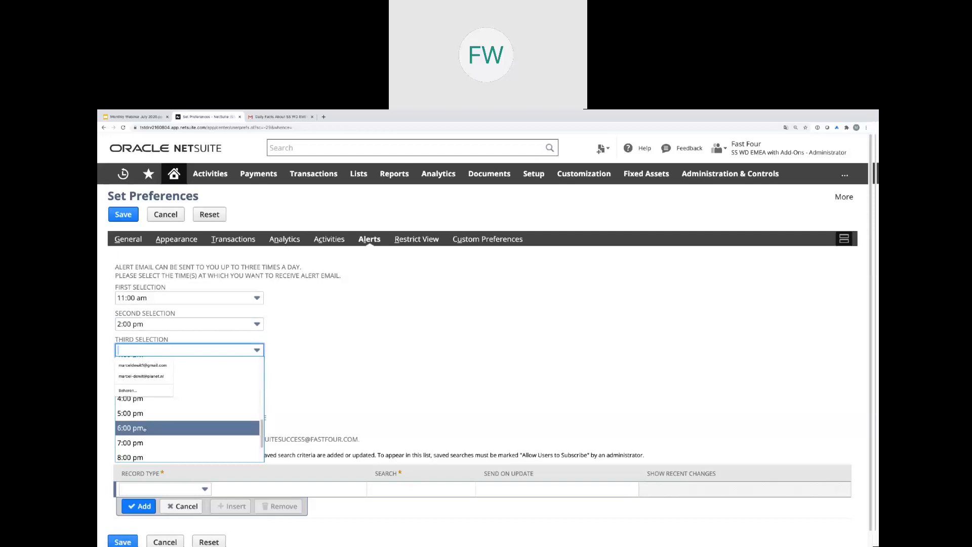
pyautogui.click(191, 429)
pyautogui.click(310, 379)
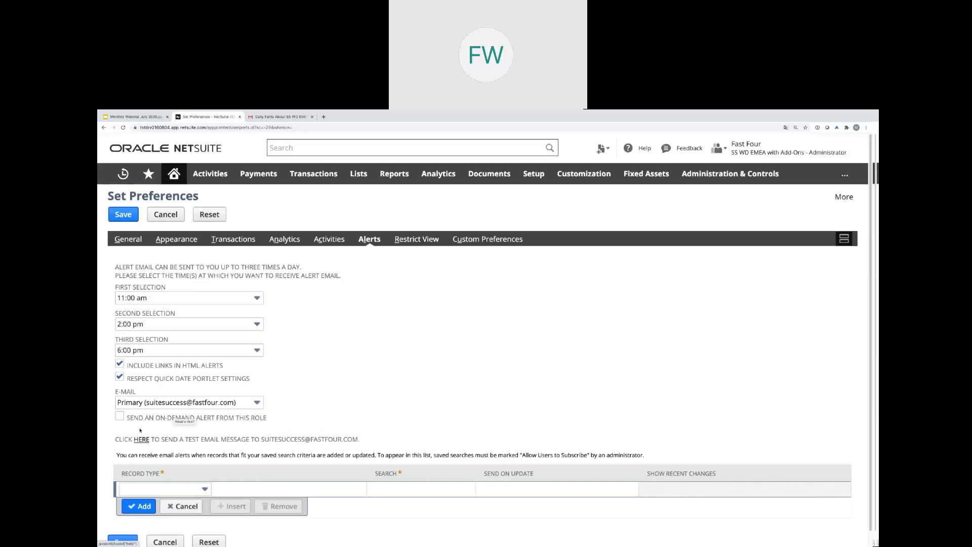
# Enable sending an on-demand alert from this role and open the field help for that option
pyautogui.click(120, 417)
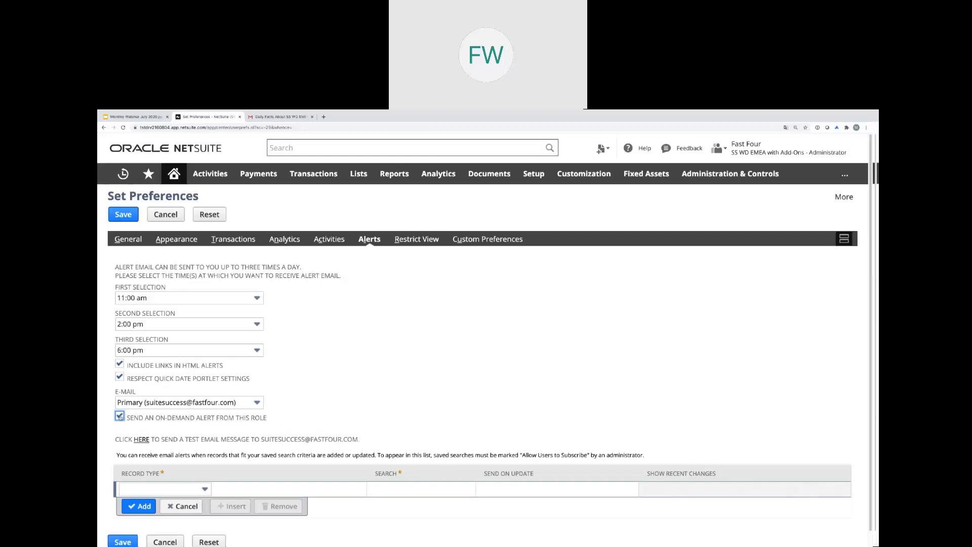
pyautogui.click(135, 418)
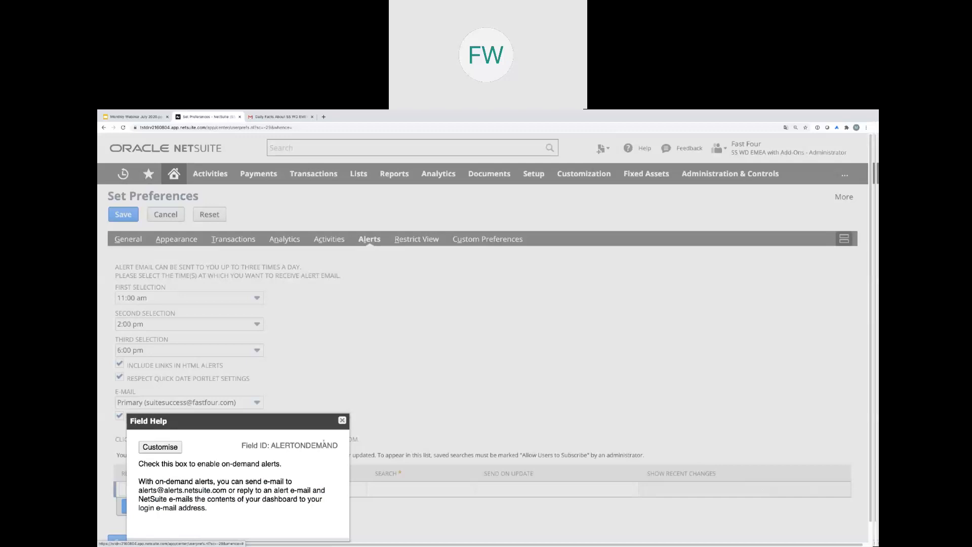
# Close the field help and return to the Home dashboard, discarding the unsaved preference changes
pyautogui.click(342, 421)
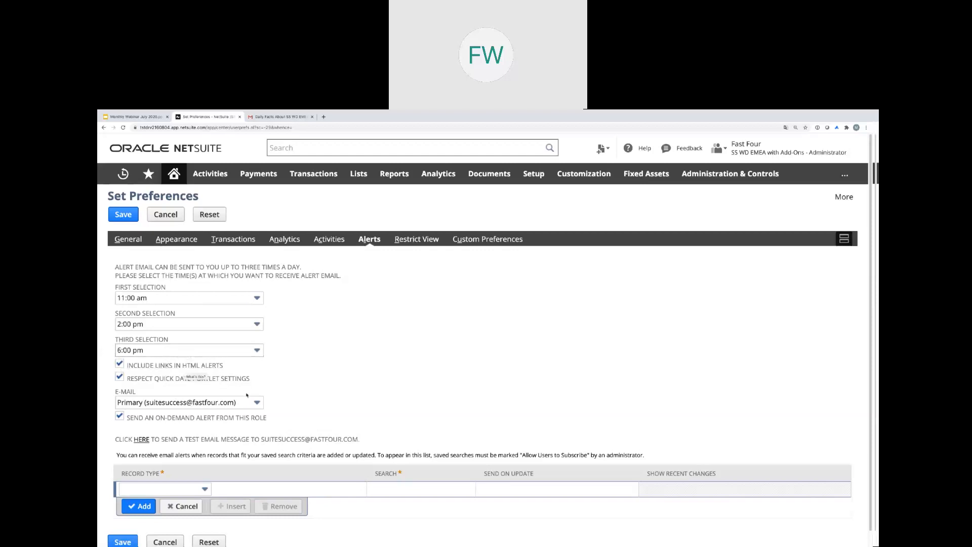
pyautogui.click(173, 174)
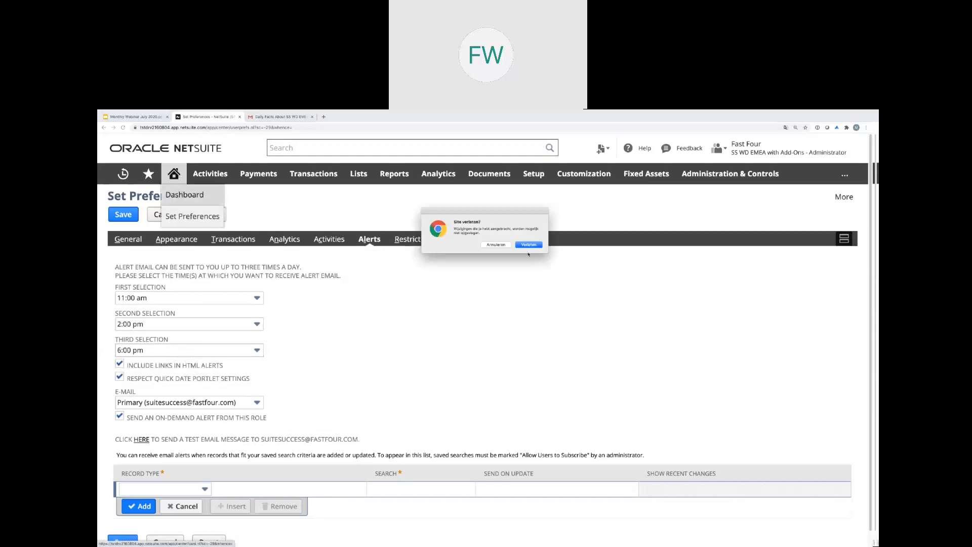
pyautogui.click(529, 244)
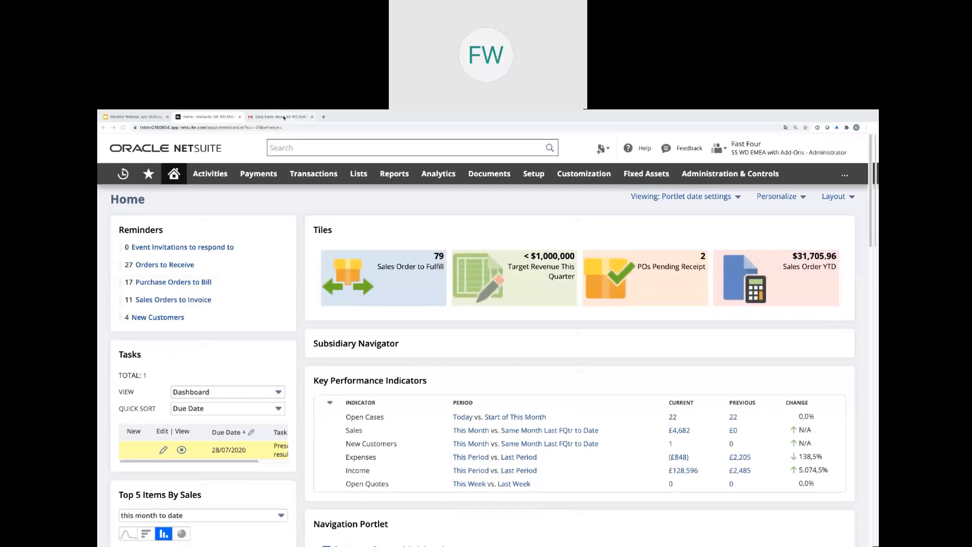
# Switch to Gmail and review the Daily Facts alert e-mail, from its reminders and key performance indicators to its report snapshots
pyautogui.click(284, 117)
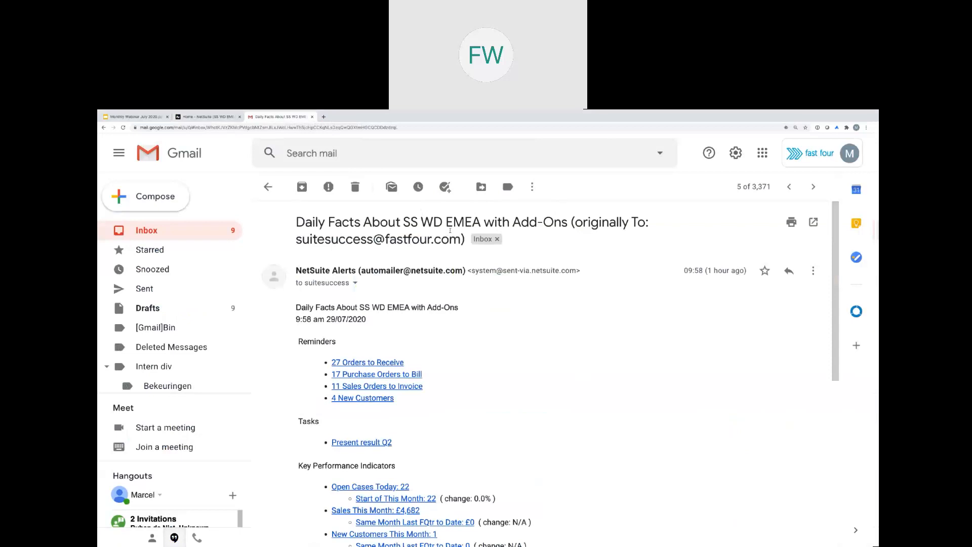
pyautogui.scroll(-2, 527, 332)
pyautogui.scroll(-2, 545, 332)
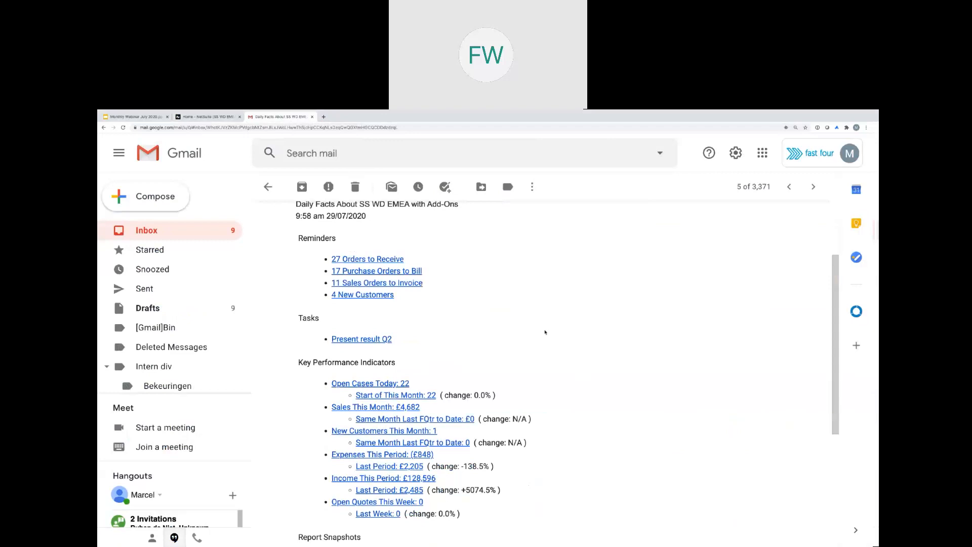
pyautogui.scroll(-4, 550, 332)
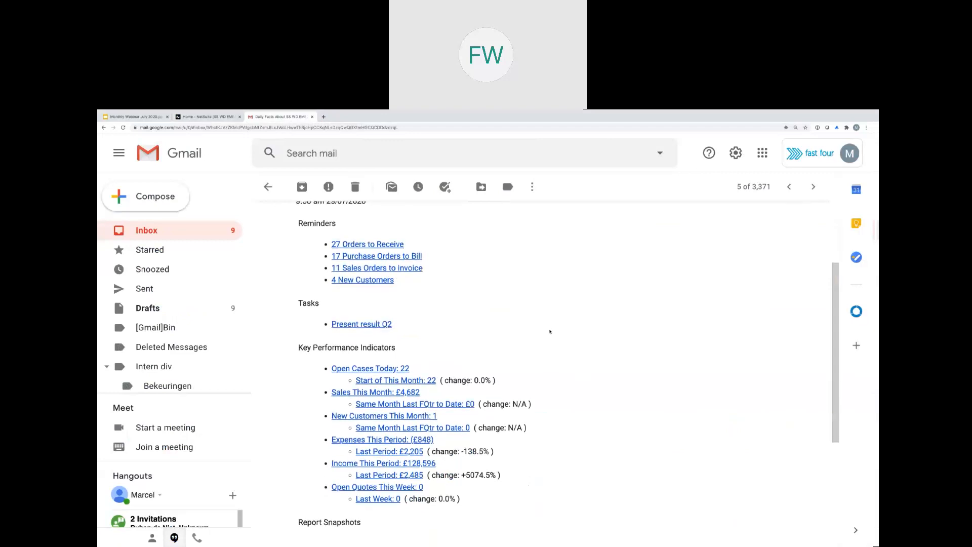
pyautogui.scroll(-5, 551, 332)
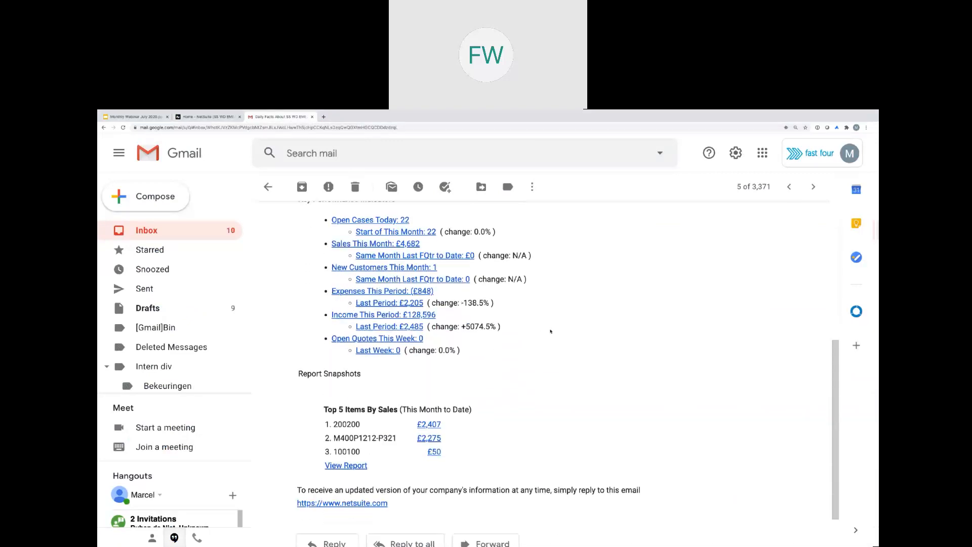
pyautogui.scroll(5, 550, 332)
pyautogui.scroll(6, 551, 332)
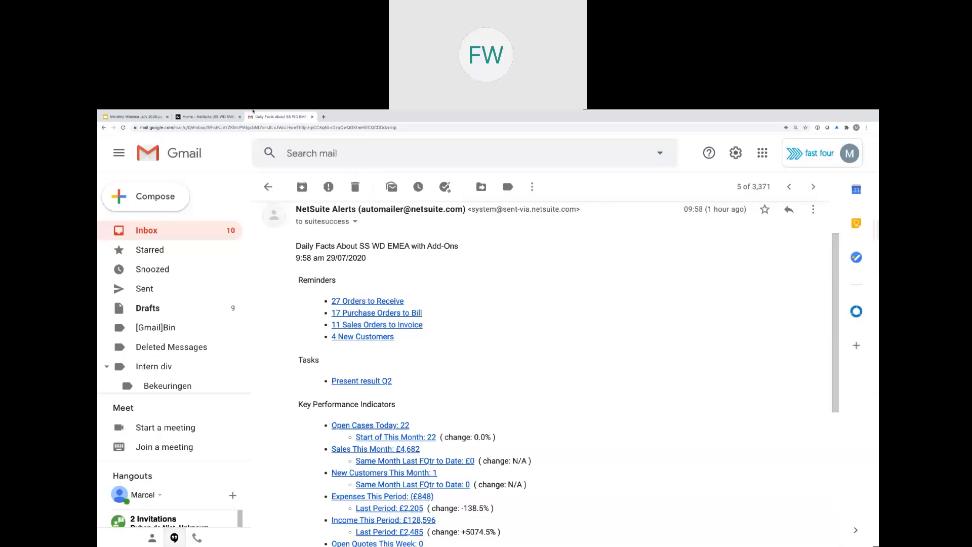
# Switch to the Monthly Webinar July 2020 slides and present up to the Optimizing Search topic list, ending the presentation there
pyautogui.click(147, 117)
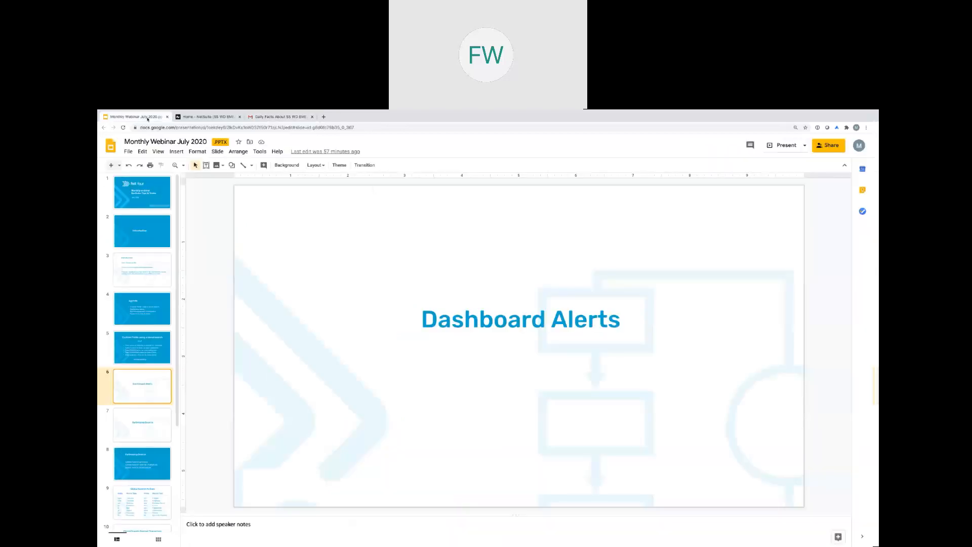
pyautogui.click(782, 145)
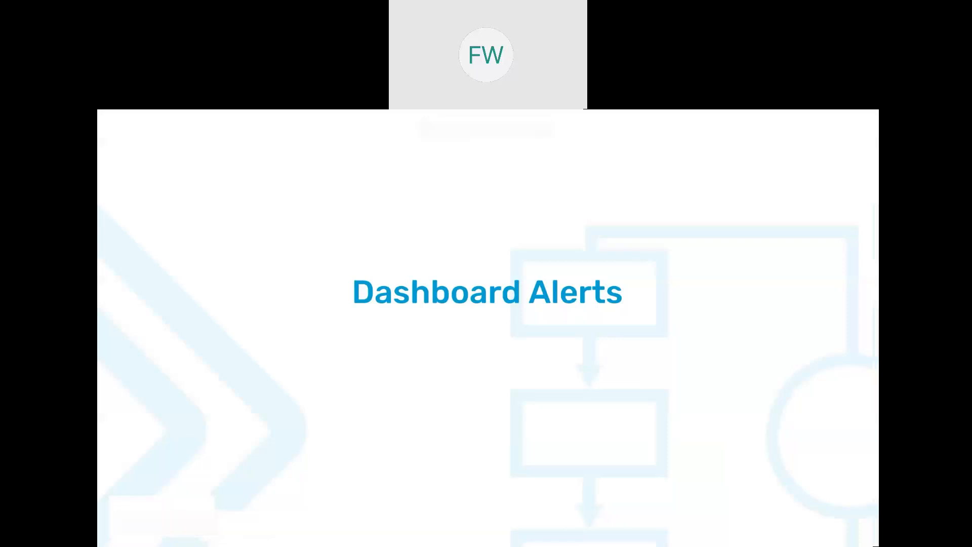
pyautogui.press('Right')
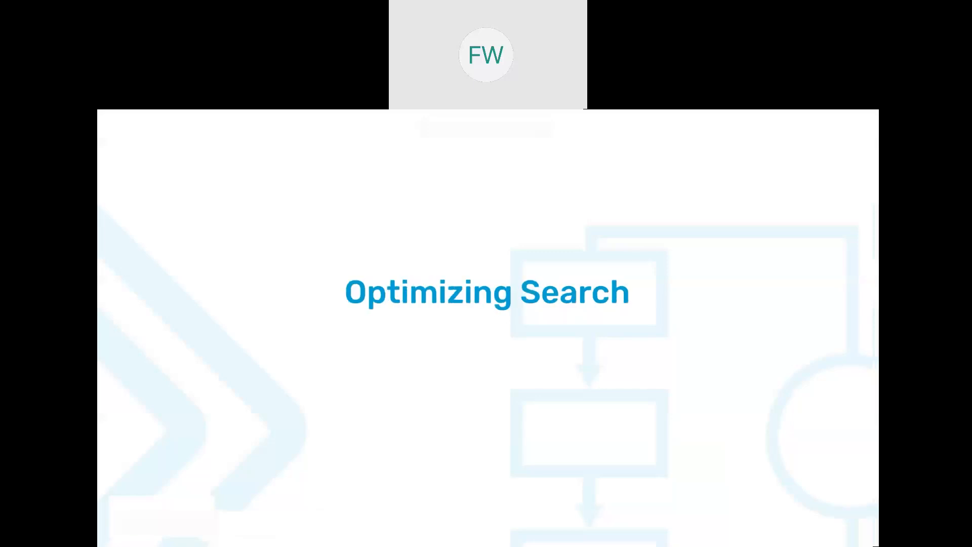
pyautogui.press('Right')
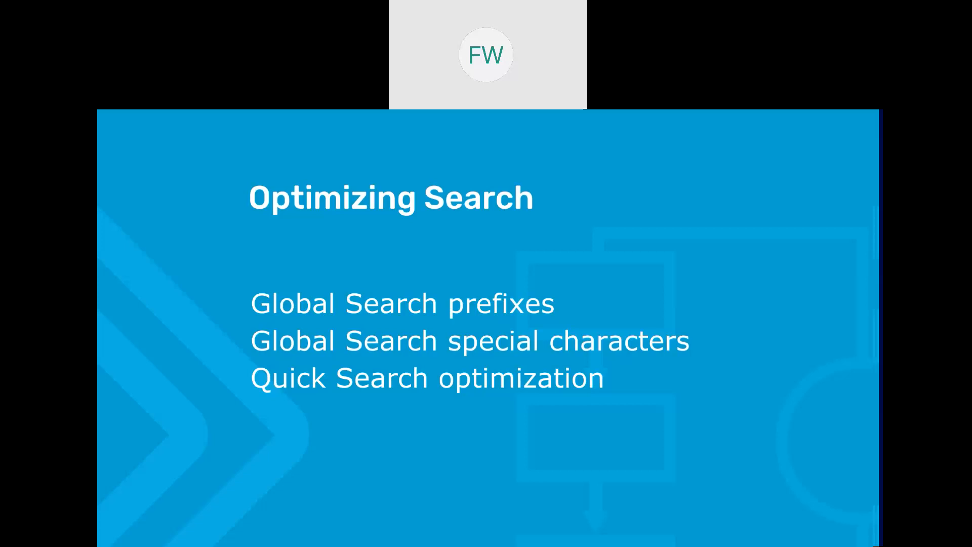
pyautogui.press('Escape')
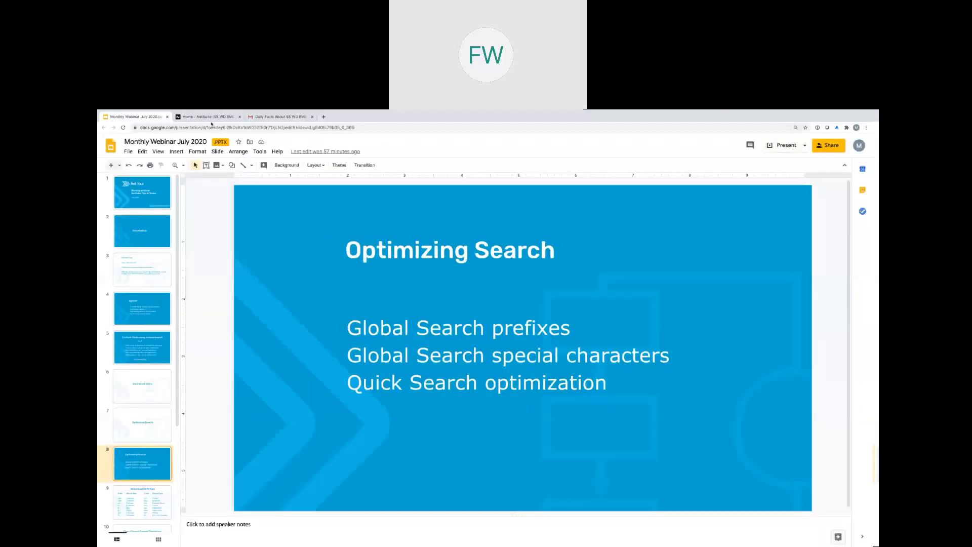
# Return to NetSuite and run a global search for "mar" across all record types
pyautogui.click(210, 117)
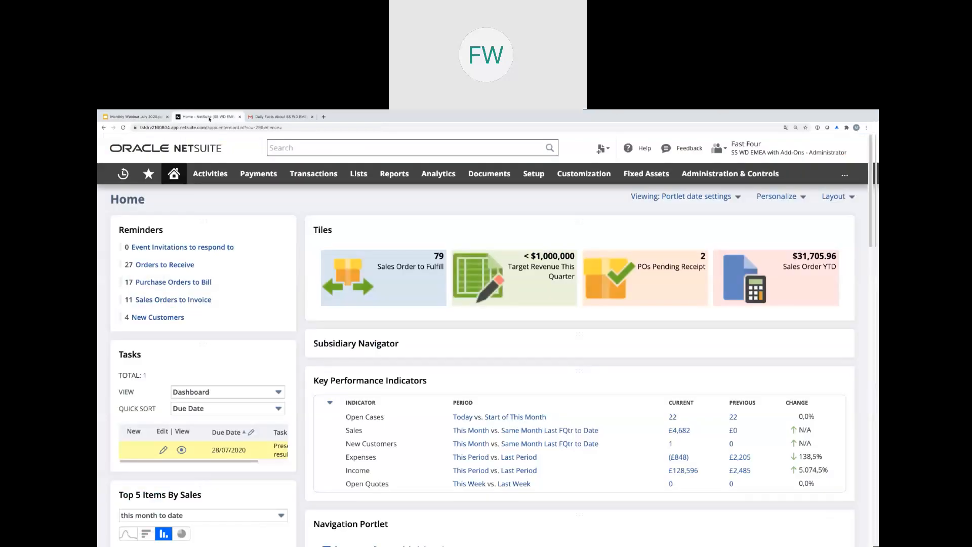
pyautogui.click(294, 148)
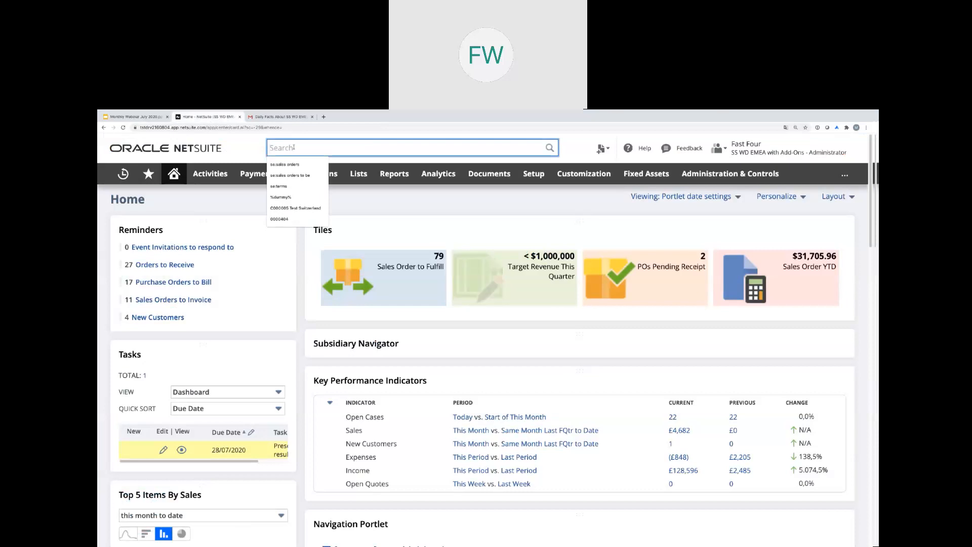
pyautogui.write('mar')
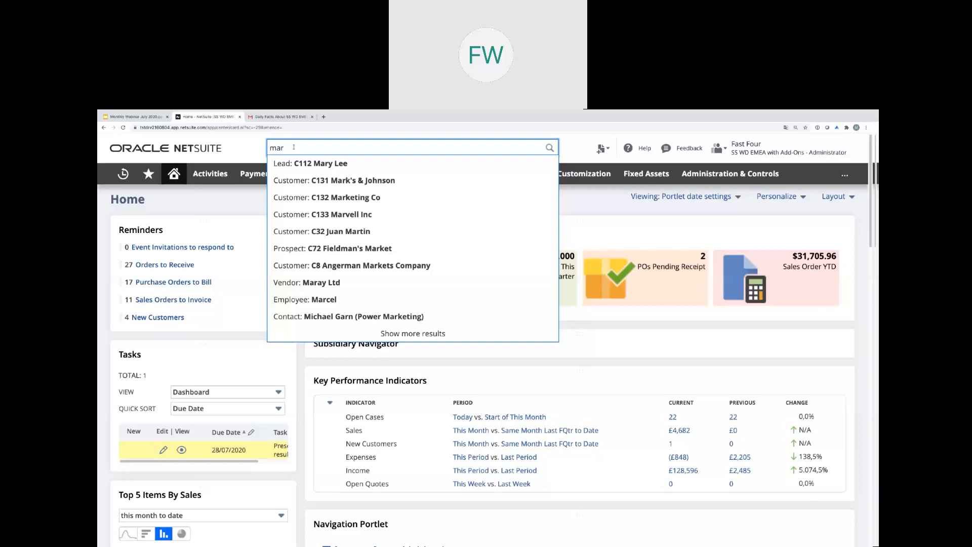
# Narrow the global search by record type, trying the prefixes c:, co: and cu: in front of mar
pyautogui.press('Home')
pyautogui.write('c')
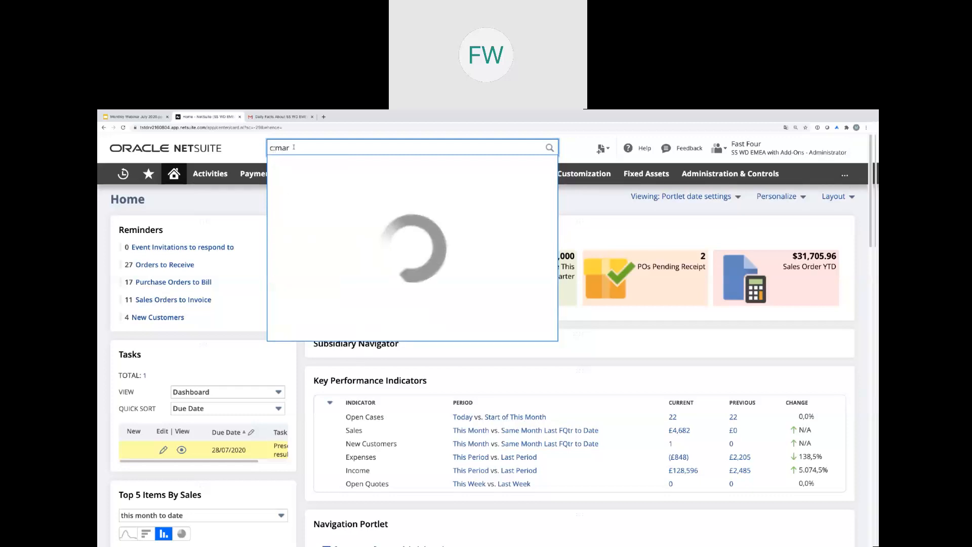
pyautogui.write(':')
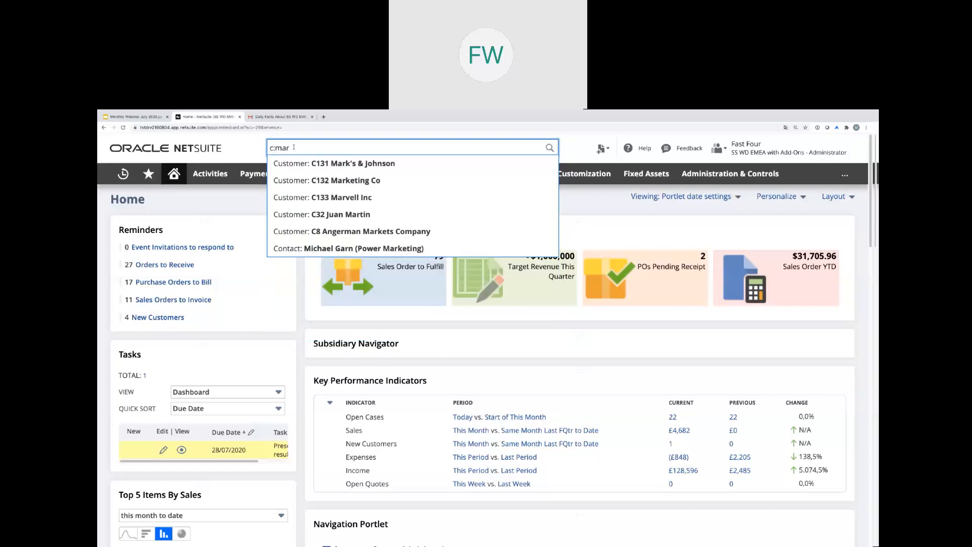
pyautogui.write('o')
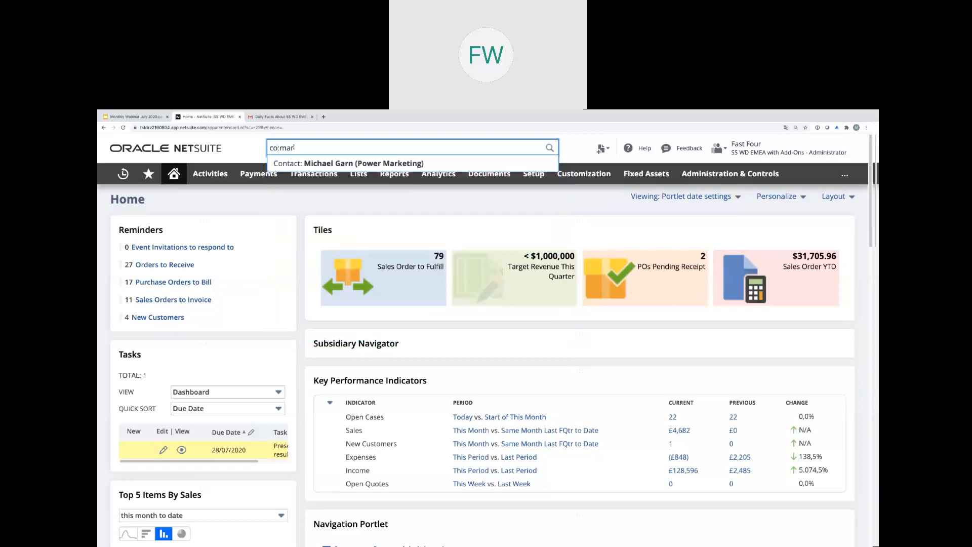
pyautogui.press('BackSpace')
pyautogui.write('u')
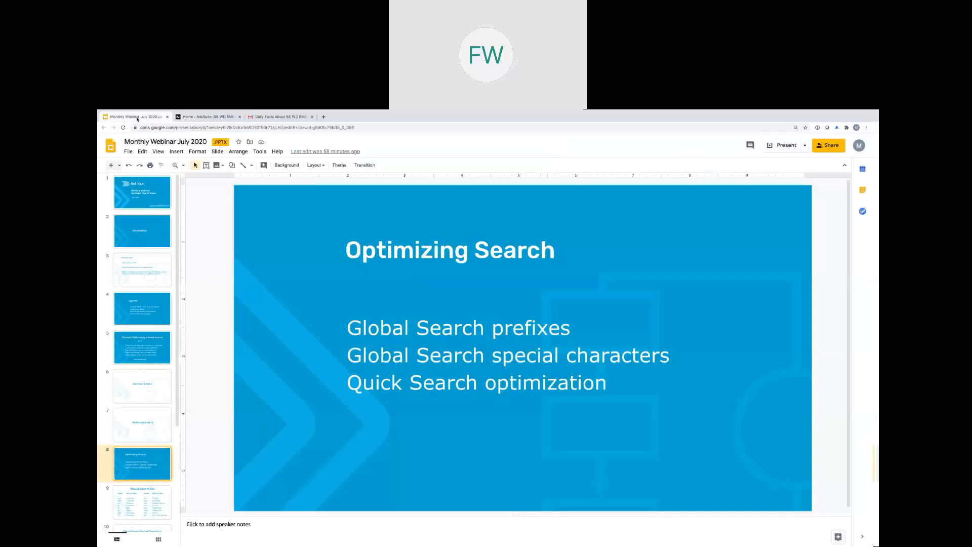
# Switch to the webinar slides and present the table of global search prefixes and their record types
pyautogui.click(136, 118)
pyautogui.click(786, 145)
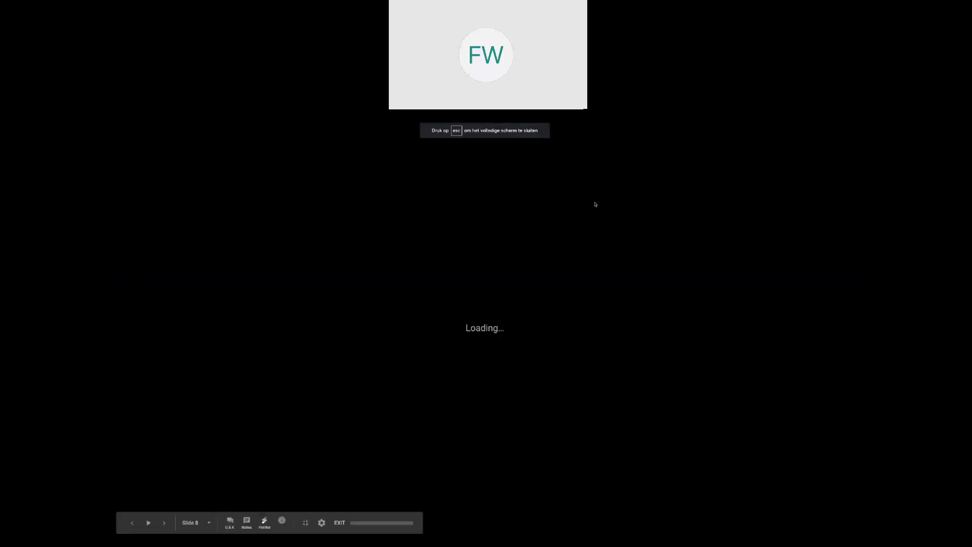
pyautogui.press('Right')
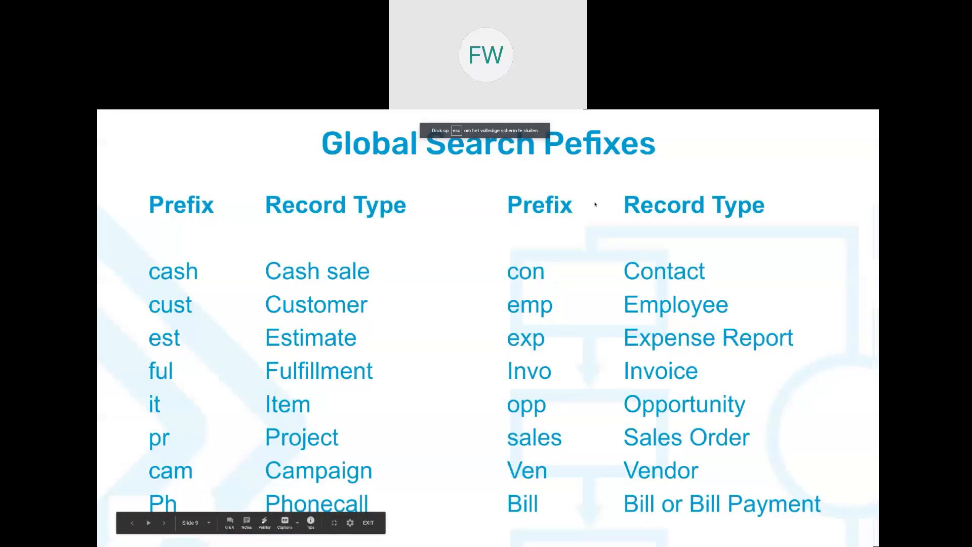
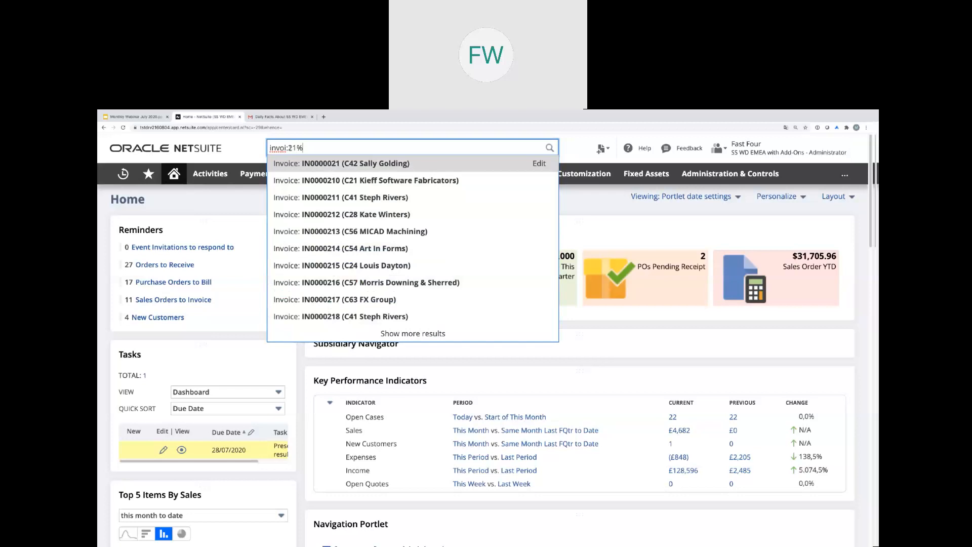
# Compare the invoice searches invoi:21 and invoi:%21 to test the wildcard before the number
pyautogui.press('BackSpace')
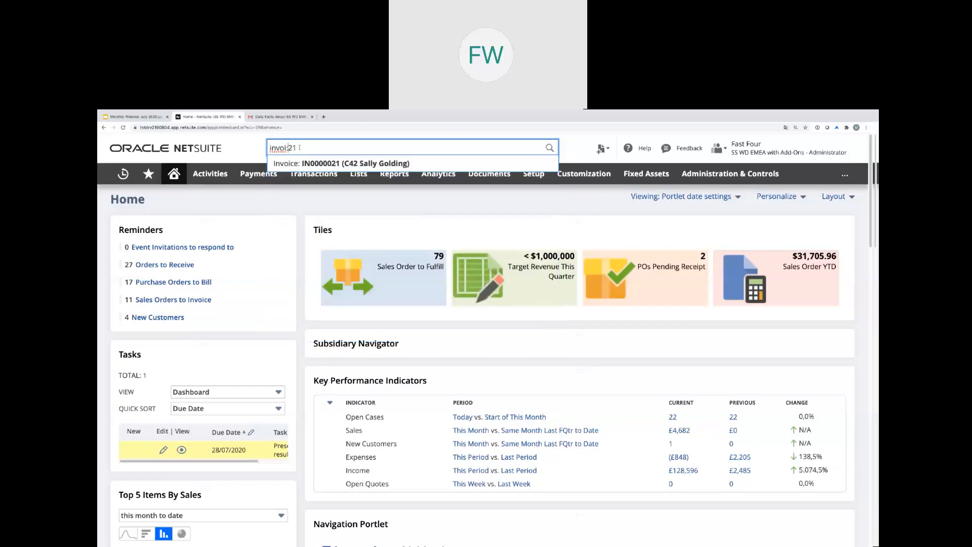
pyautogui.press('Left')
pyautogui.press('Left')
pyautogui.write('%')
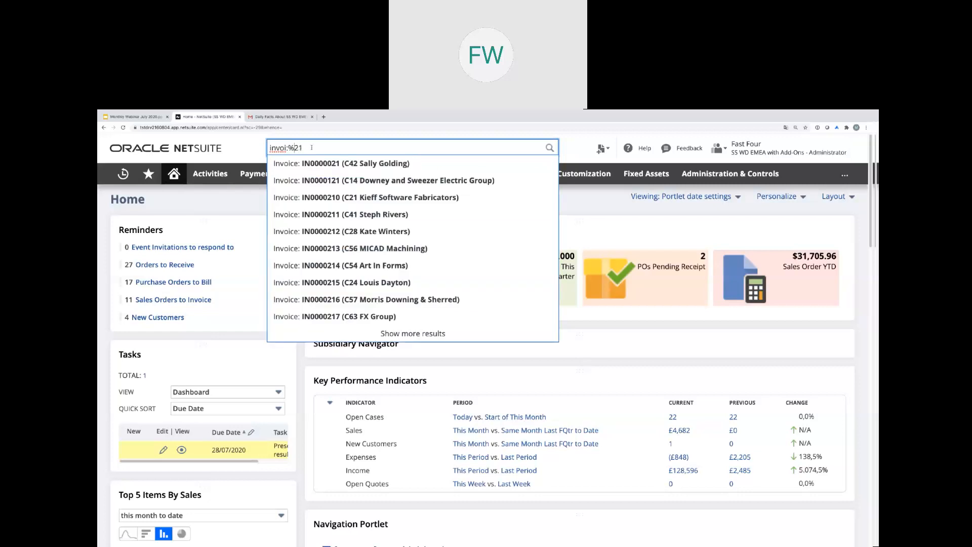
# Replace the invoice query with the employee search em:mar and extend it to em:mar+ to include inactive records
pyautogui.press('BackSpace')
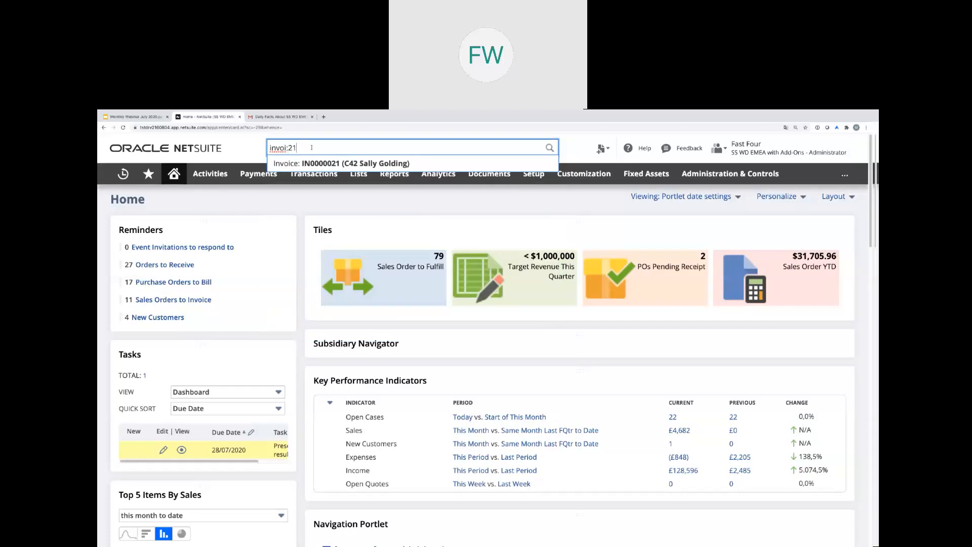
pyautogui.press('BackSpace')
pyautogui.press('BackSpace')
pyautogui.press('BackSpace')
pyautogui.press('BackSpace')
pyautogui.press('BackSpace')
pyautogui.press('BackSpace')
pyautogui.press('BackSpace')
pyautogui.press('BackSpace')
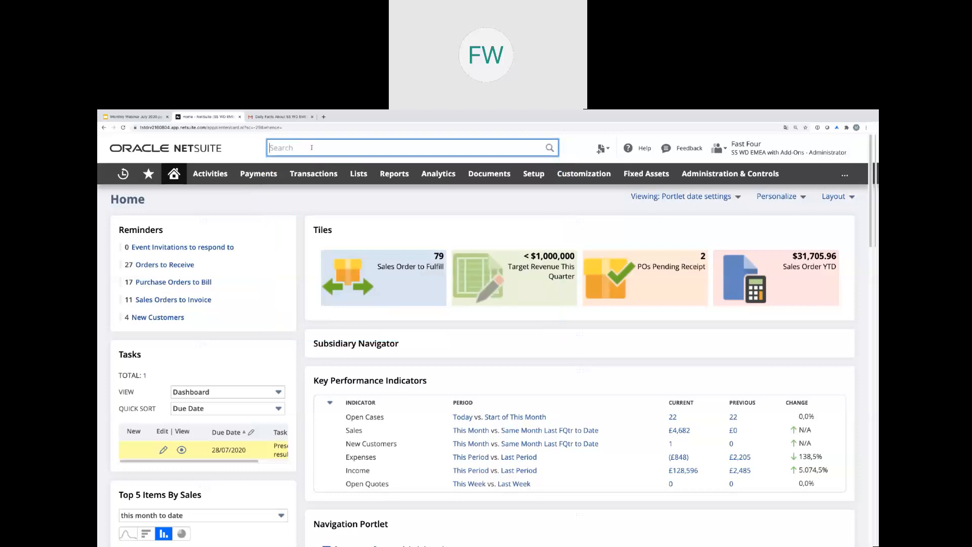
pyautogui.write('em:mar')
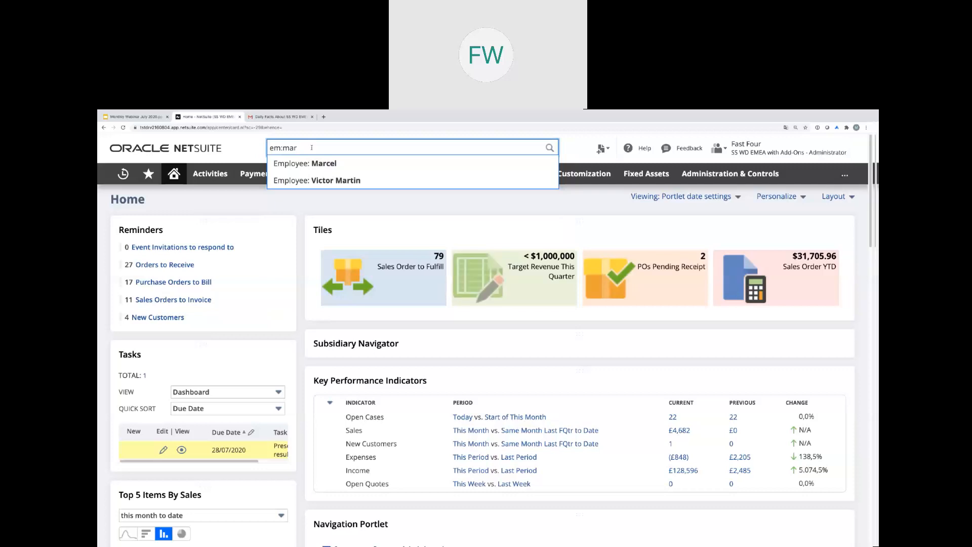
pyautogui.write('+')
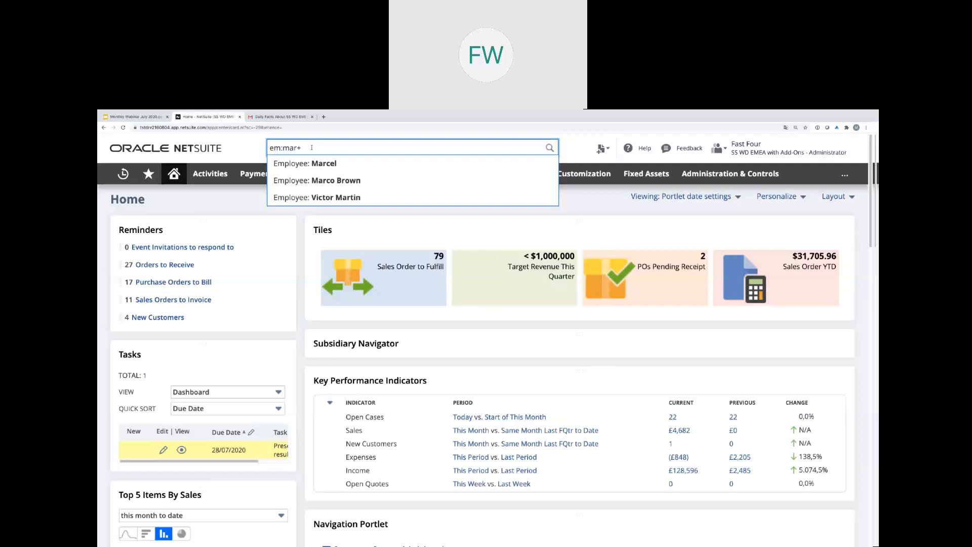
# Replace the employee query with the exact-match customer search cu:"marvell"
pyautogui.press('BackSpace')
pyautogui.press('BackSpace')
pyautogui.press('BackSpace')
pyautogui.press('BackSpace')
pyautogui.press('BackSpace')
pyautogui.press('BackSpace')
pyautogui.press('BackSpace')
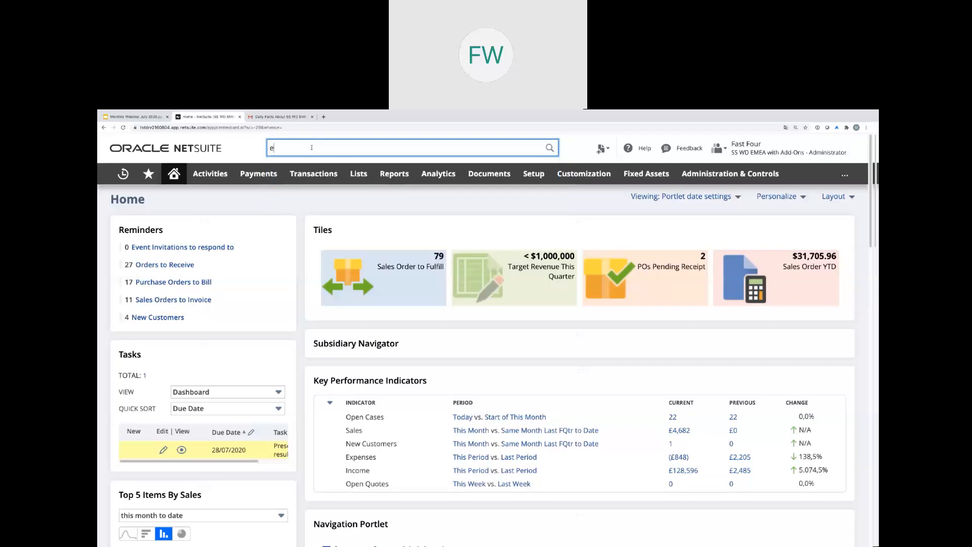
pyautogui.write('cu:')
pyautogui.write('"mer')
pyautogui.write('cell')
pyautogui.press('BackSpace')
pyautogui.press('BackSpace')
pyautogui.press('BackSpace')
pyautogui.press('BackSpace')
pyautogui.press('BackSpace')
pyautogui.press('BackSpace')
pyautogui.write('a')
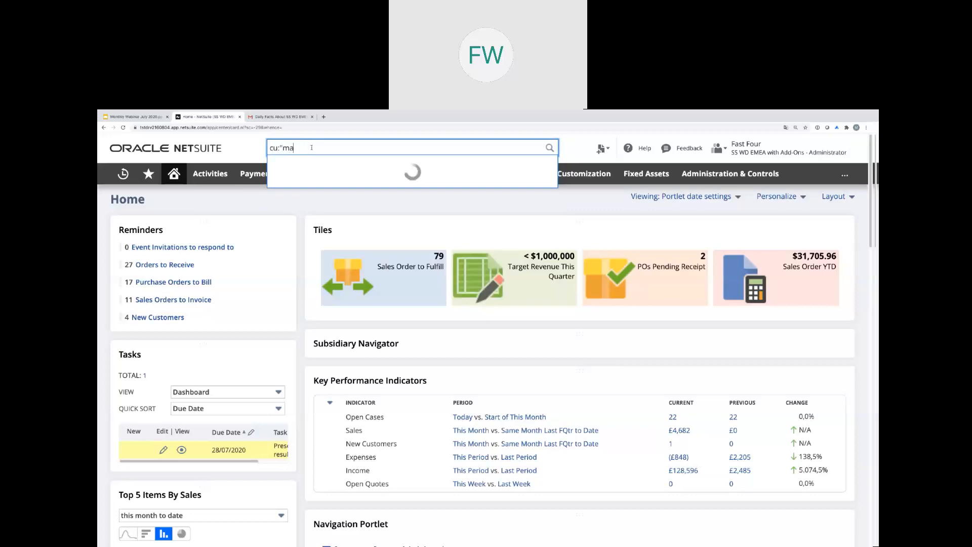
pyautogui.write('rvell"')
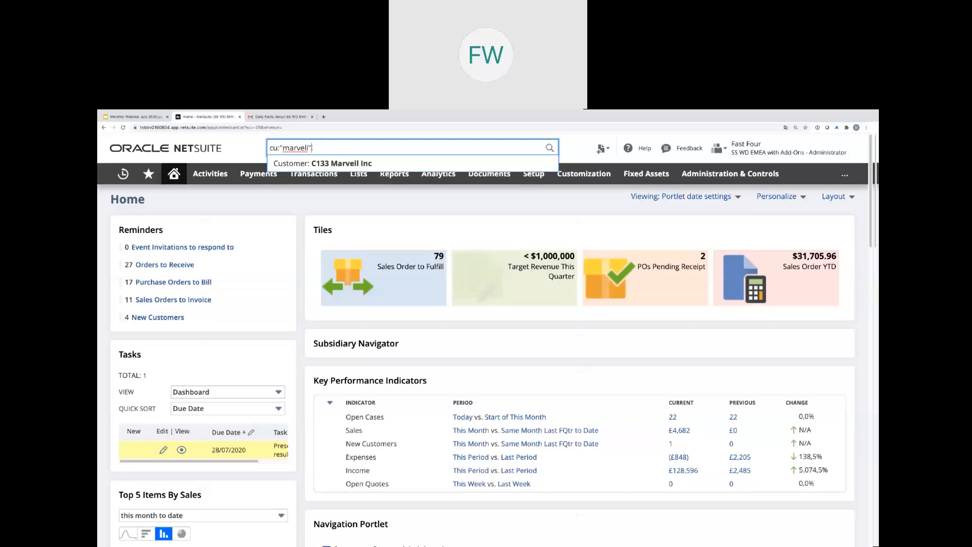
# Search customers matching either of two terms with cu:mar OR dow
pyautogui.press('BackSpace')
pyautogui.press('BackSpace')
pyautogui.press('BackSpace')
pyautogui.press('BackSpace')
pyautogui.press('BackSpace')
pyautogui.press('BackSpace')
pyautogui.press('BackSpace')
pyautogui.press('BackSpace')
pyautogui.press('BackSpace')
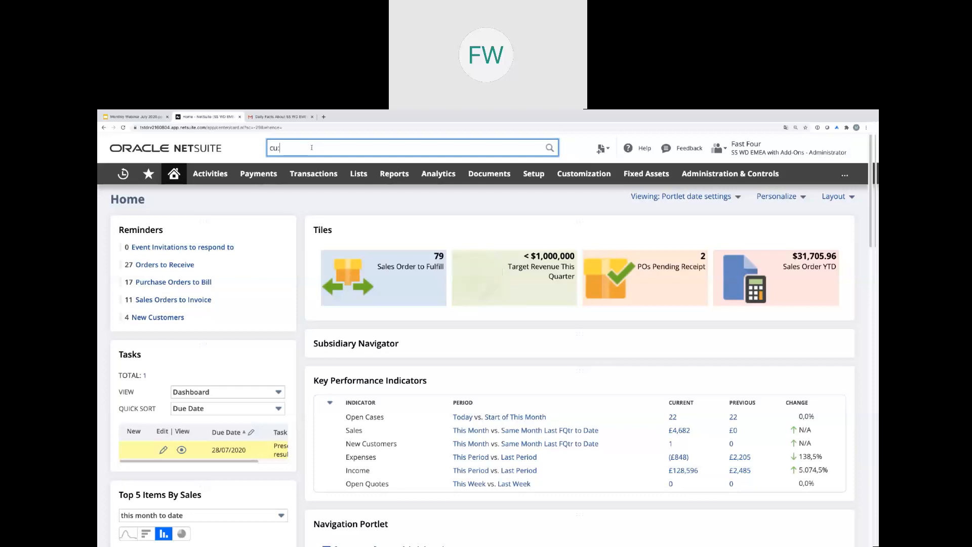
pyautogui.write('mar OR')
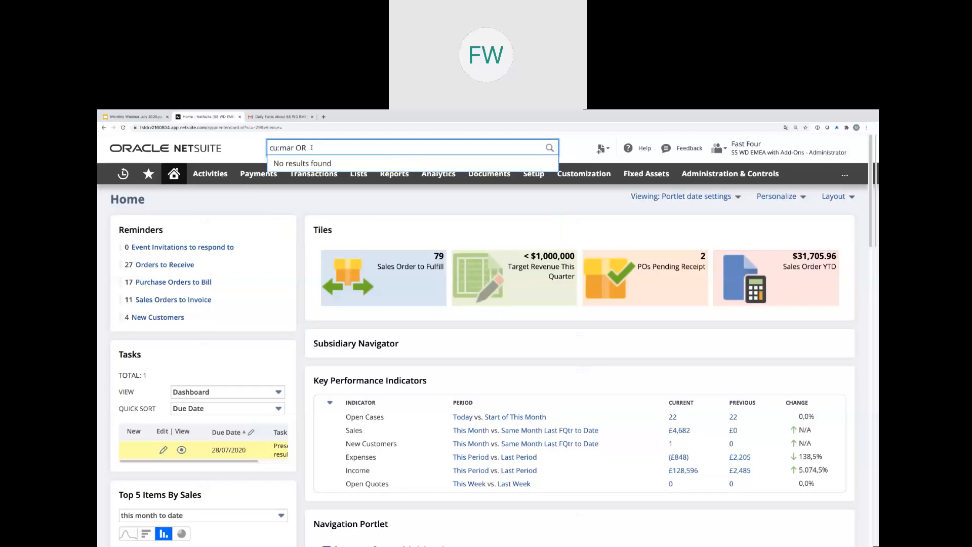
pyautogui.write('dow')
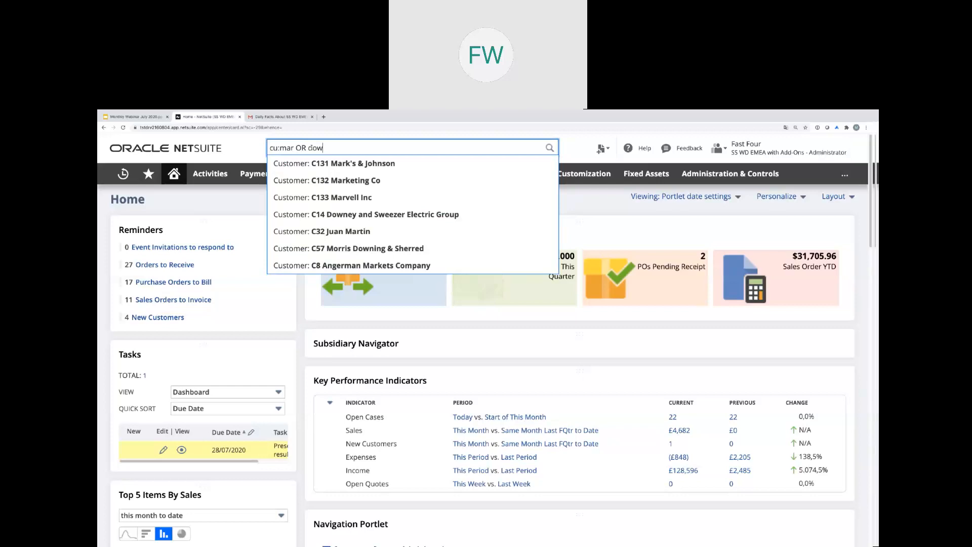
# Replace the customer OR query with ::mar and open its full global search results
pyautogui.moveTo(295, 147); pyautogui.dragTo(307, 148)
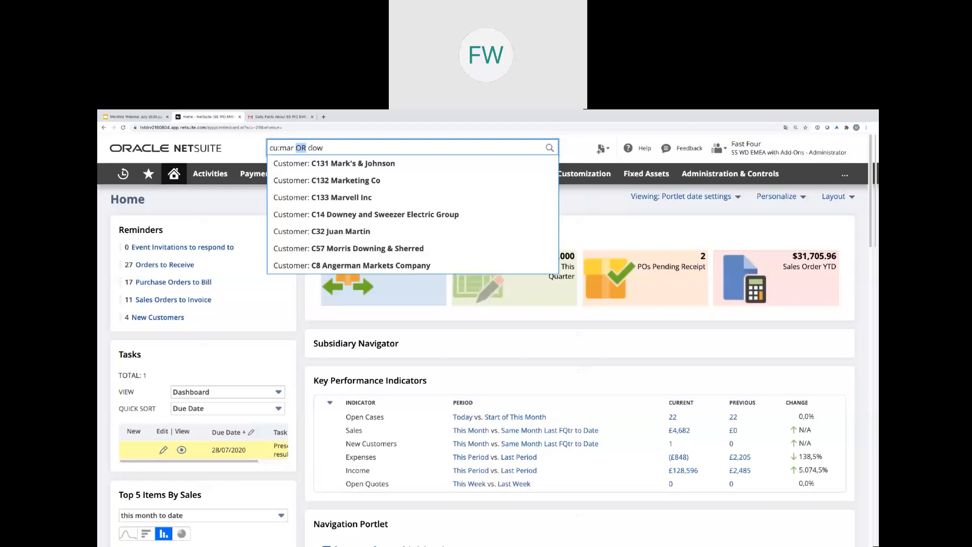
pyautogui.press('Left')
pyautogui.press('Left')
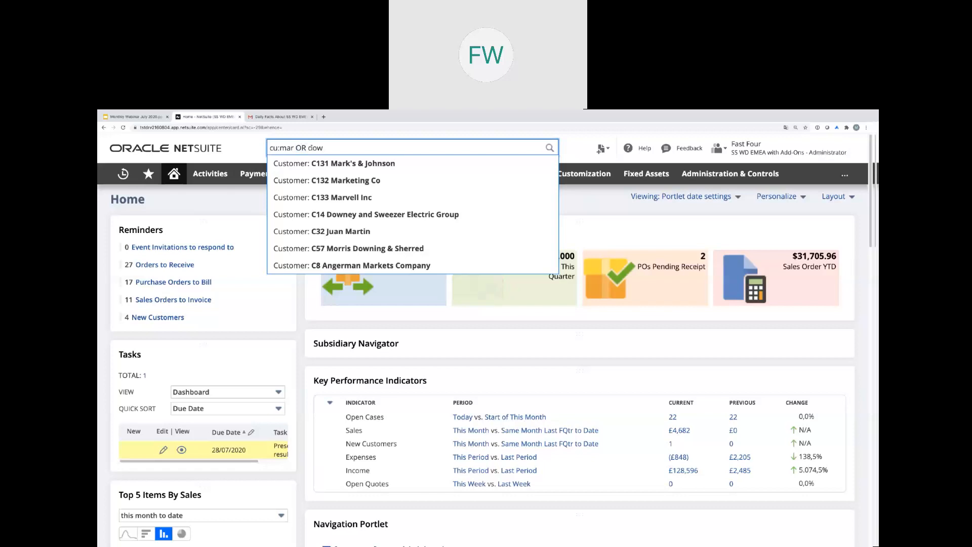
pyautogui.press('BackSpace')
pyautogui.press('BackSpace')
pyautogui.press('BackSpace')
pyautogui.press('BackSpace')
pyautogui.press('BackSpace')
pyautogui.press('BackSpace')
pyautogui.press('BackSpace')
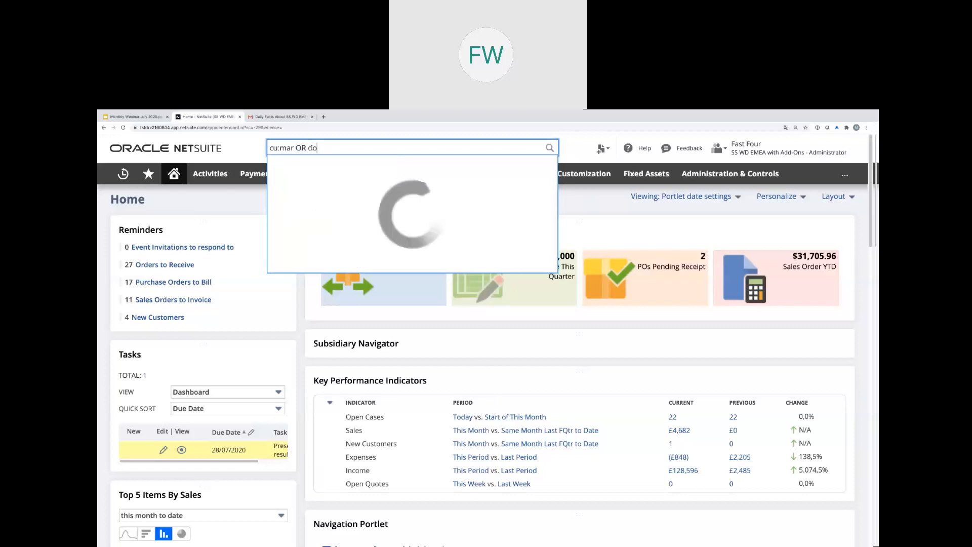
pyautogui.press('Return')
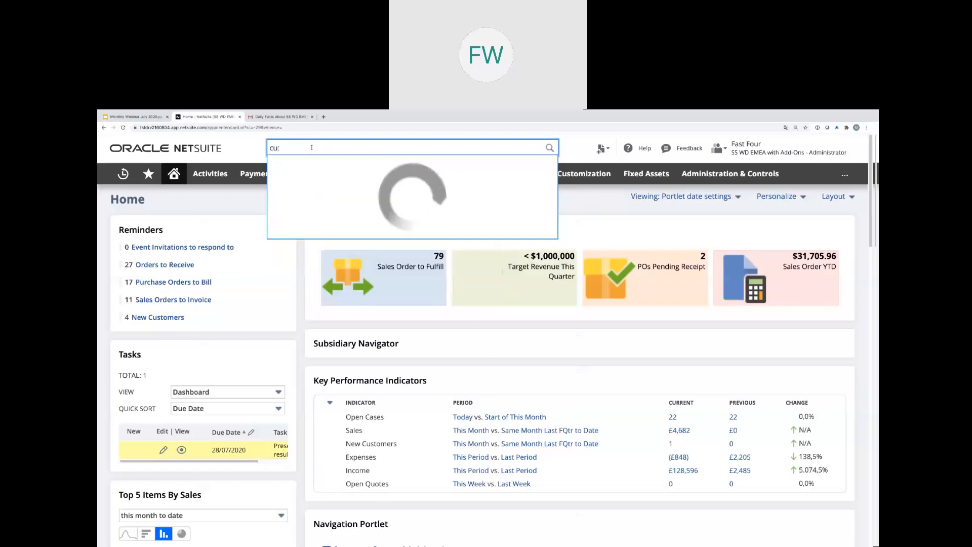
pyautogui.write('::mar')
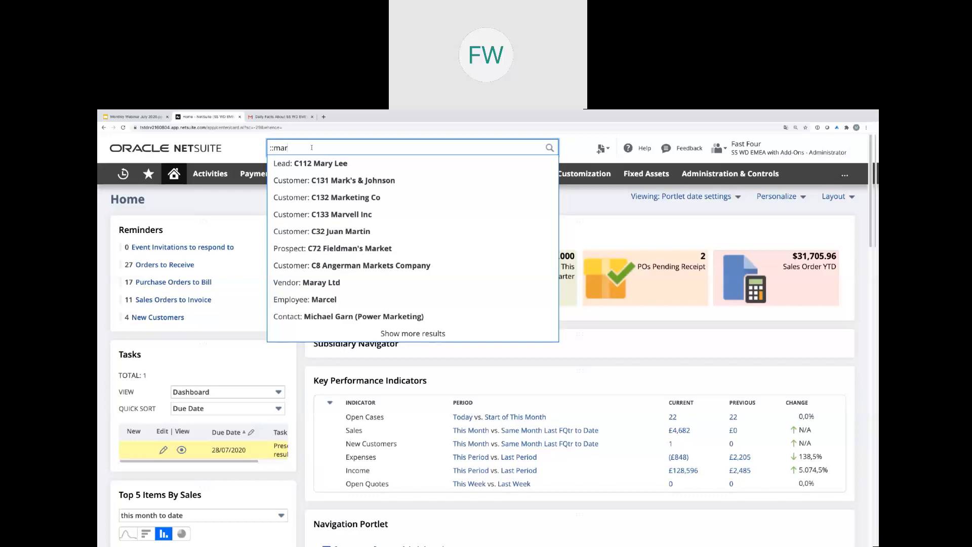
pyautogui.press('Return')
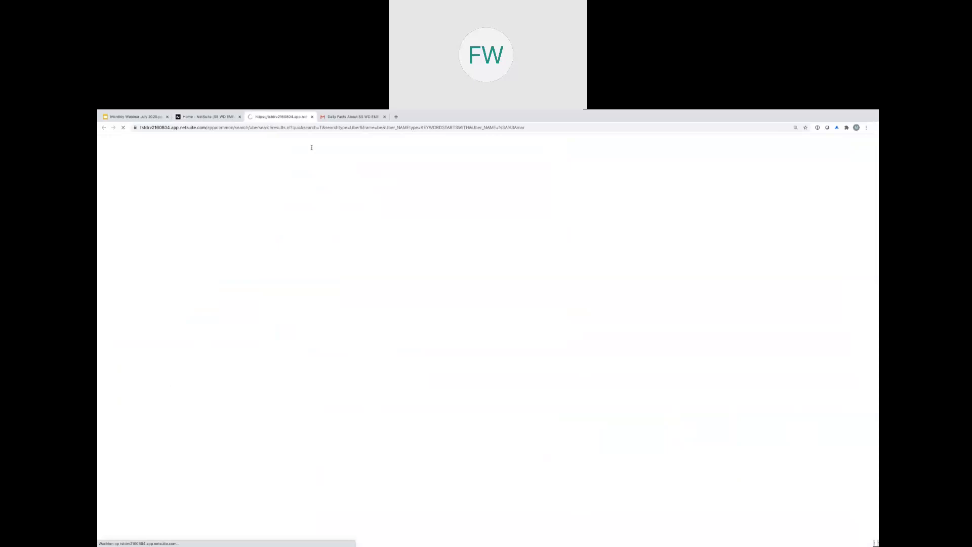
# Return from the global search results to the home dashboard and reload it
pyautogui.click(217, 117)
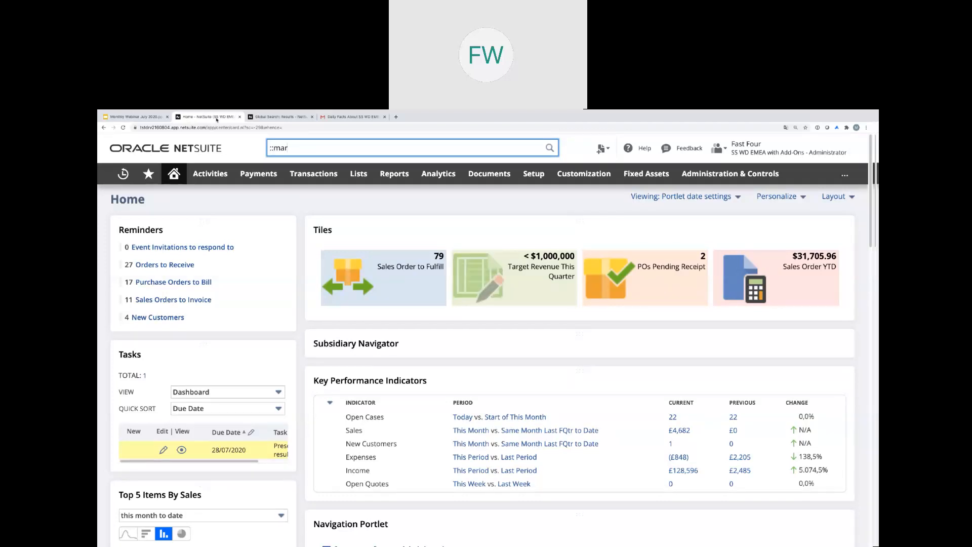
pyautogui.moveTo(174, 175)
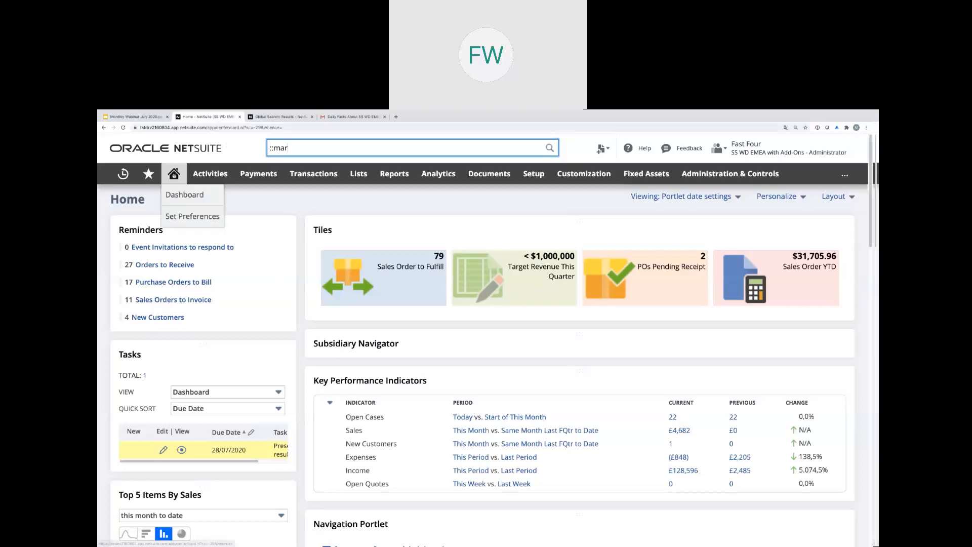
pyautogui.click(181, 196)
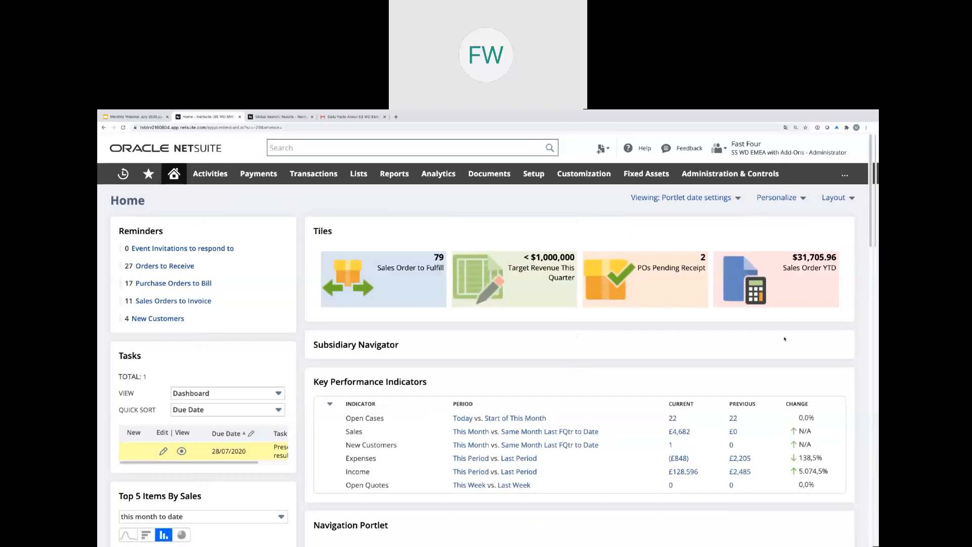
# Add the Quick Search portlet to the home dashboard and enter mar as its search term
pyautogui.click(803, 199)
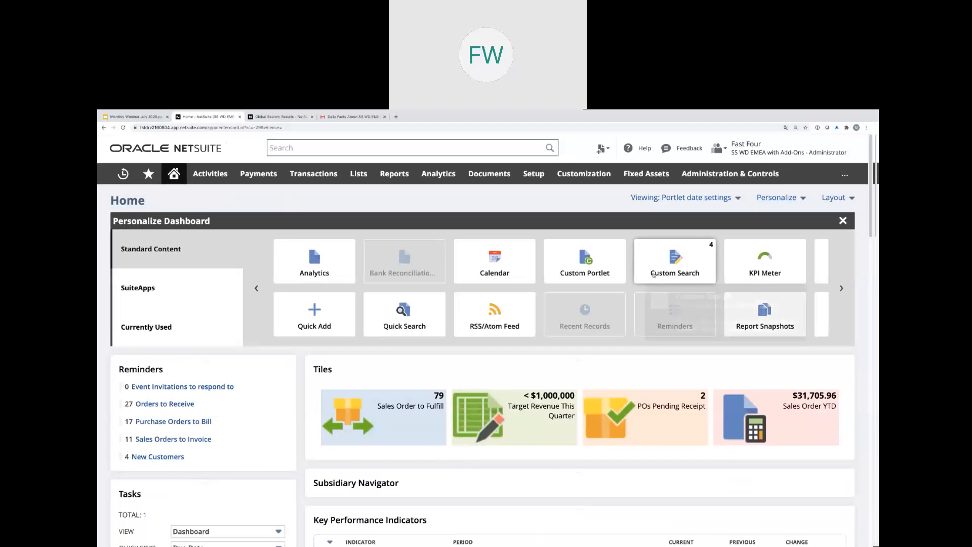
pyautogui.click(405, 311)
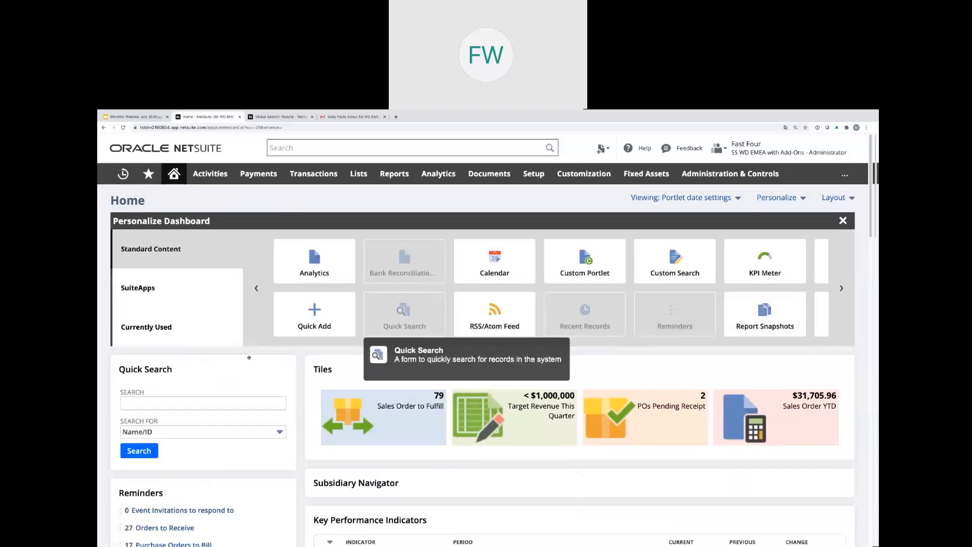
pyautogui.moveTo(249, 357); pyautogui.dragTo(236, 358)
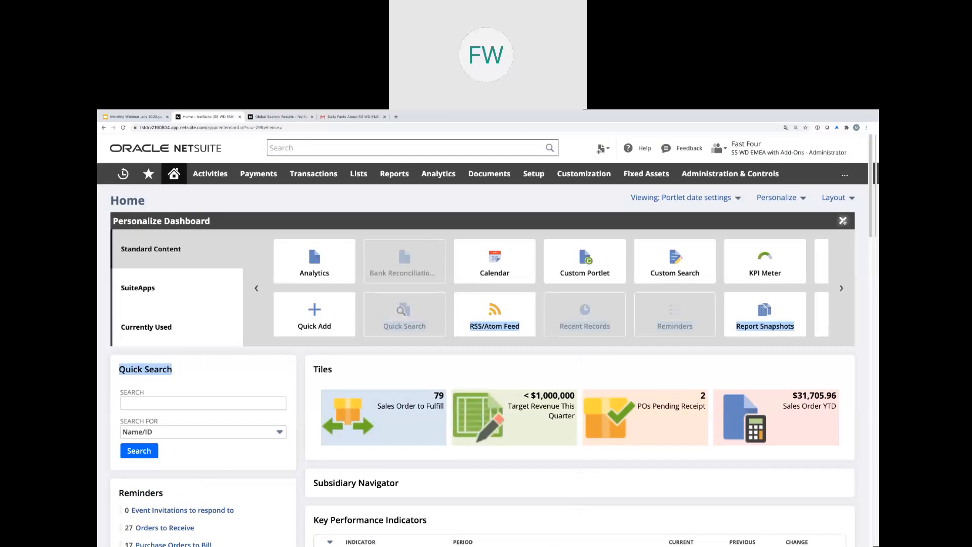
pyautogui.click(843, 221)
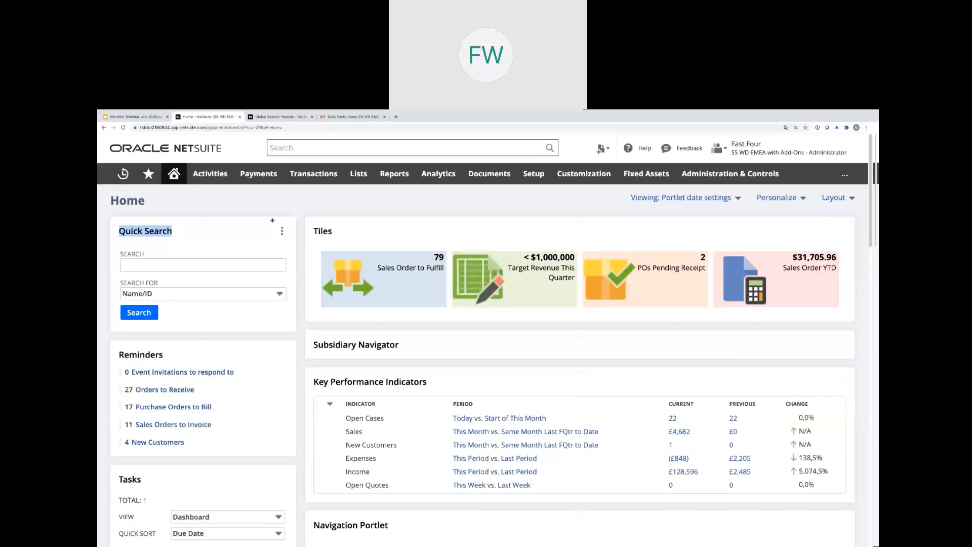
pyautogui.click(217, 266)
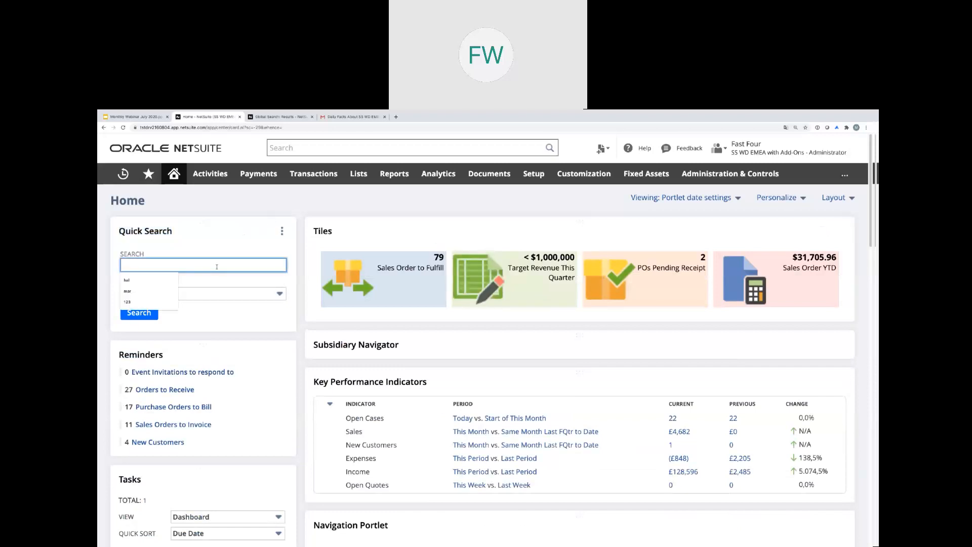
pyautogui.write('mar')
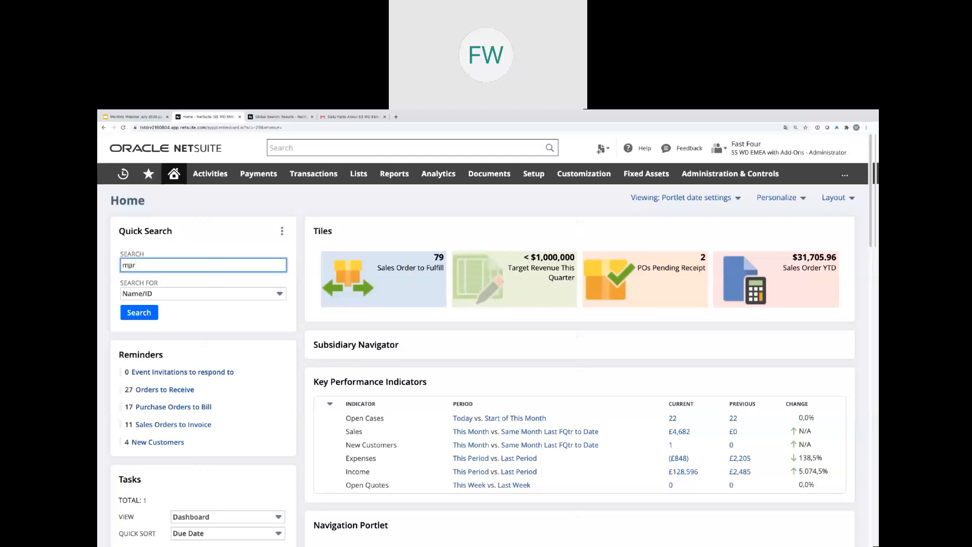
# Turn off Quick Search Uses Keywords in the analytics section of the user preferences and save
pyautogui.moveTo(171, 181)
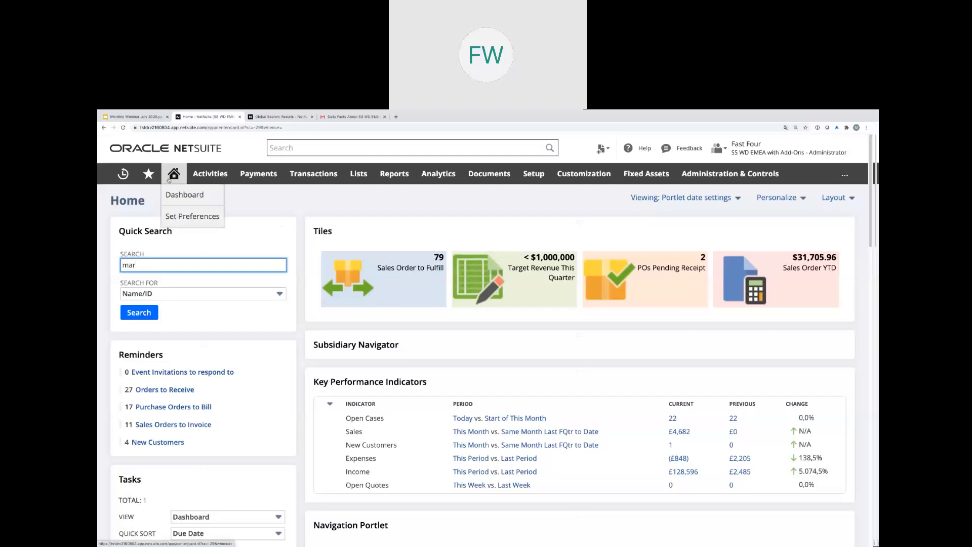
pyautogui.click(178, 216)
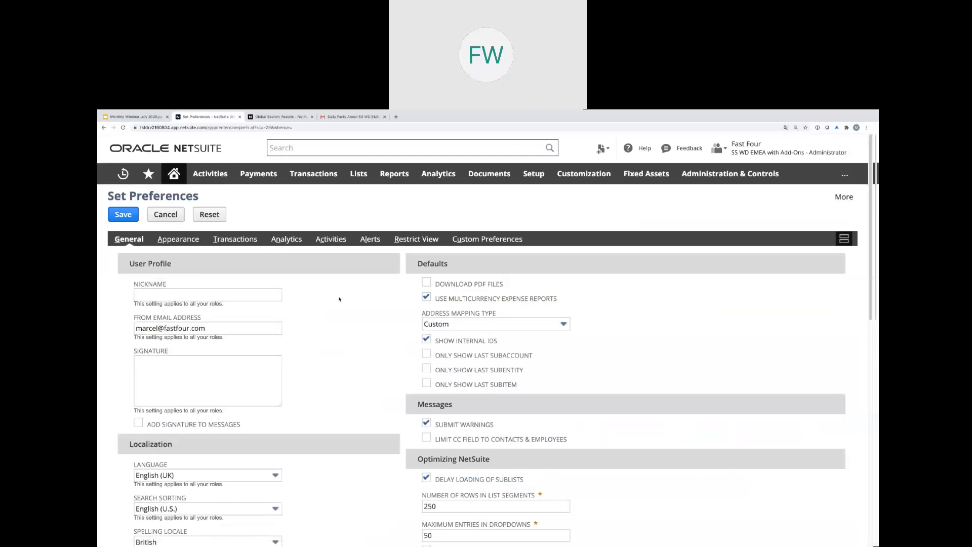
pyautogui.click(288, 240)
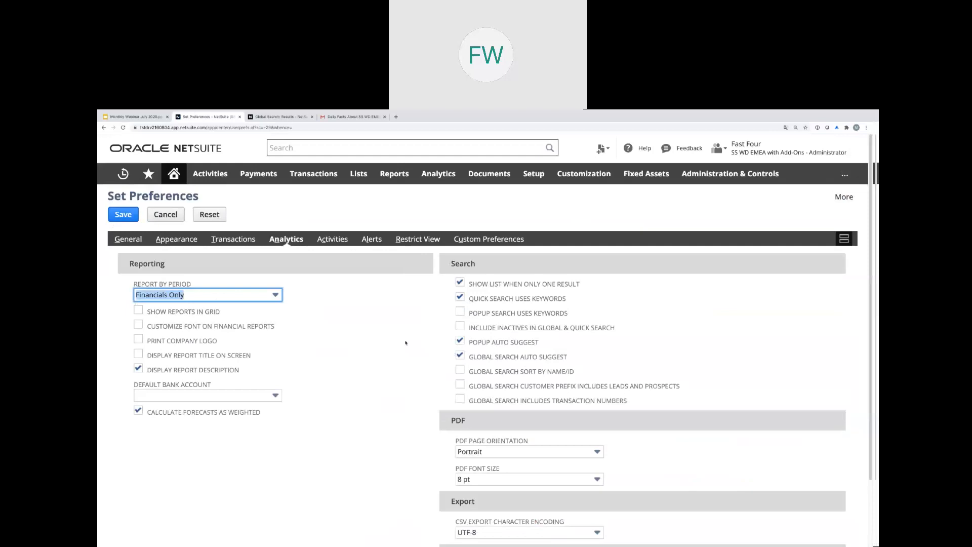
pyautogui.click(460, 297)
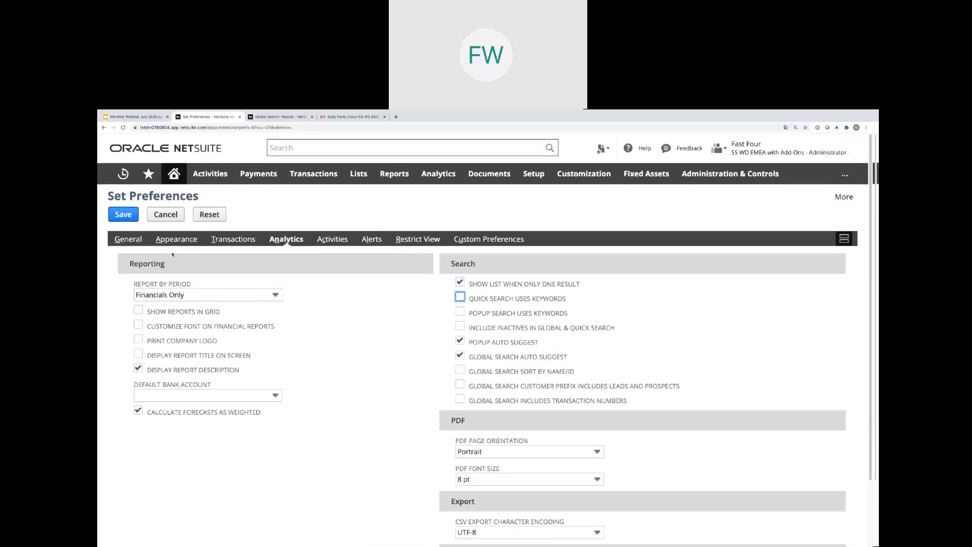
pyautogui.click(122, 215)
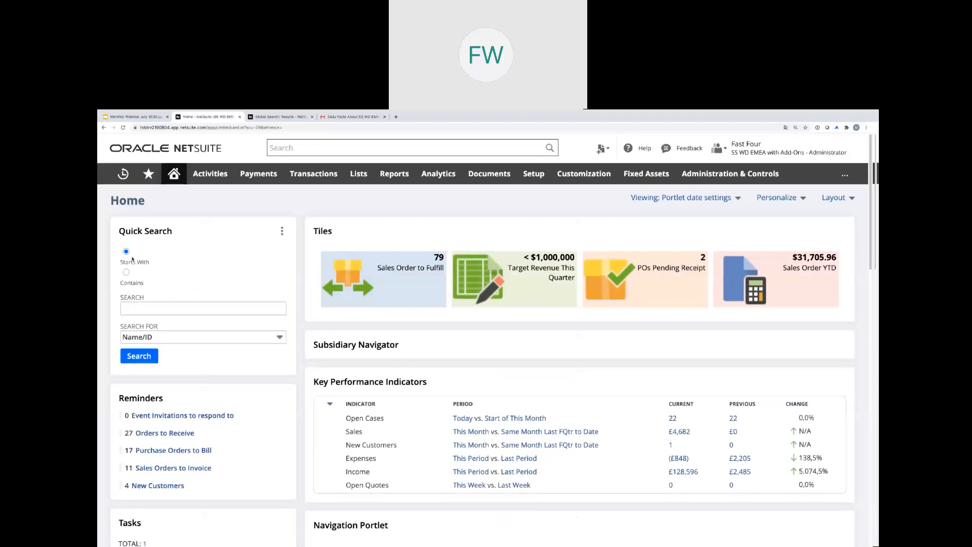
# Run a Starts With quick search for mar across Name/ID
pyautogui.click(127, 272)
pyautogui.click(126, 252)
pyautogui.click(155, 304)
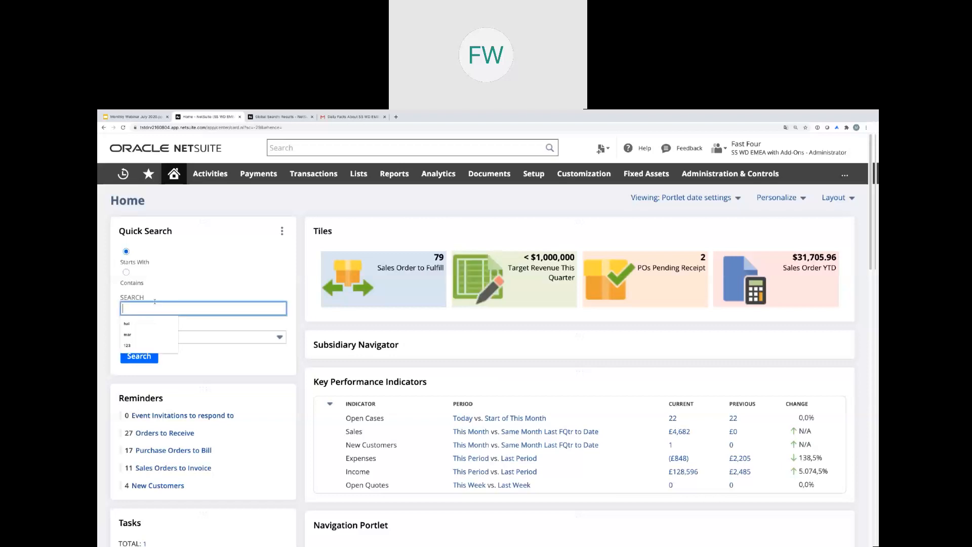
pyautogui.write('mar')
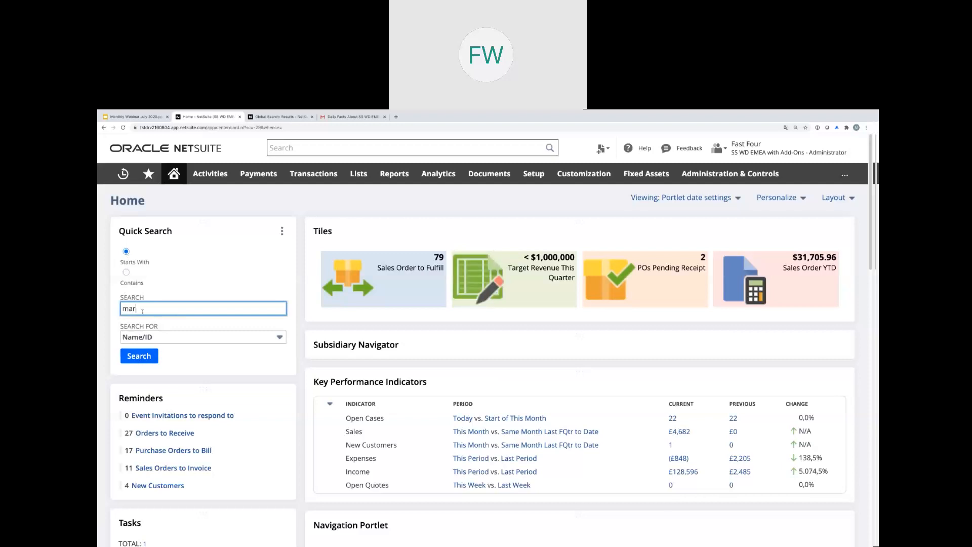
pyautogui.click(140, 356)
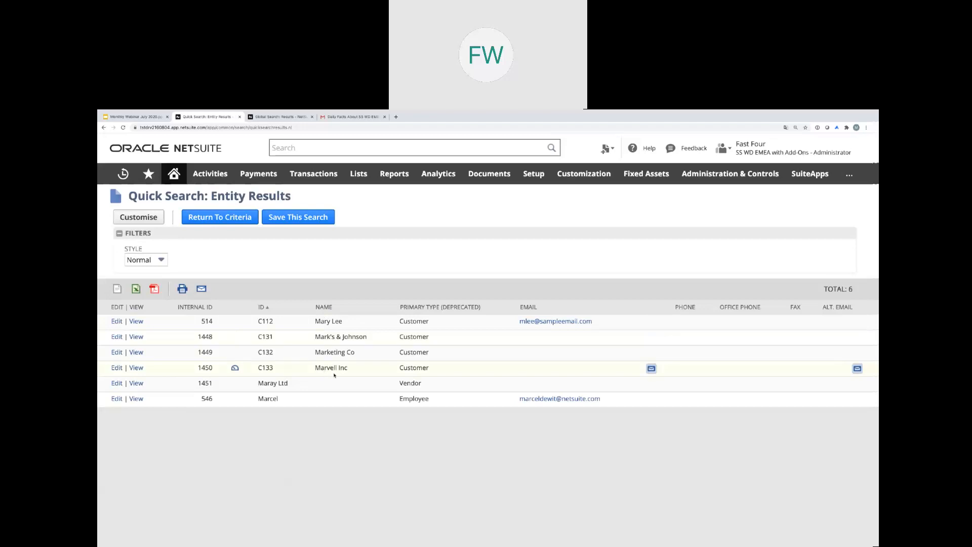
# Return to the home dashboard and run a Starts With quick search for mar limited to Customer records
pyautogui.click(174, 173)
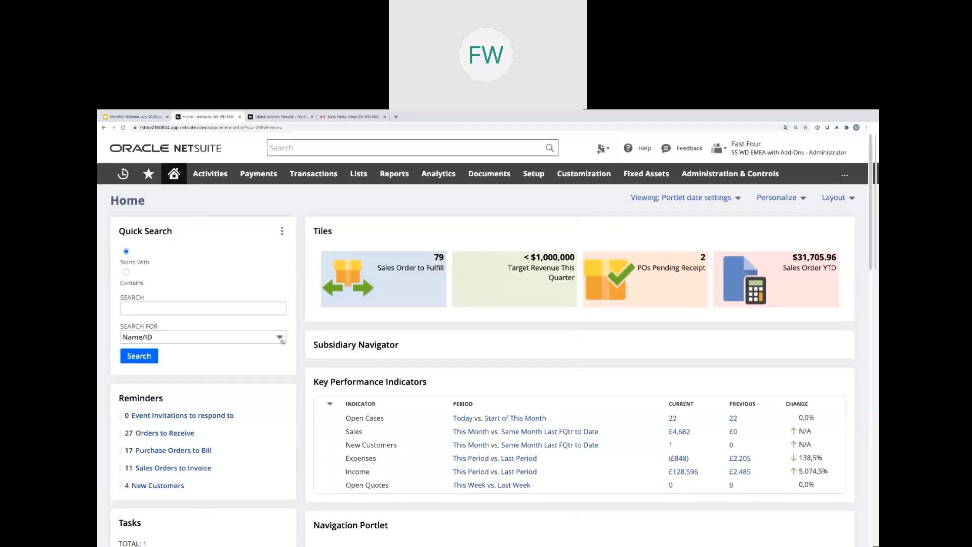
pyautogui.click(207, 310)
pyautogui.write('mar')
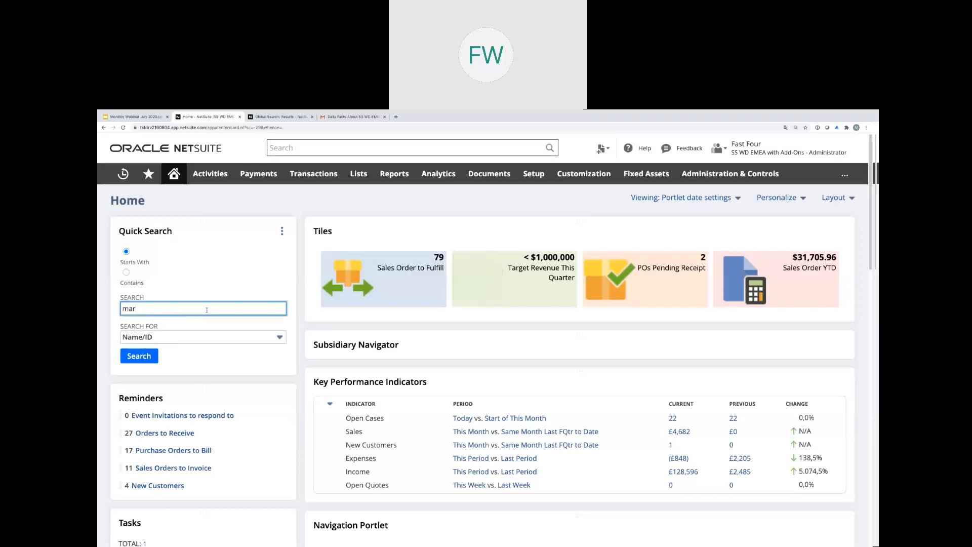
pyautogui.click(281, 338)
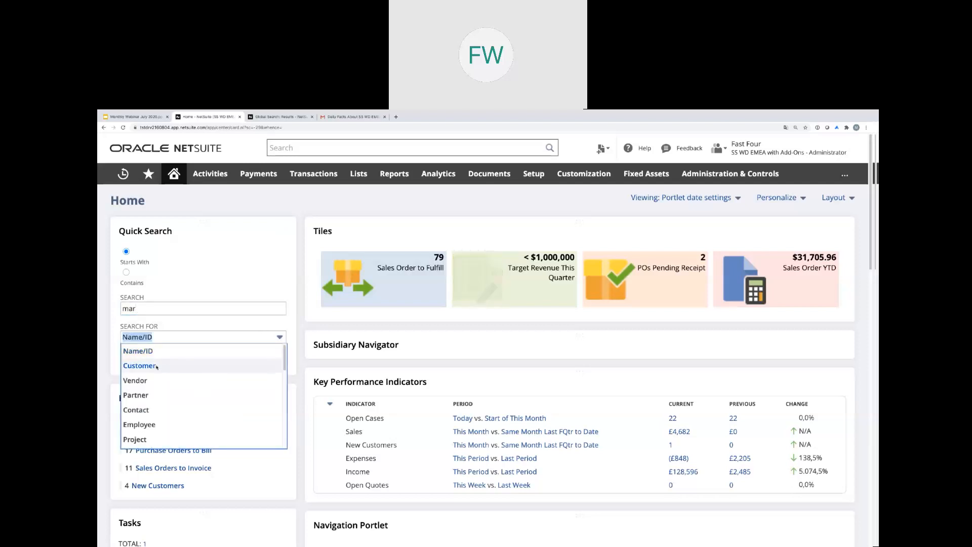
pyautogui.click(140, 366)
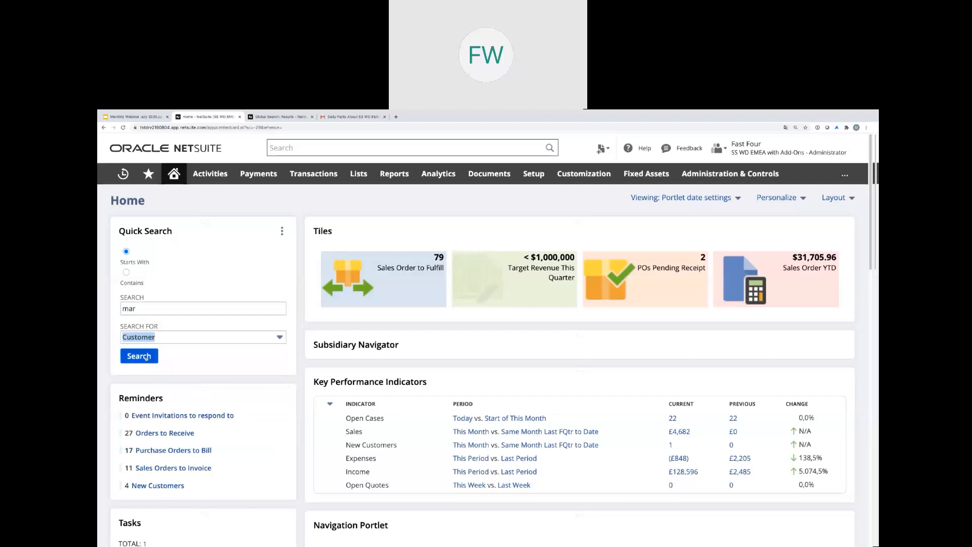
pyautogui.click(145, 357)
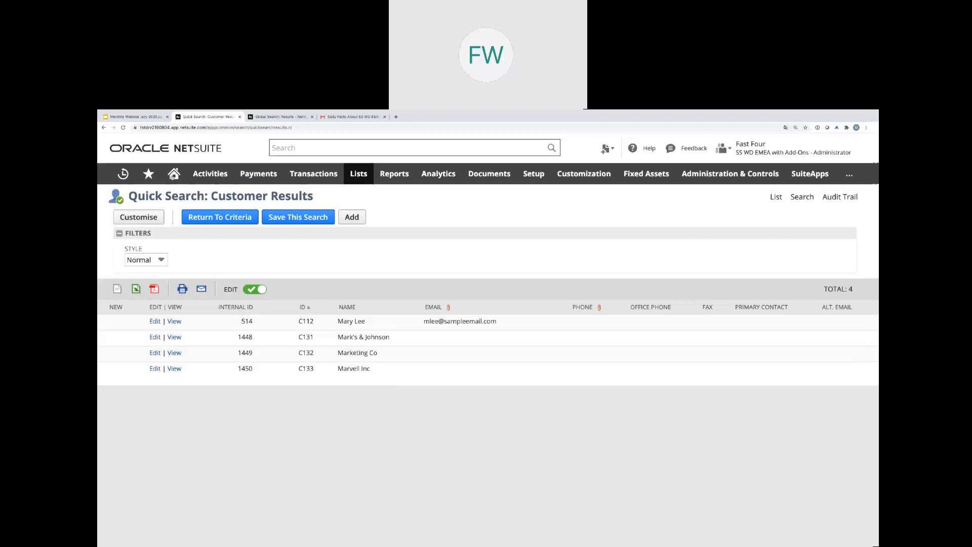
# Return to the home dashboard, setting Quick Search to Contains with 1234 as the search term
pyautogui.click(174, 174)
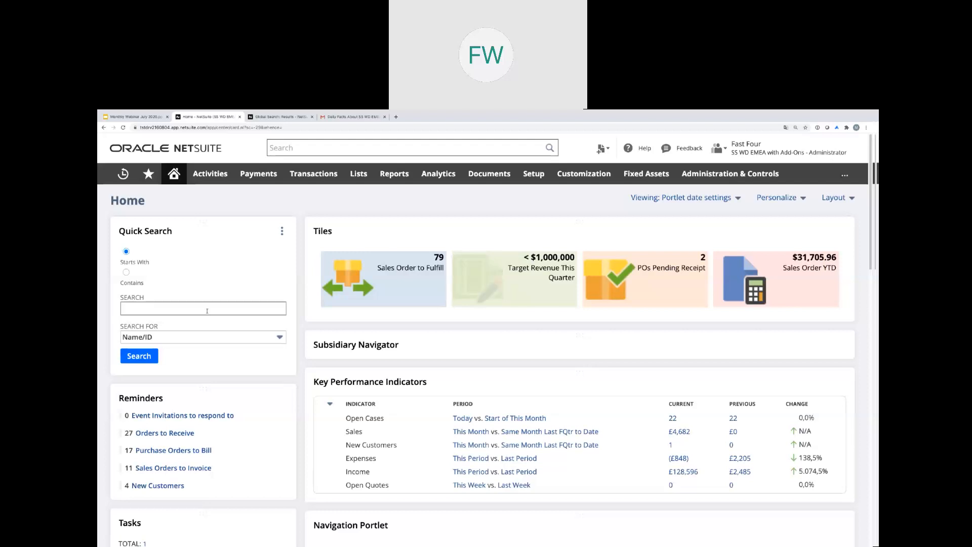
pyautogui.click(126, 272)
pyautogui.click(145, 307)
pyautogui.write('1234')
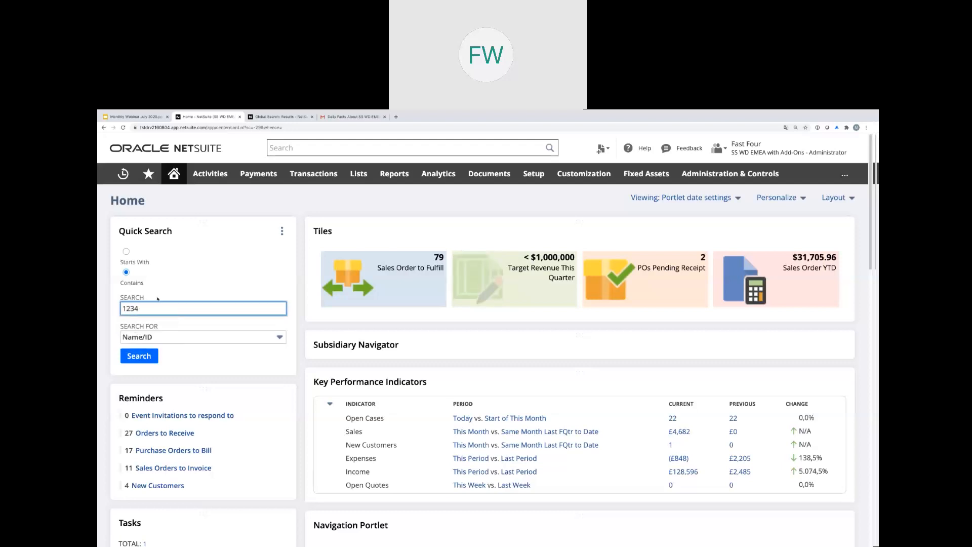
# Look through the record types and number fields that Quick Search can search for
pyautogui.click(280, 338)
pyautogui.scroll(-10, 229, 399)
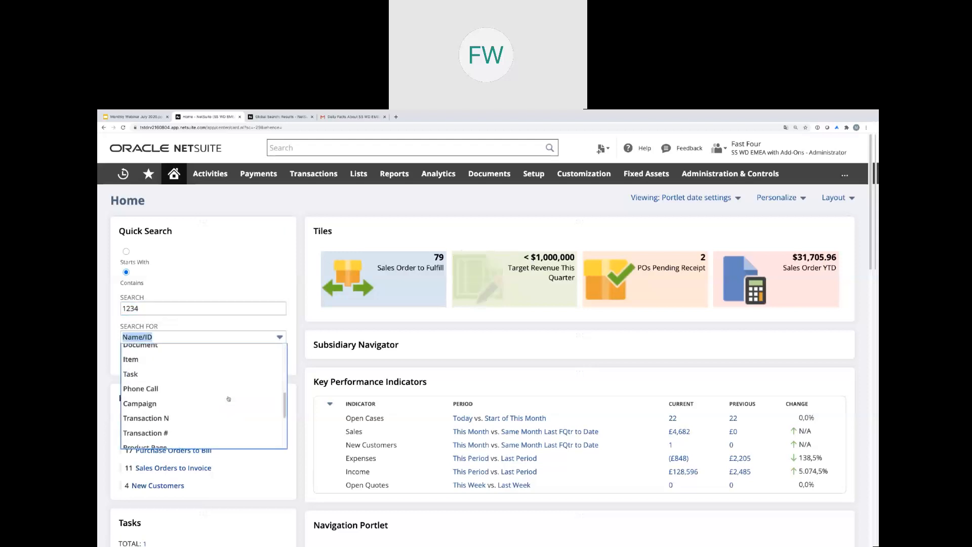
pyautogui.scroll(-1, 228, 399)
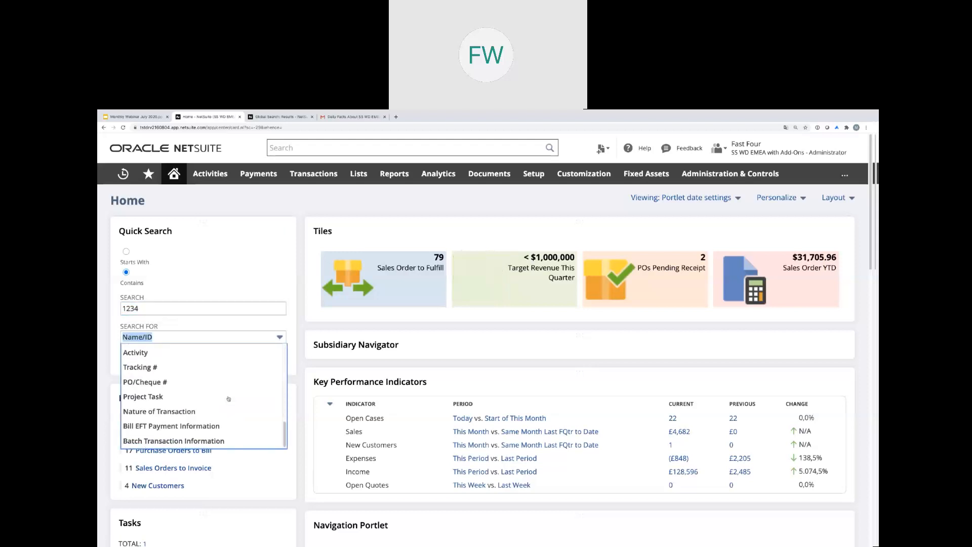
pyautogui.scroll(1, 228, 399)
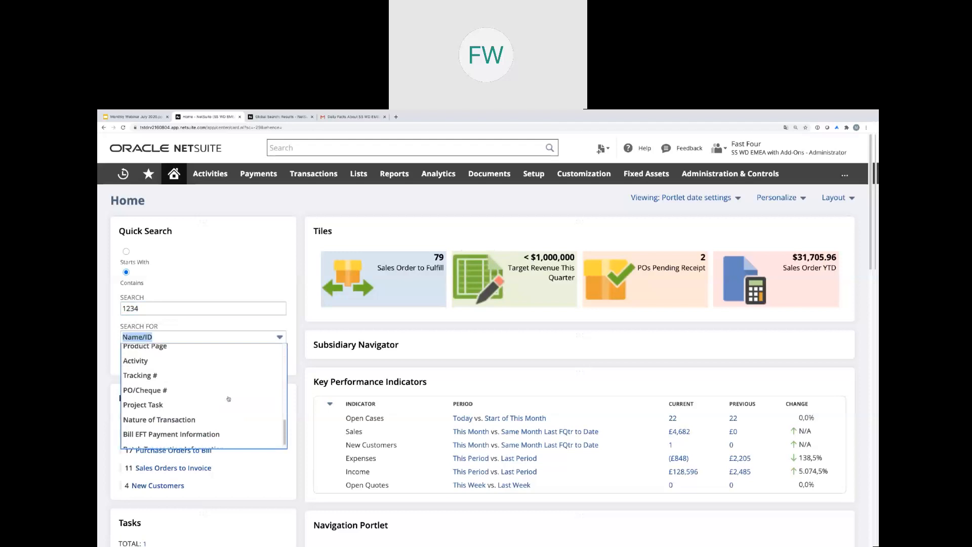
pyautogui.scroll(-1, 228, 399)
pyautogui.scroll(6, 228, 399)
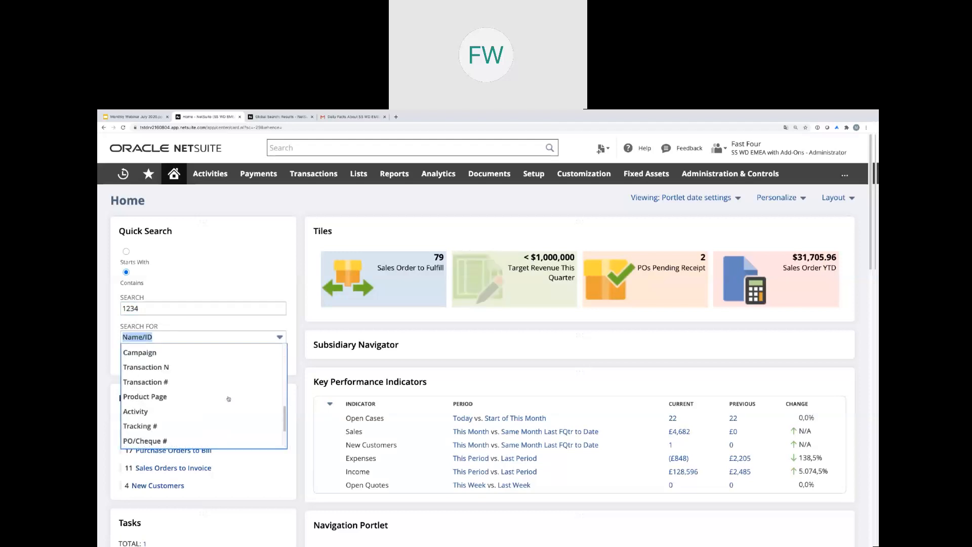
pyautogui.scroll(5, 228, 399)
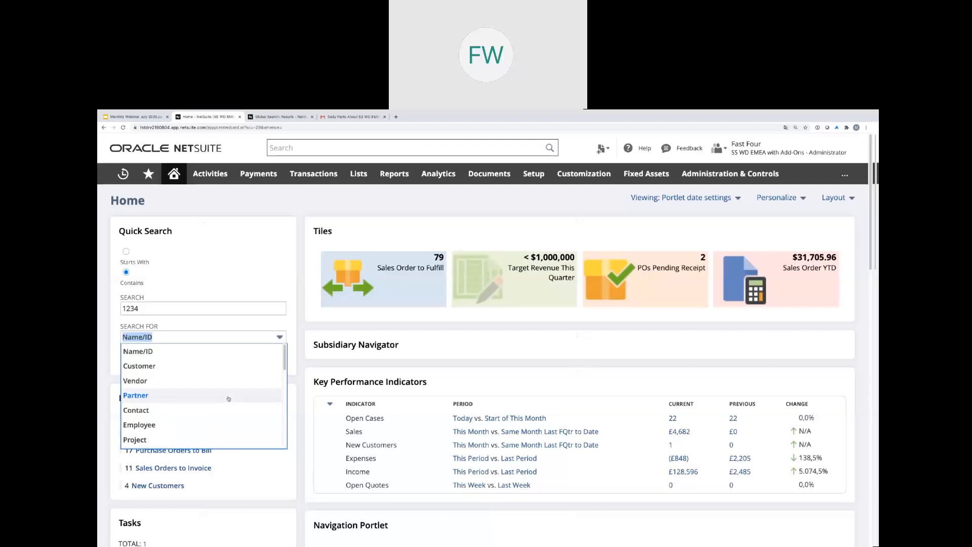
# Run the Contains quick search for 1234 on the Postal Code field
pyautogui.click(185, 297)
pyautogui.click(194, 338)
pyautogui.scroll(-1, 205, 398)
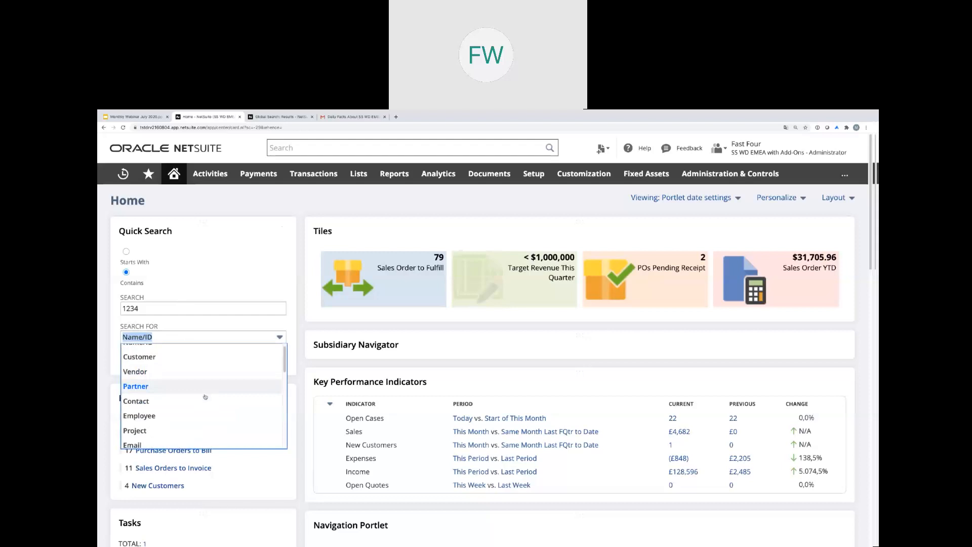
pyautogui.scroll(-2, 212, 398)
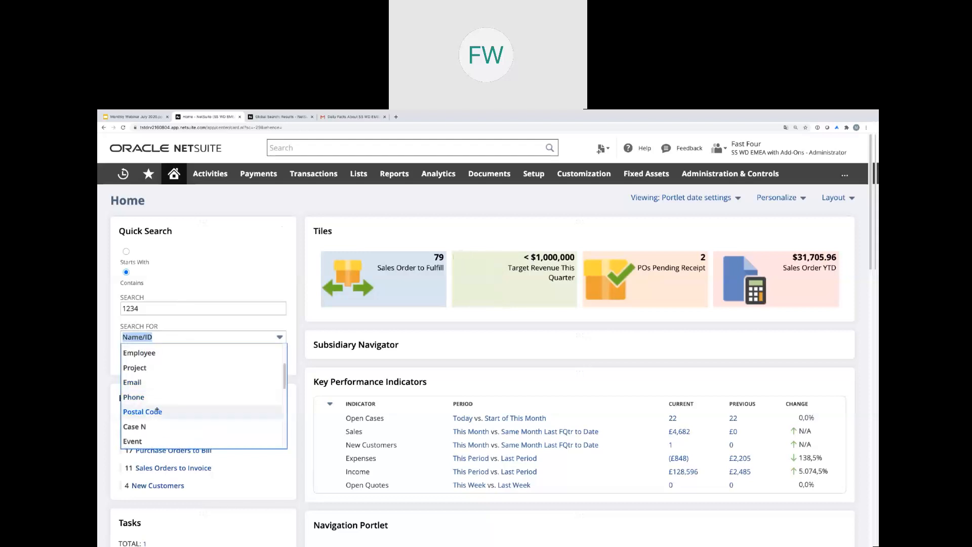
pyautogui.click(157, 411)
pyautogui.click(151, 361)
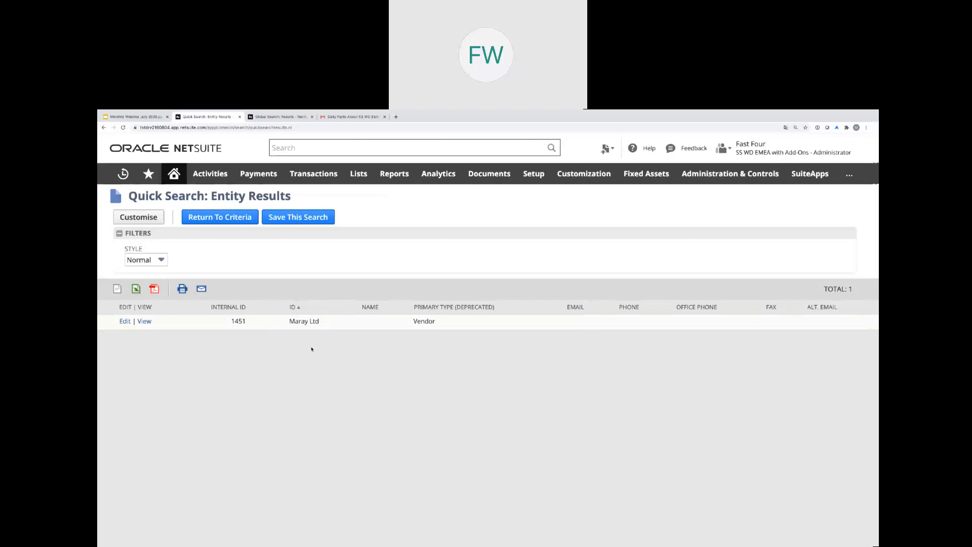
# Return to the home dashboard and set Quick Search to Contains with PO2020 as the search term
pyautogui.moveTo(174, 174)
pyautogui.click(179, 195)
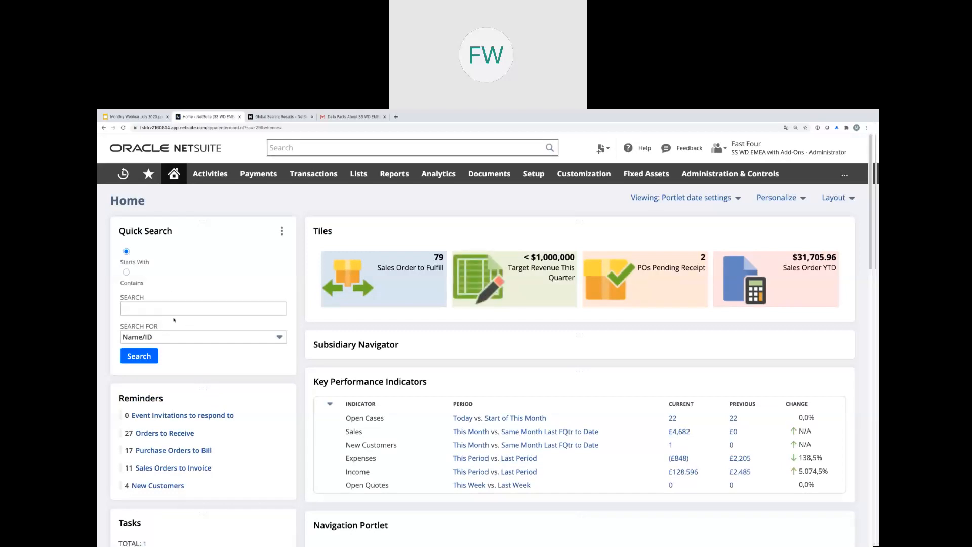
pyautogui.click(126, 272)
pyautogui.click(130, 309)
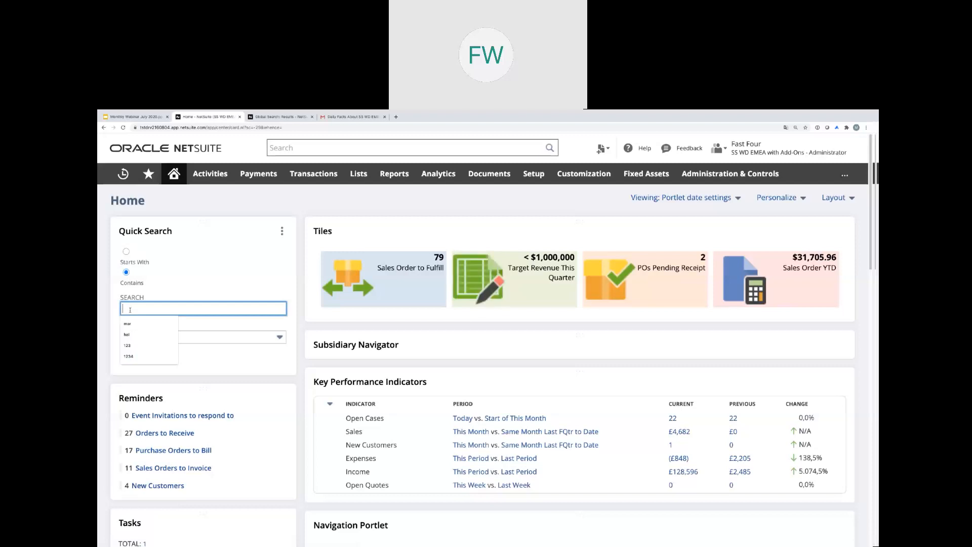
pyautogui.write('PO')
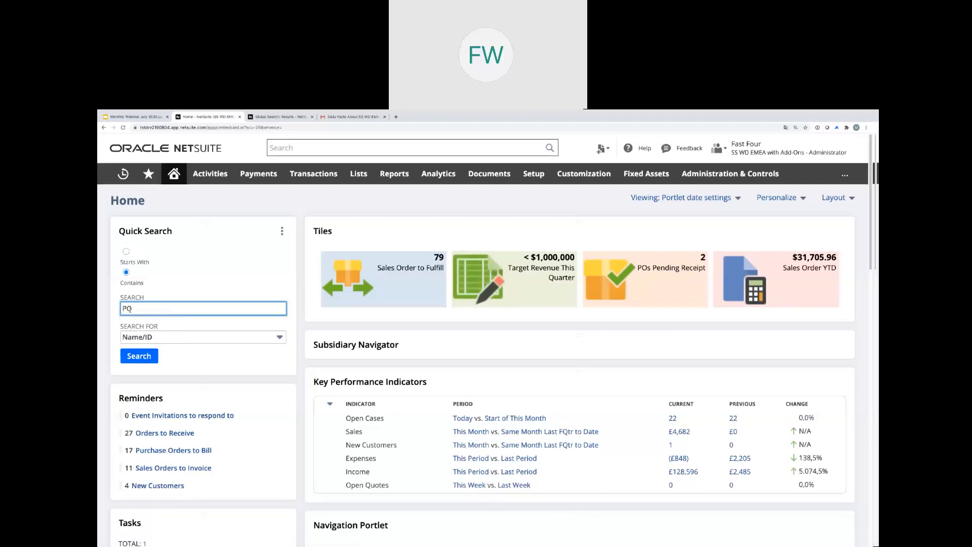
pyautogui.write('2020')
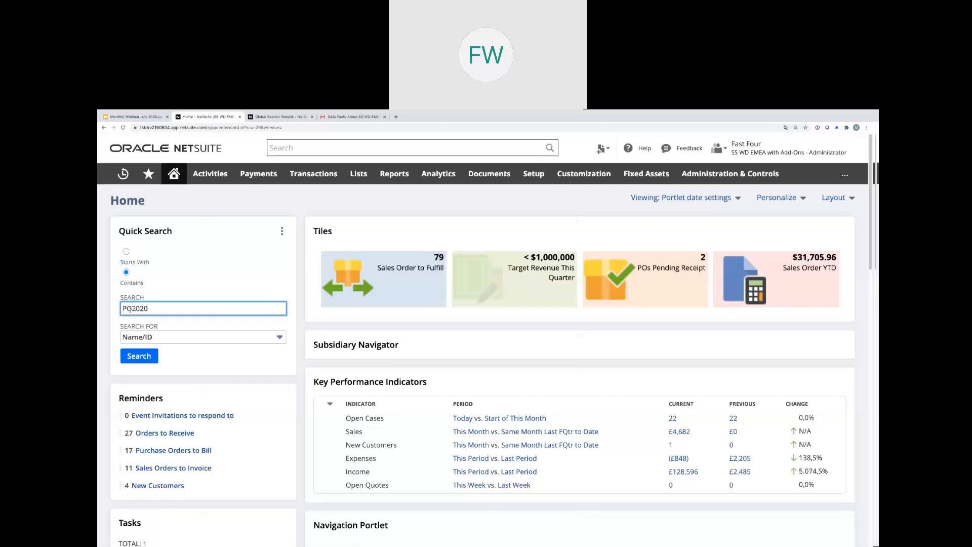
# Set the quick search to look in PO/Cheque # and run it
pyautogui.click(202, 337)
pyautogui.scroll(-2, 175, 387)
pyautogui.scroll(-5, 176, 387)
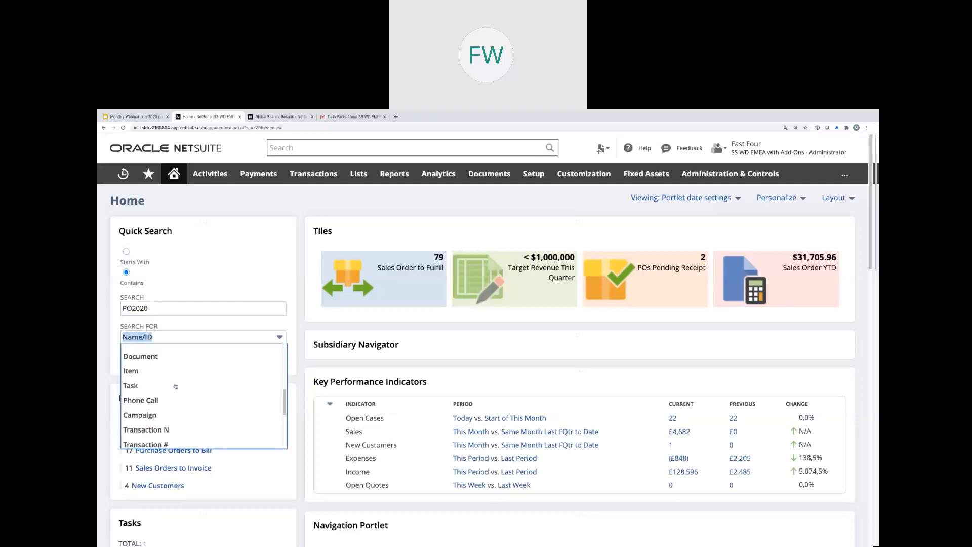
pyautogui.scroll(-4, 176, 387)
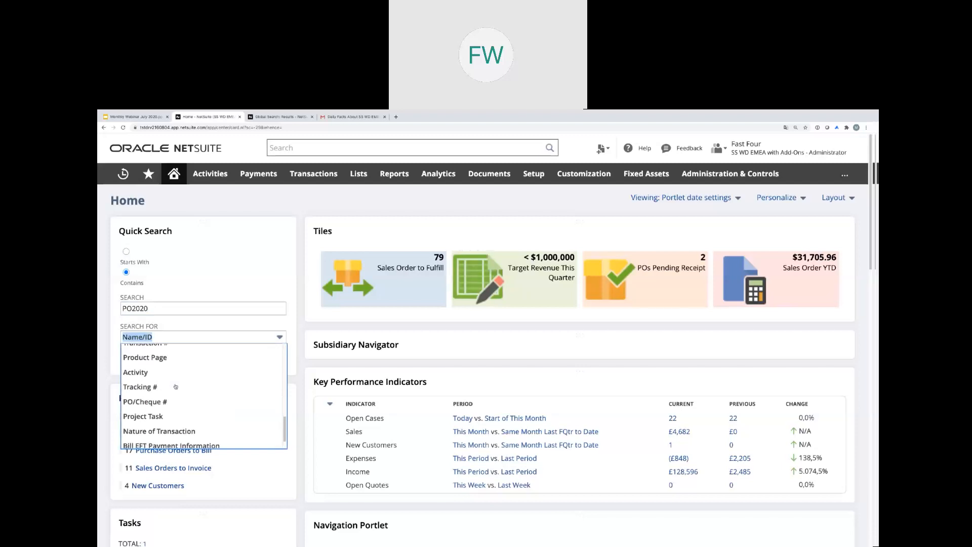
pyautogui.click(143, 400)
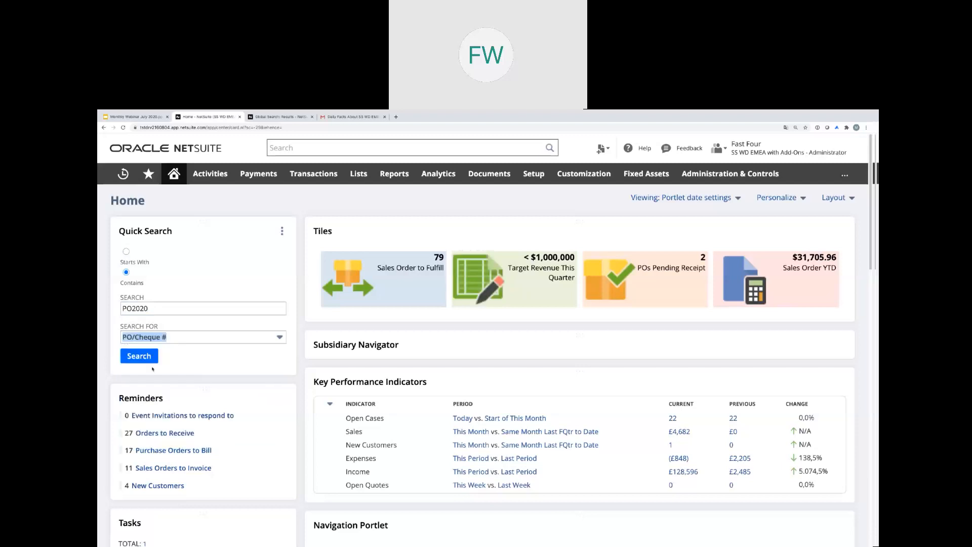
pyautogui.click(139, 356)
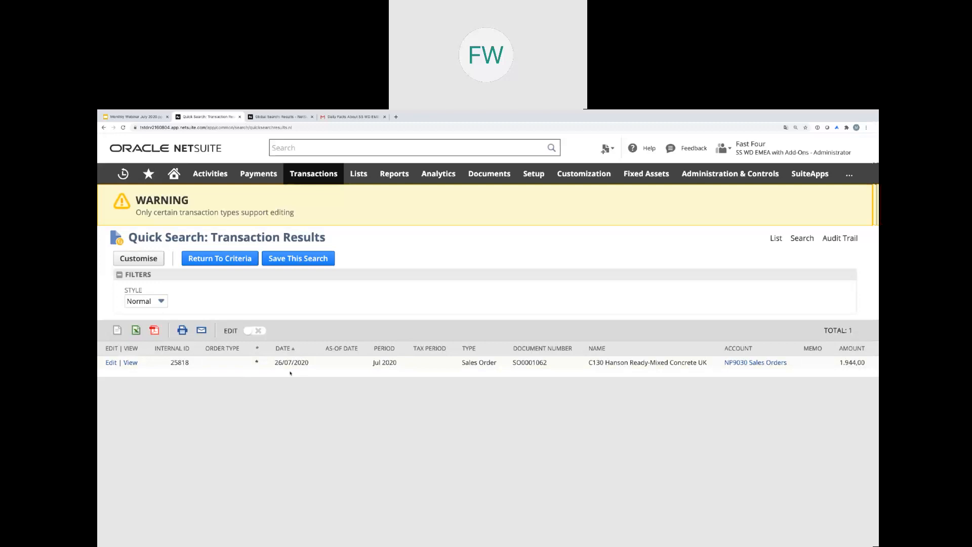
# Return to the home dashboard and set Quick Search to Contains with 123 as the search term
pyautogui.moveTo(174, 175)
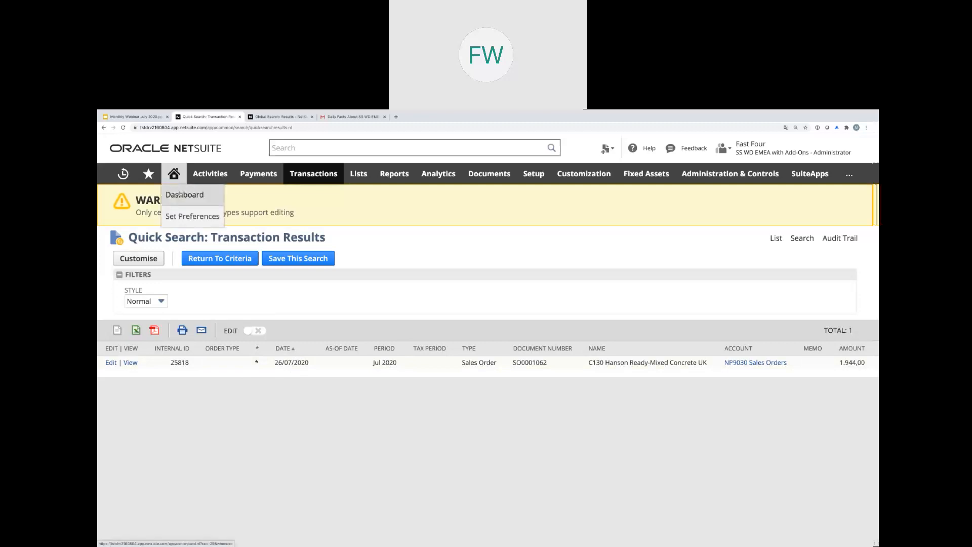
pyautogui.click(180, 194)
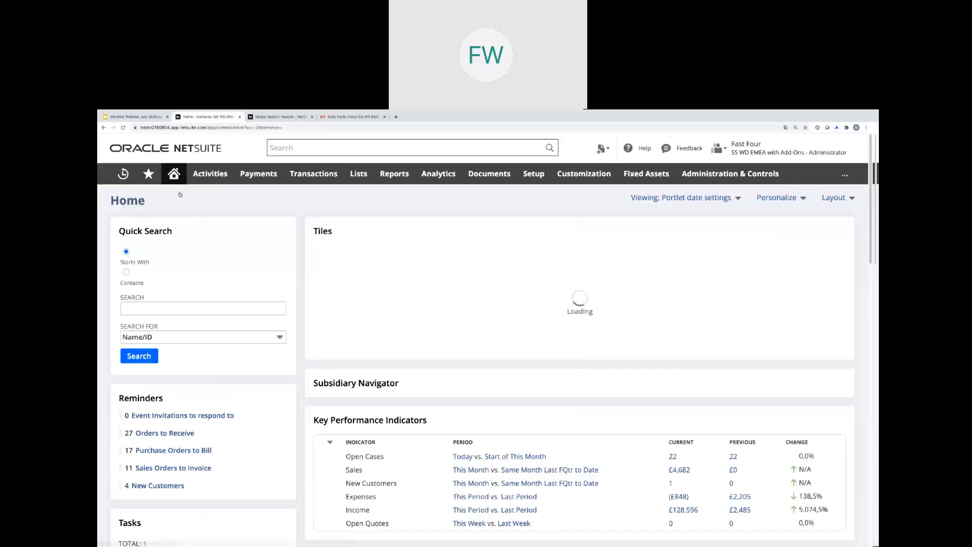
pyautogui.click(126, 272)
pyautogui.click(140, 305)
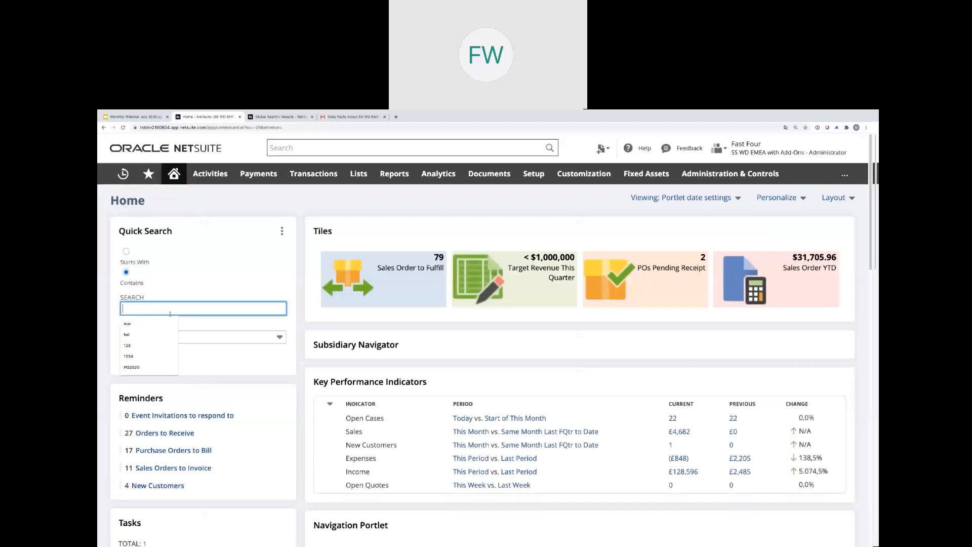
pyautogui.write('123')
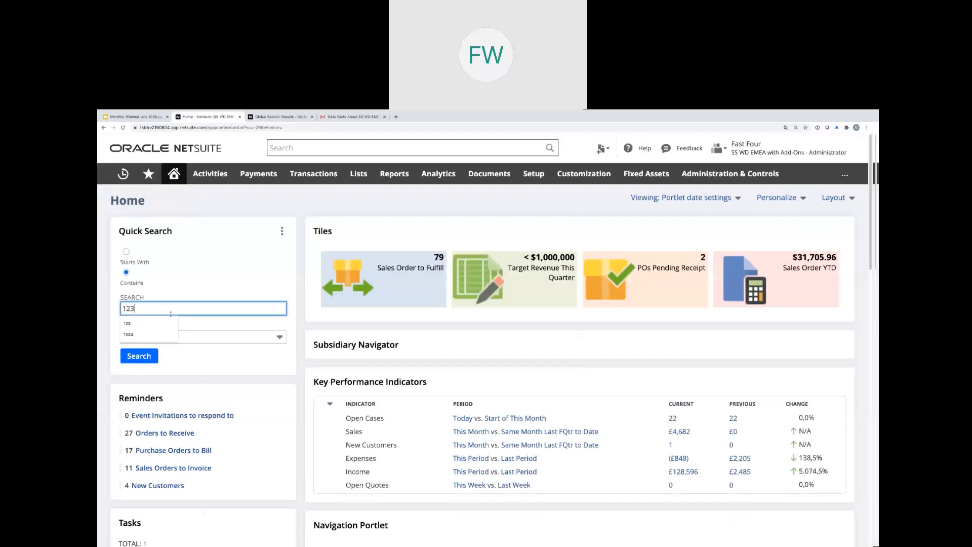
pyautogui.click(221, 328)
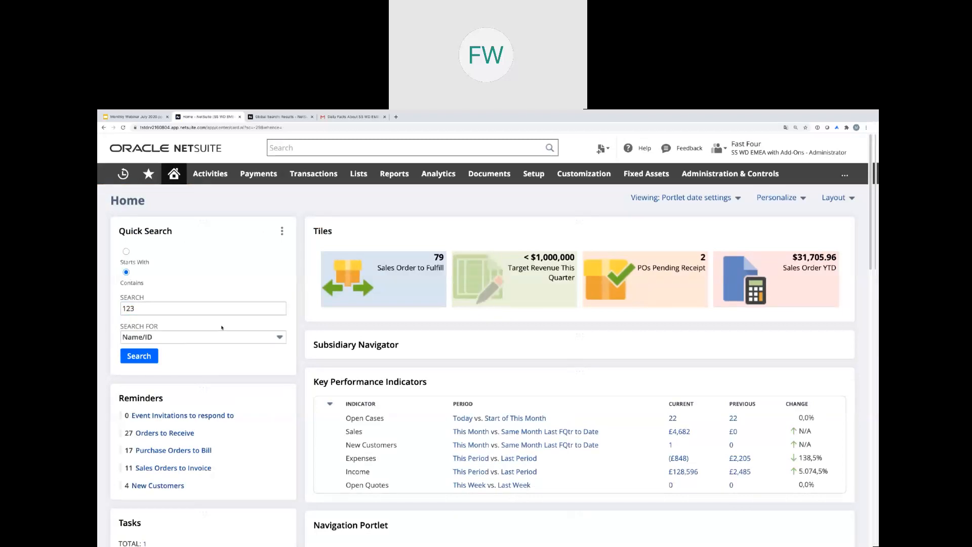
# Run the quick search against Document records and view the Volvo FL611 - 12345 file
pyautogui.click(279, 339)
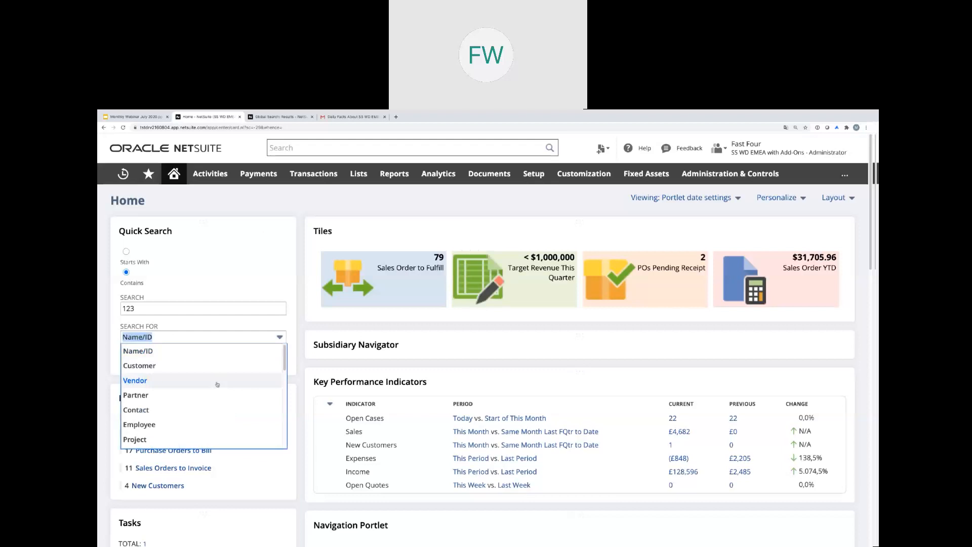
pyautogui.scroll(-3, 217, 384)
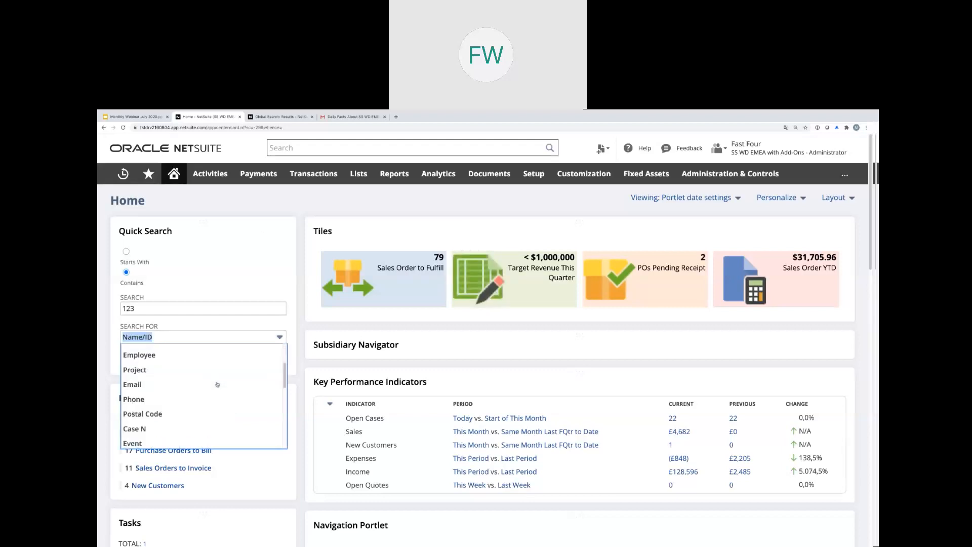
pyautogui.scroll(-2, 218, 384)
pyautogui.click(261, 402)
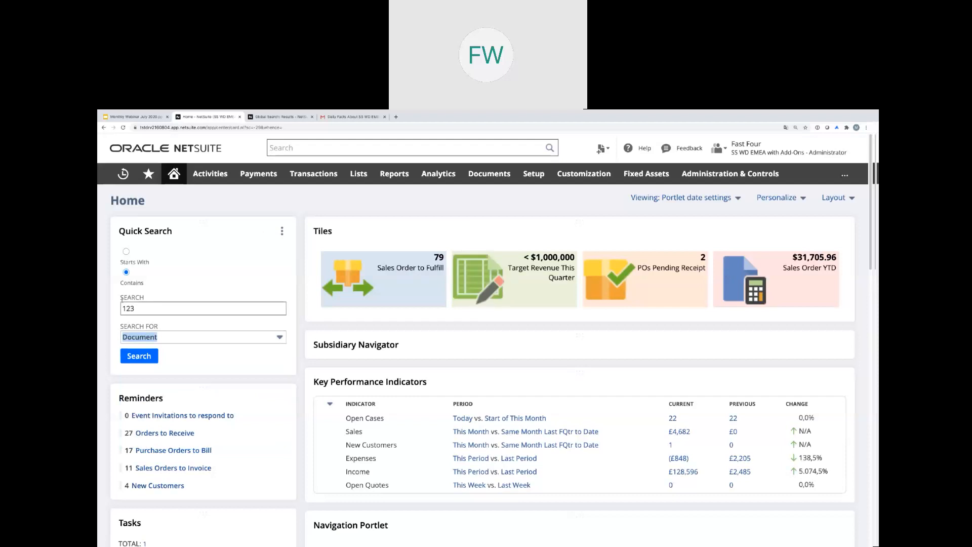
pyautogui.click(139, 356)
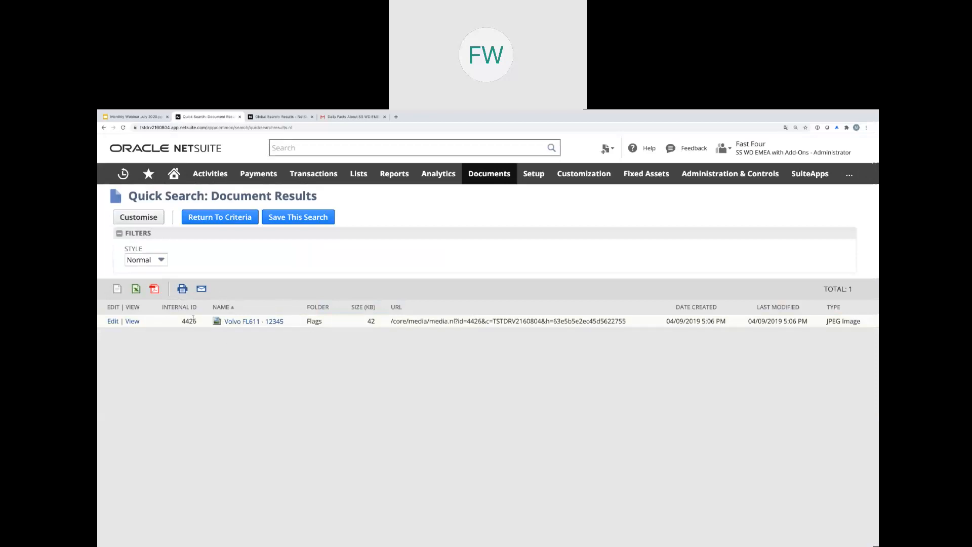
pyautogui.click(132, 322)
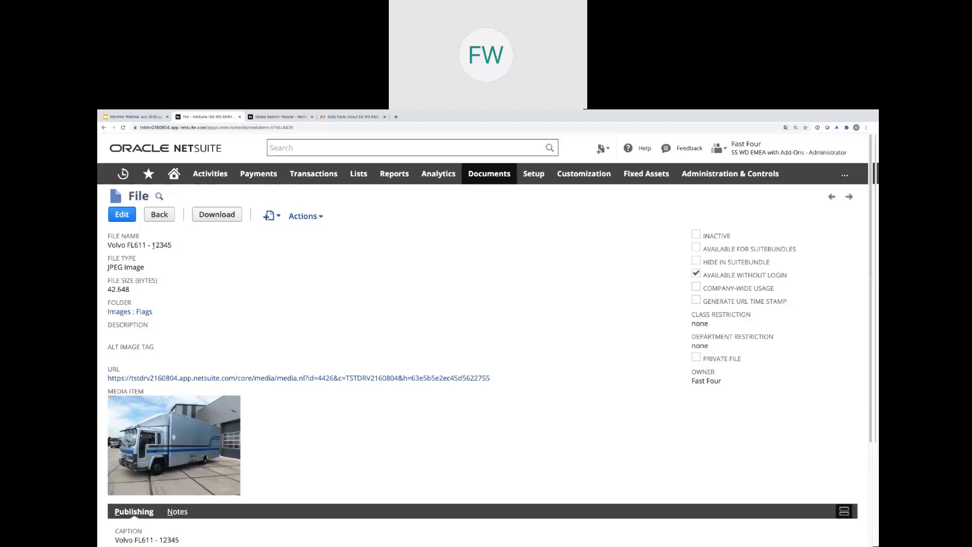
# Return to the home dashboard and start a new sales order
pyautogui.moveTo(172, 178)
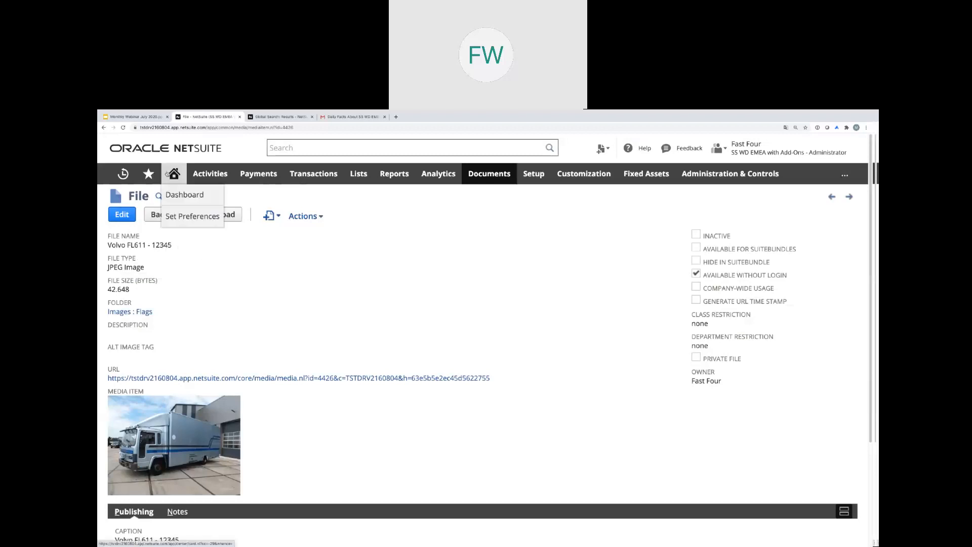
pyautogui.click(181, 195)
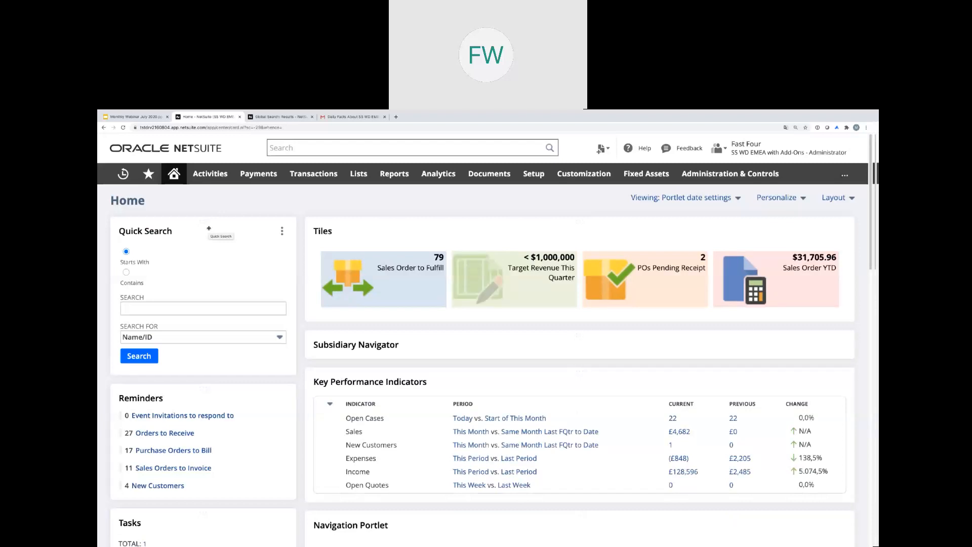
pyautogui.moveTo(314, 173)
pyautogui.moveTo(332, 302)
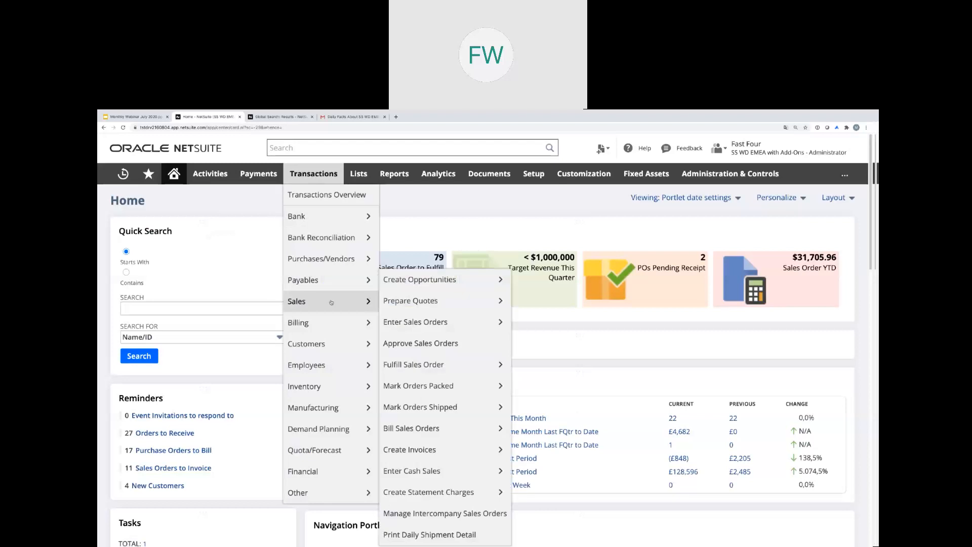
pyautogui.moveTo(440, 324)
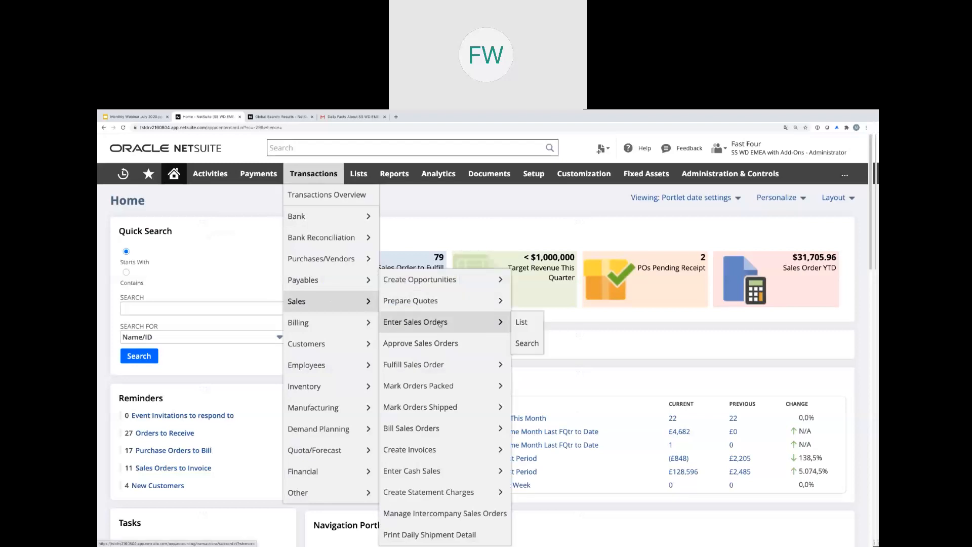
pyautogui.click(441, 324)
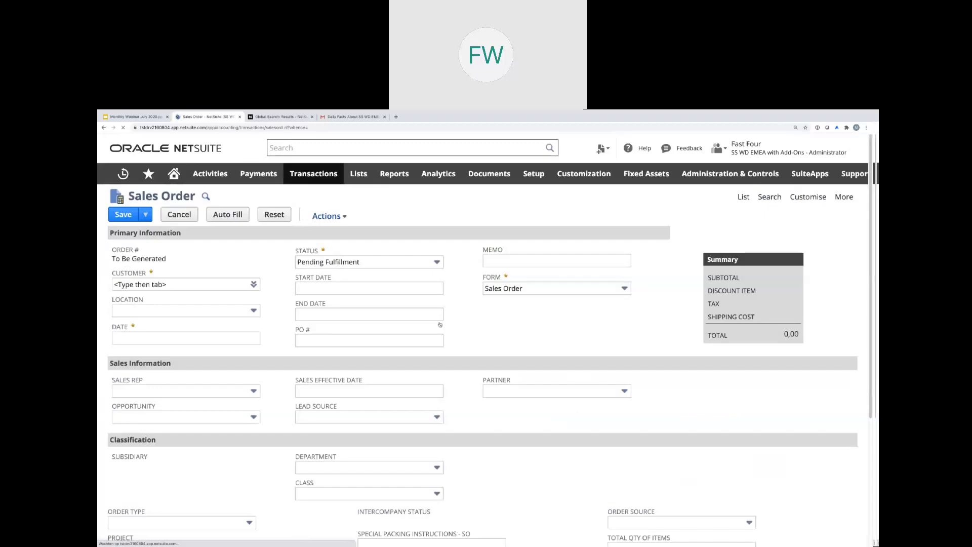
# Set the sales order's customer to C115 AAA Customer and its date to 21/07/2020
pyautogui.write('aaa')
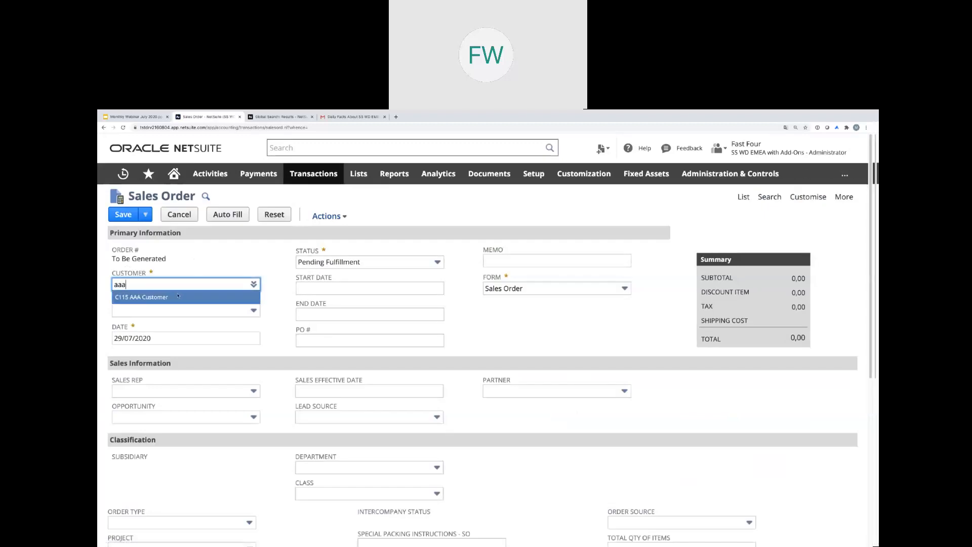
pyautogui.click(179, 337)
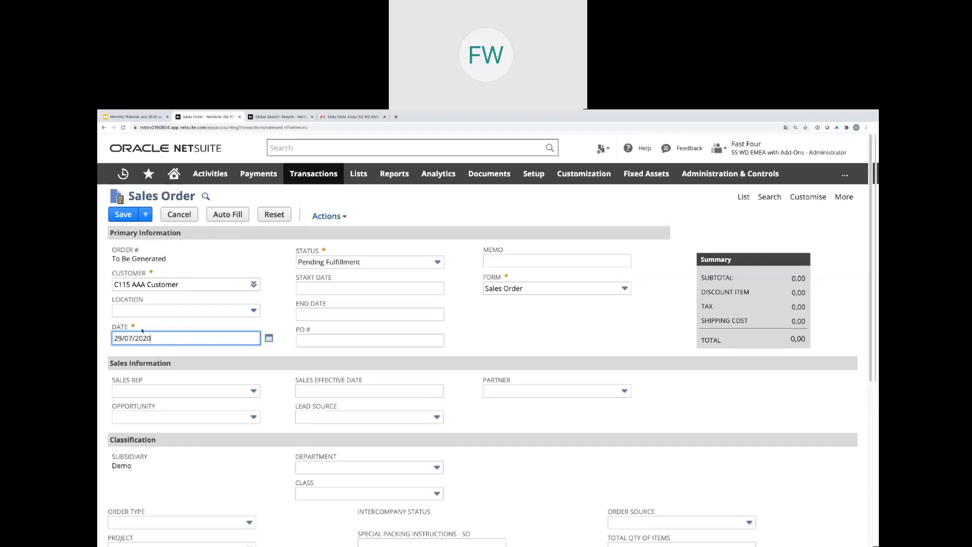
pyautogui.press('+')
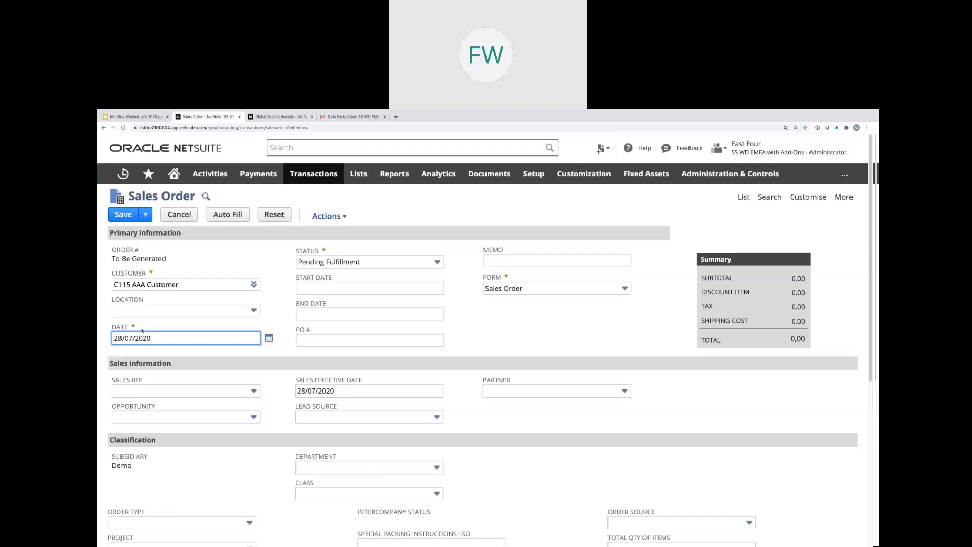
pyautogui.press('m')
pyautogui.press('t')
# Choose 100100 Theselius chair from the full item list for the sales order's first item line
pyautogui.scroll(-5, 238, 351)
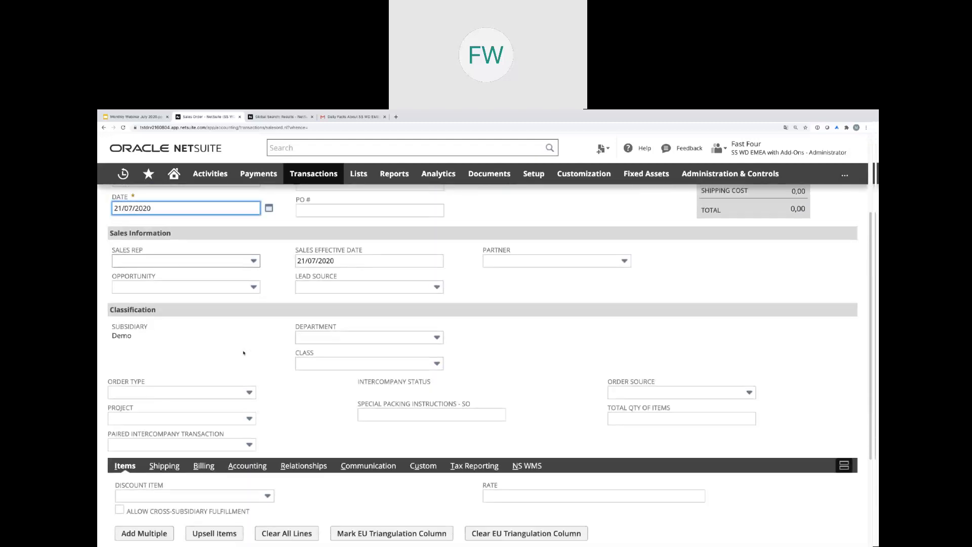
pyautogui.scroll(-2, 244, 353)
pyautogui.click(168, 462)
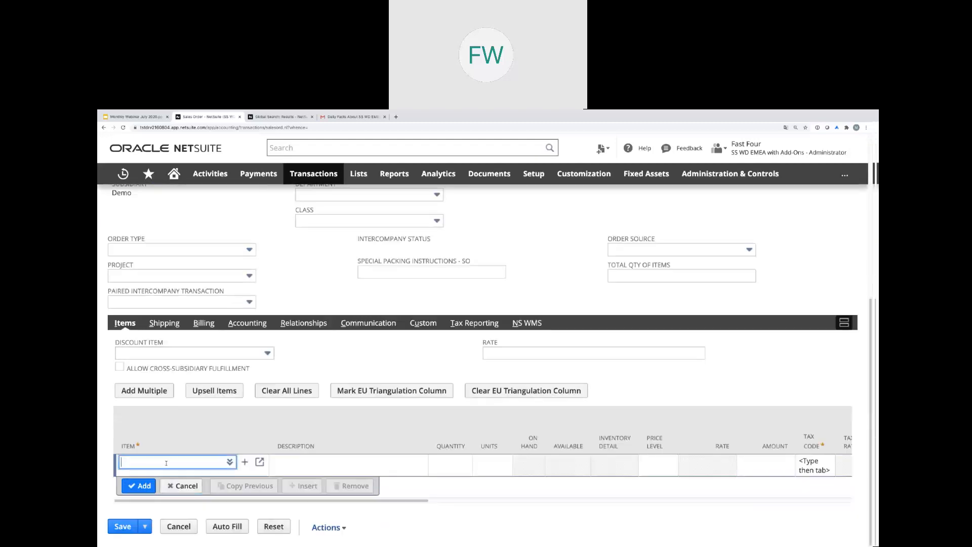
pyautogui.click(229, 462)
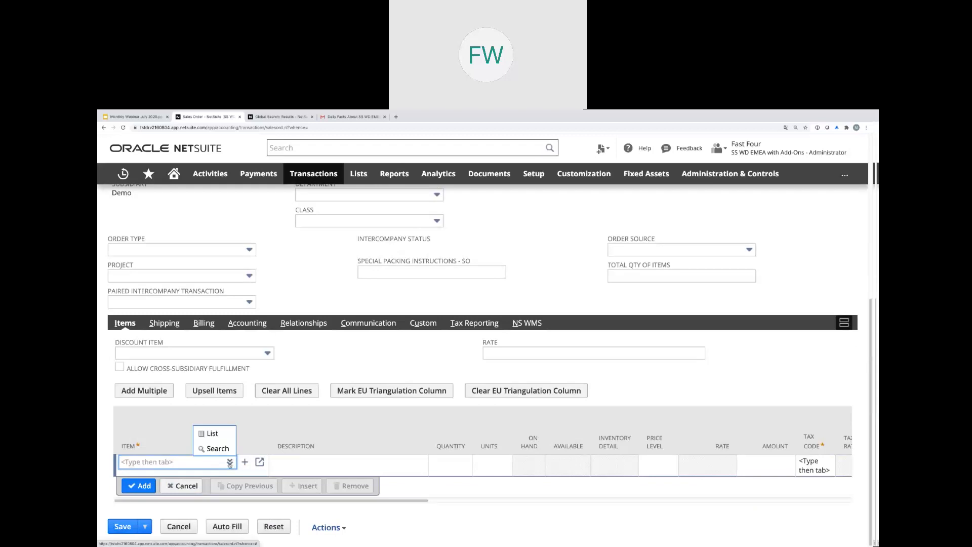
pyautogui.click(213, 437)
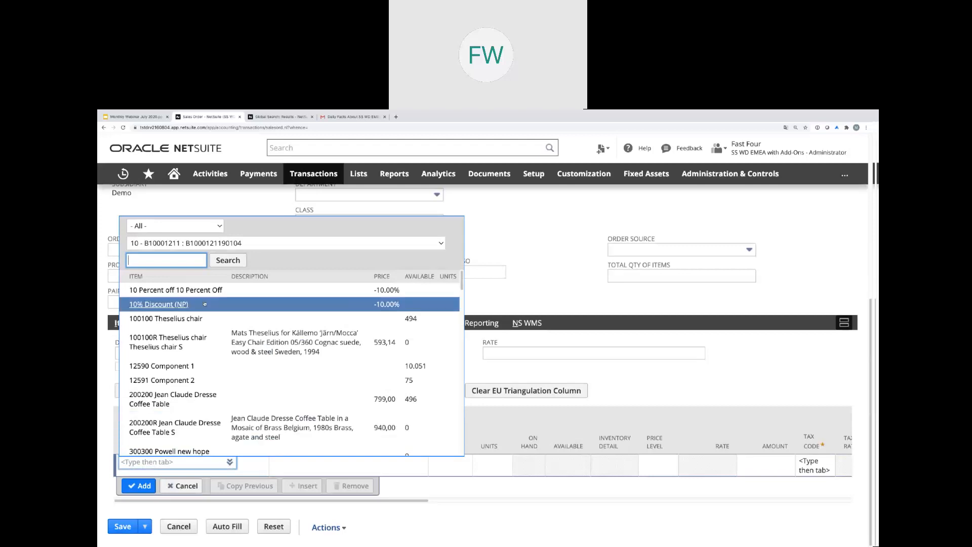
pyautogui.click(188, 319)
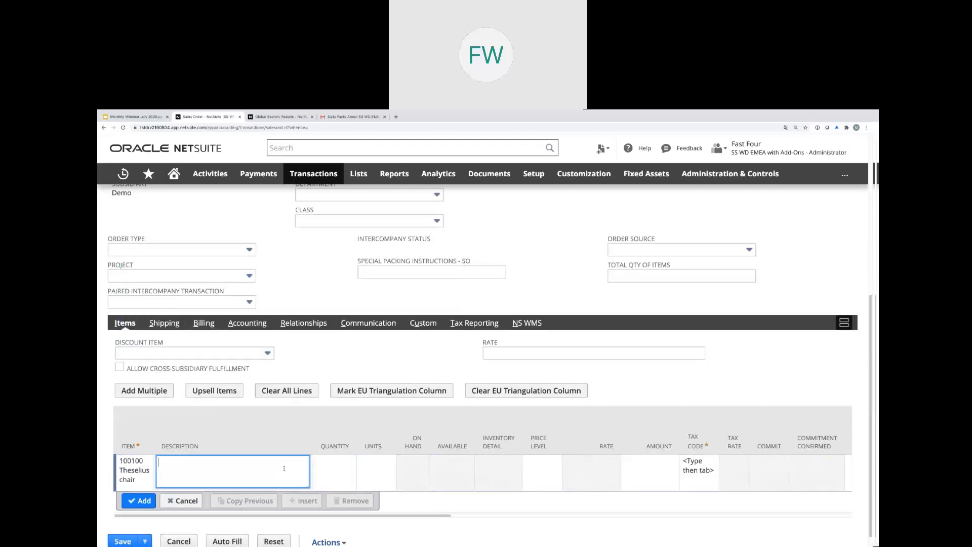
# Enter the Theselius chair line's amount as the calculation 25+25 and add the line to the order
pyautogui.click(318, 472)
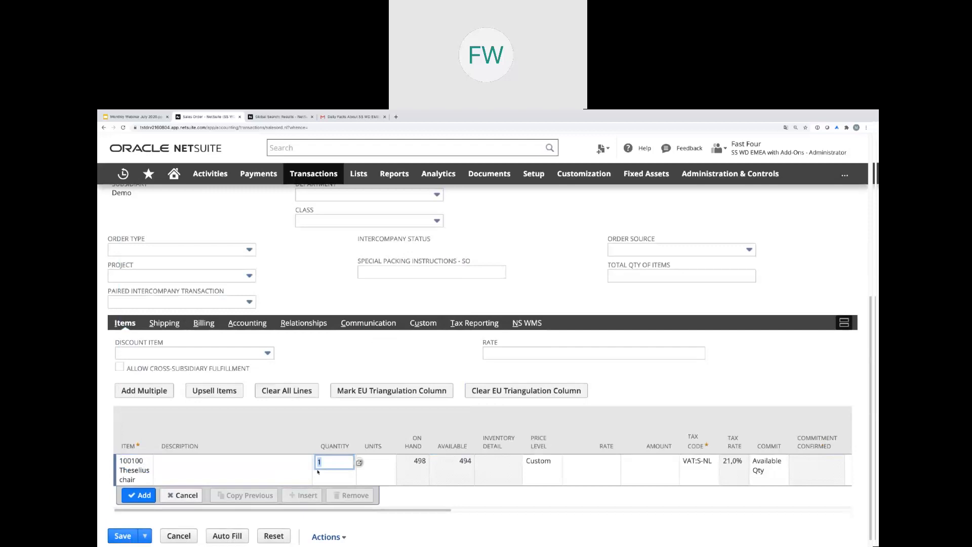
pyautogui.click(664, 474)
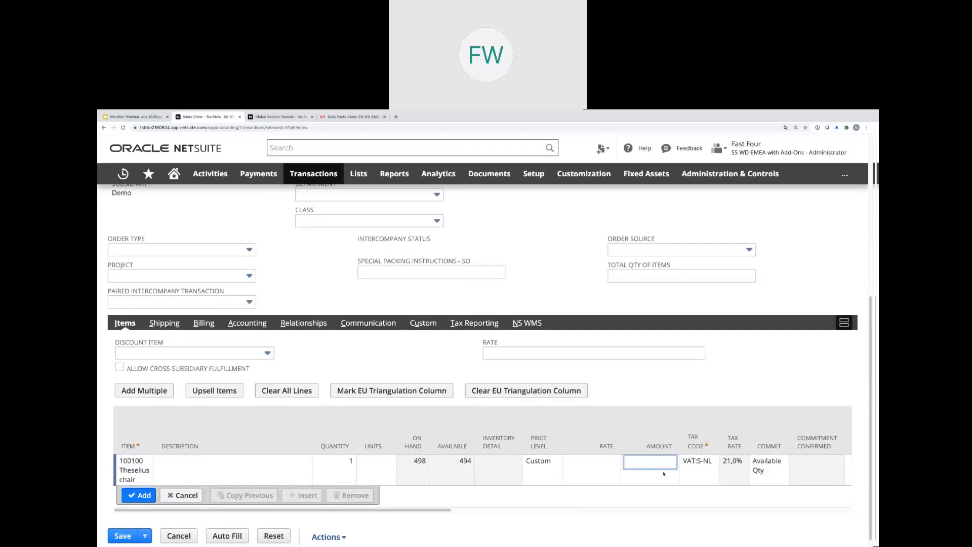
pyautogui.write('25+25')
pyautogui.press('Return')
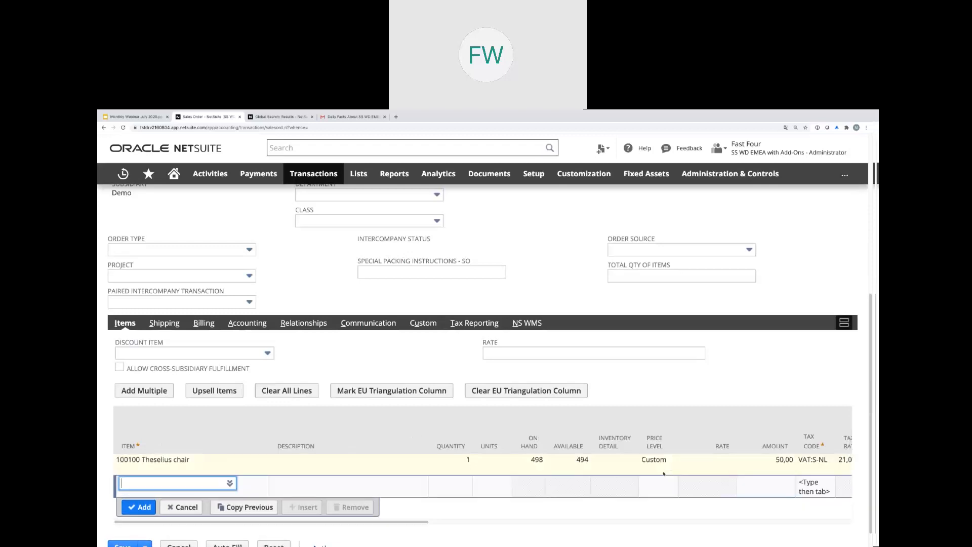
# Recalculate the Theselius chair line's amount as 50/5 and commit the line
pyautogui.click(766, 465)
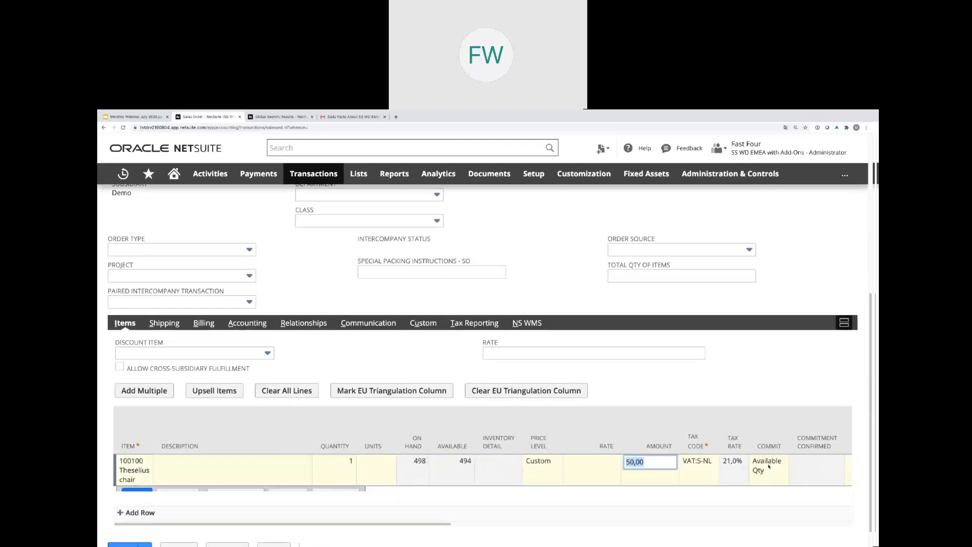
pyautogui.write('5')
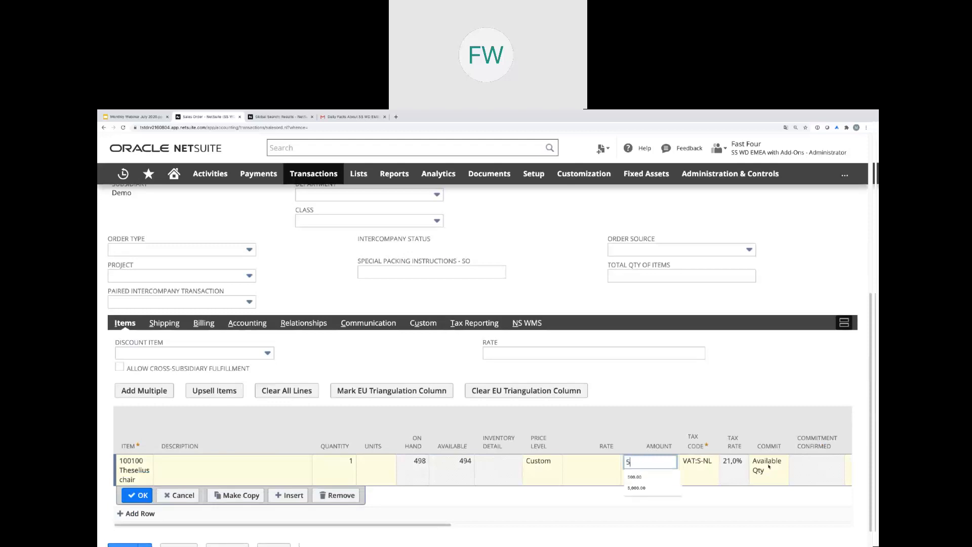
pyautogui.write('0/5')
pyautogui.press('Return')
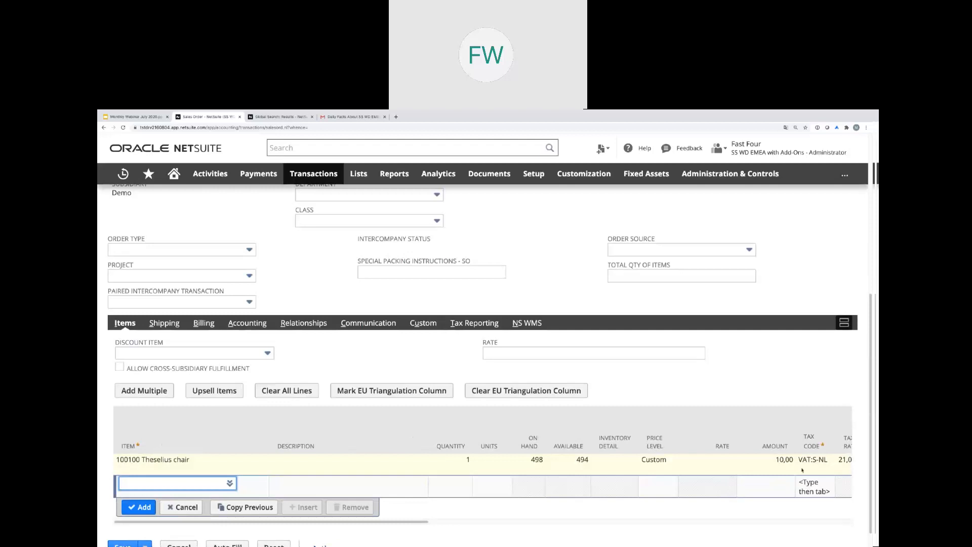
# Leave the unsaved sales order and open the financial Balance Sheet report
pyautogui.click(771, 471)
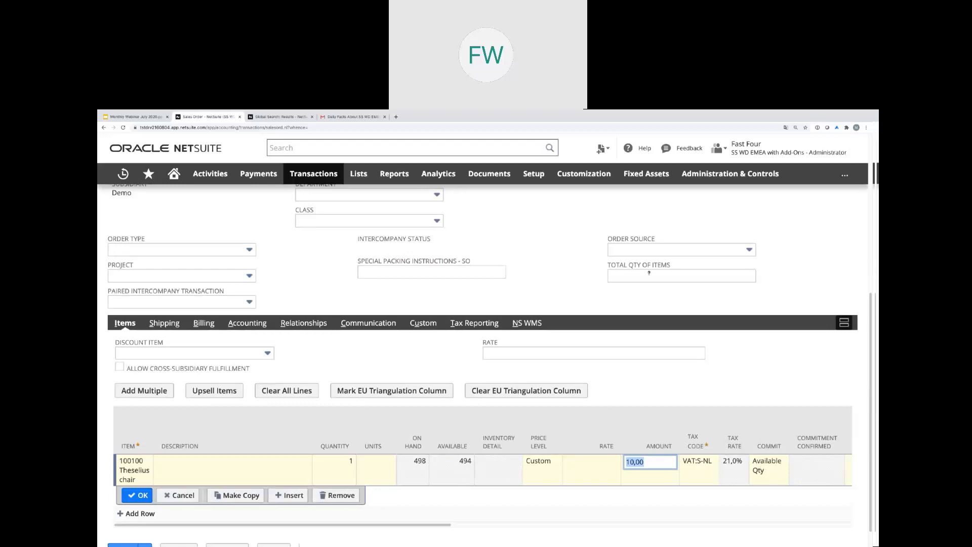
pyautogui.moveTo(410, 179)
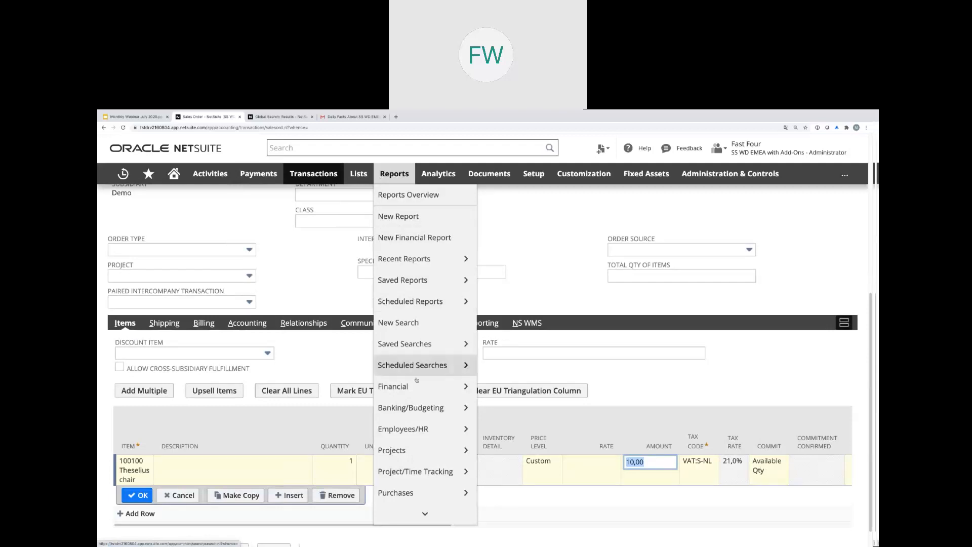
pyautogui.moveTo(421, 388)
pyautogui.moveTo(498, 244)
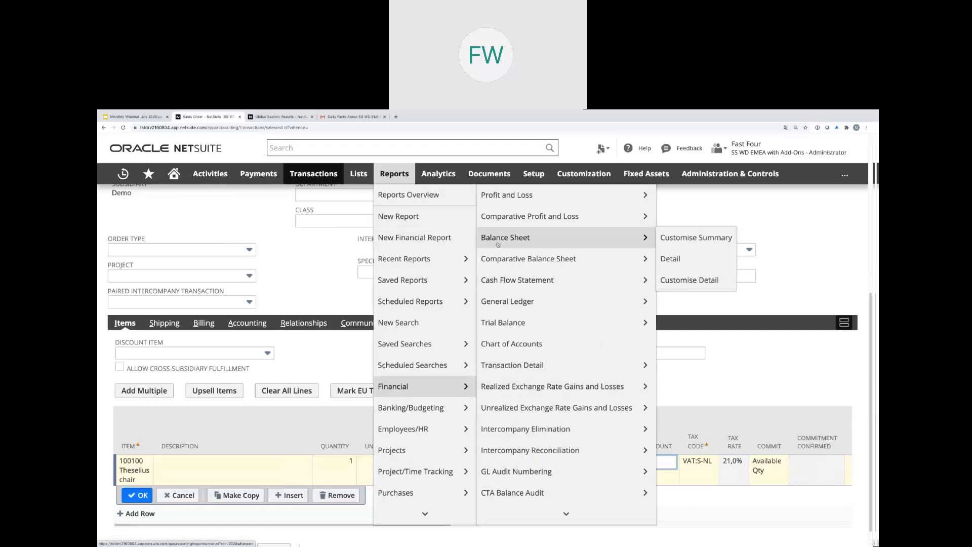
pyautogui.click(498, 245)
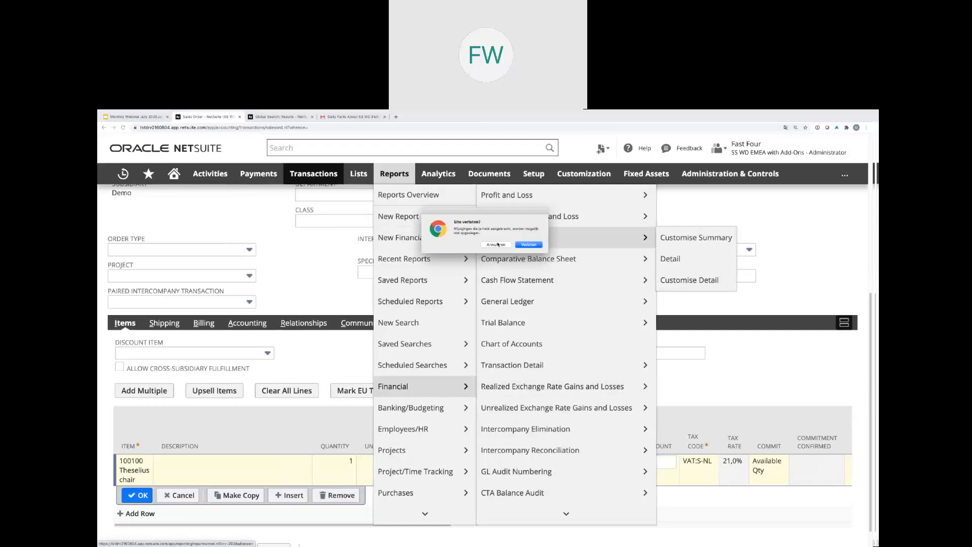
pyautogui.click(529, 245)
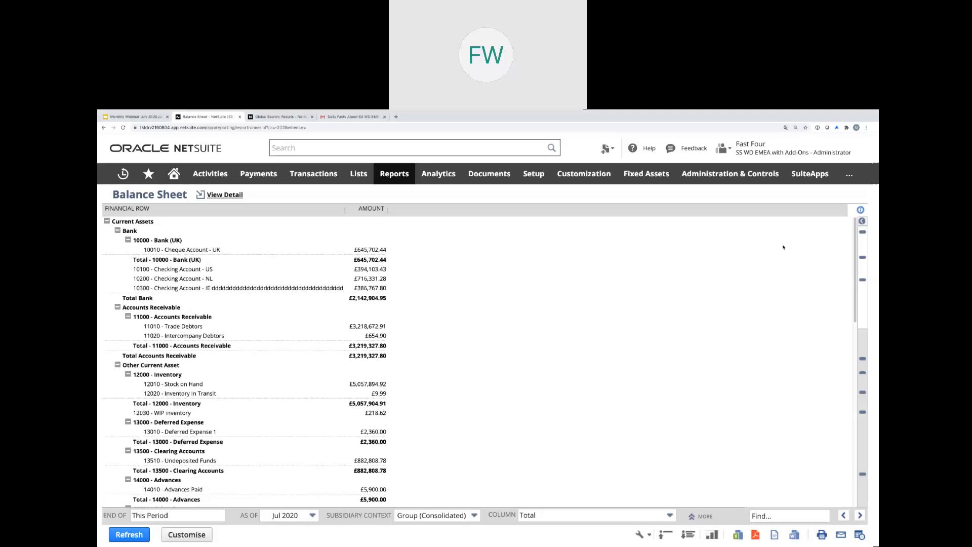
# Look through the balance sheet and use its section outline to jump to Capital and Reserves
pyautogui.scroll(-10, 783, 247)
pyautogui.scroll(10, 783, 247)
pyautogui.scroll(-2, 783, 247)
pyautogui.scroll(2, 784, 247)
pyautogui.click(863, 221)
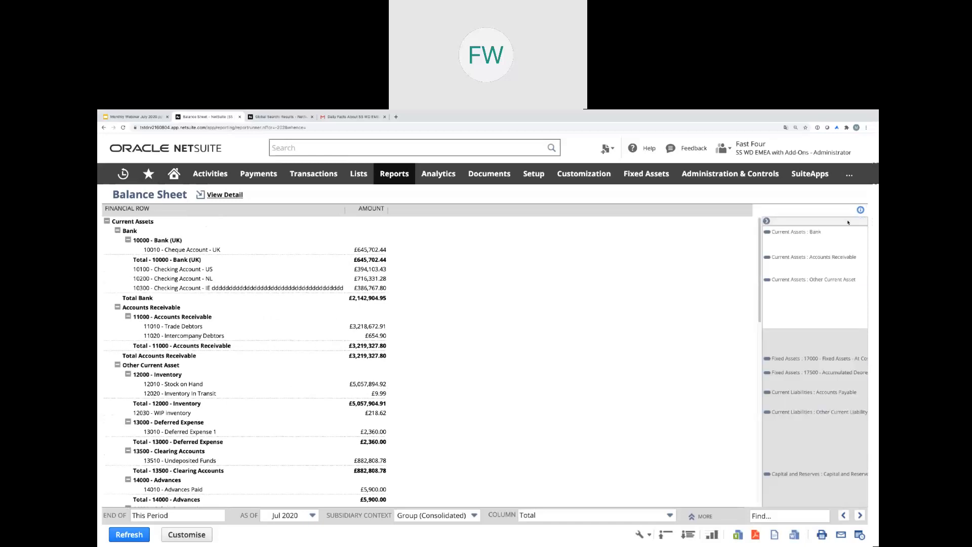
pyautogui.click(816, 474)
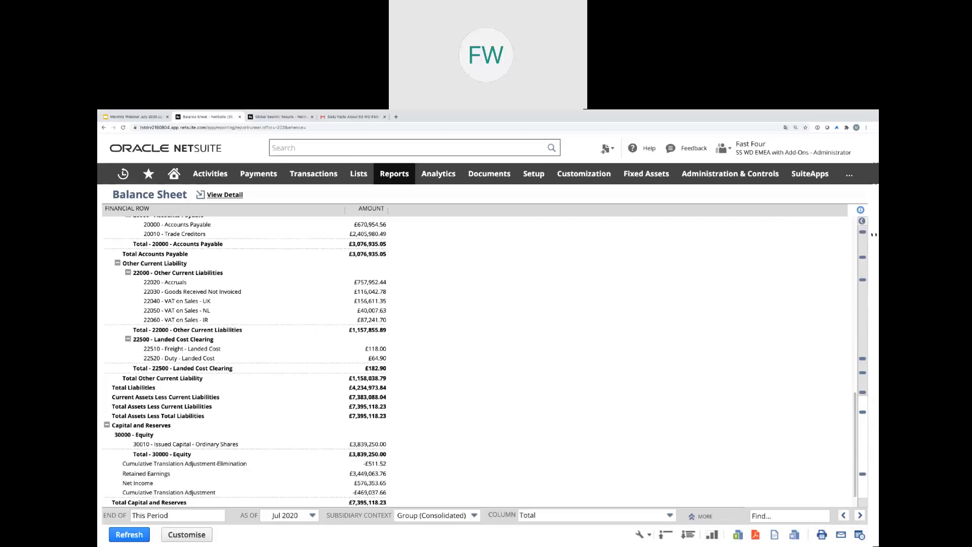
# Jump to the balance sheet's Bank section and to Accounts Payable under Current Liabilities, and show the section outline again
pyautogui.click(863, 233)
pyautogui.click(863, 222)
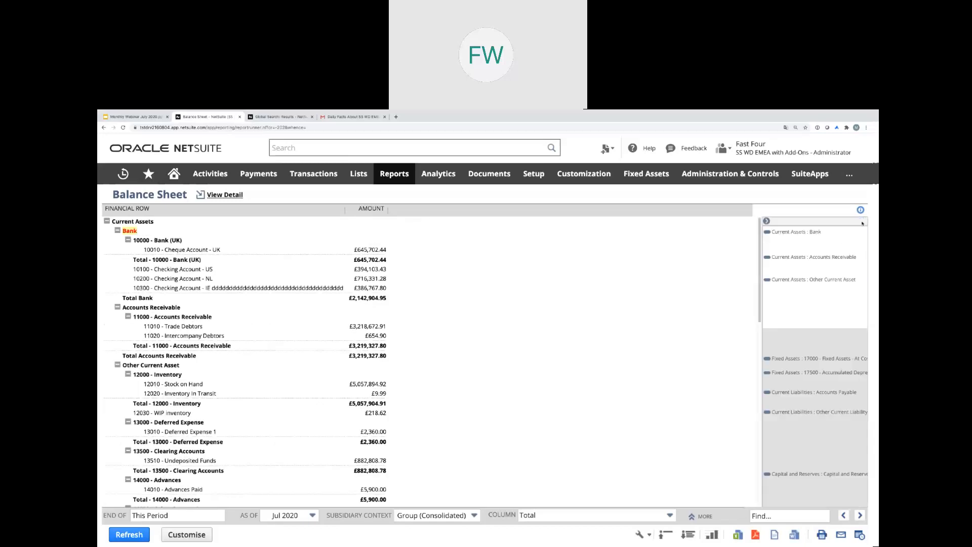
pyautogui.click(766, 394)
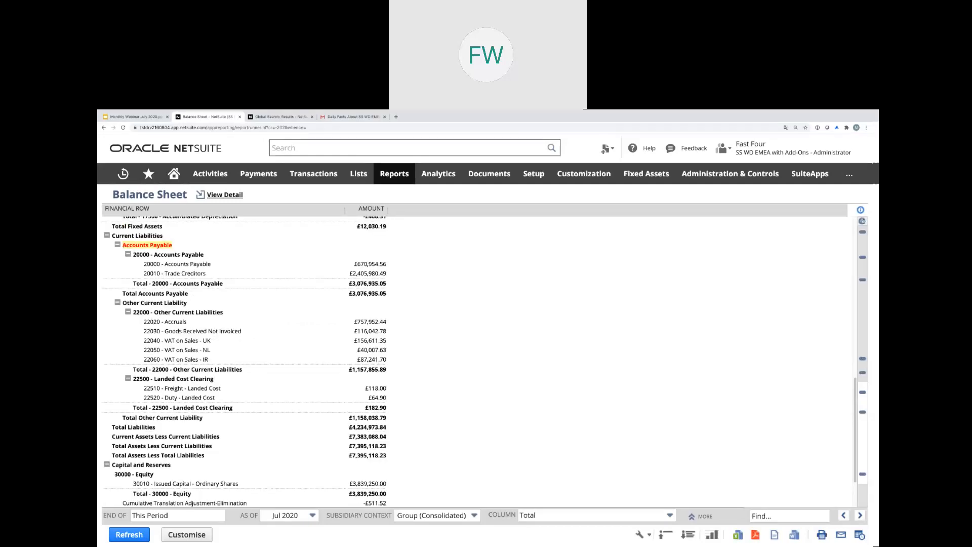
pyautogui.click(863, 221)
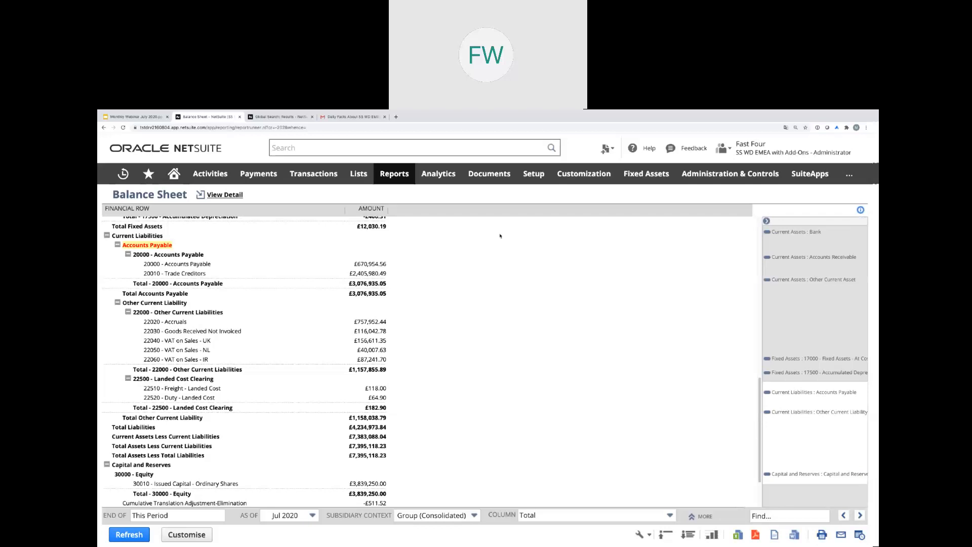
# Explore the report's End Of period selectors by toggling the Period, Quarter and Year quick filters
pyautogui.click(208, 515)
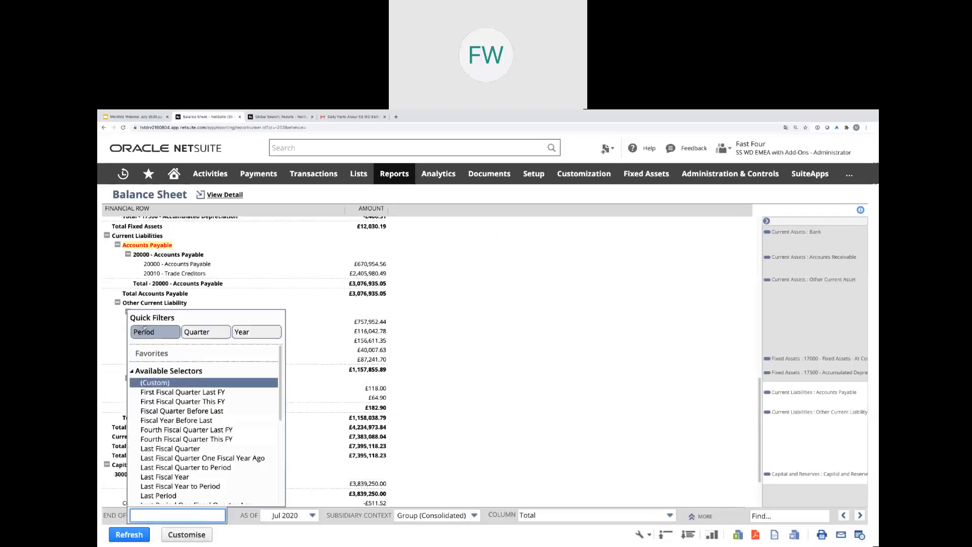
pyautogui.click(143, 332)
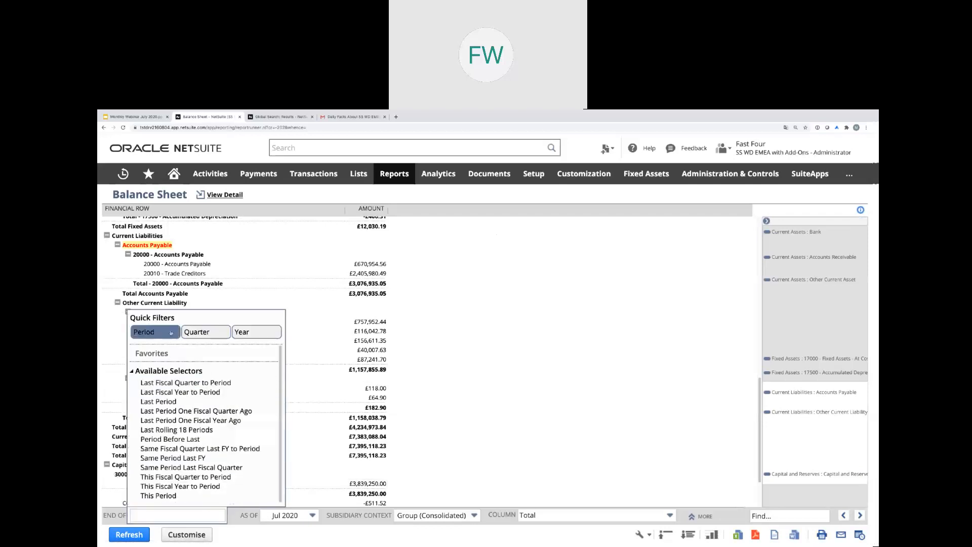
pyautogui.click(185, 333)
pyautogui.click(173, 333)
pyautogui.click(201, 333)
pyautogui.click(217, 334)
pyautogui.click(245, 333)
pyautogui.click(246, 334)
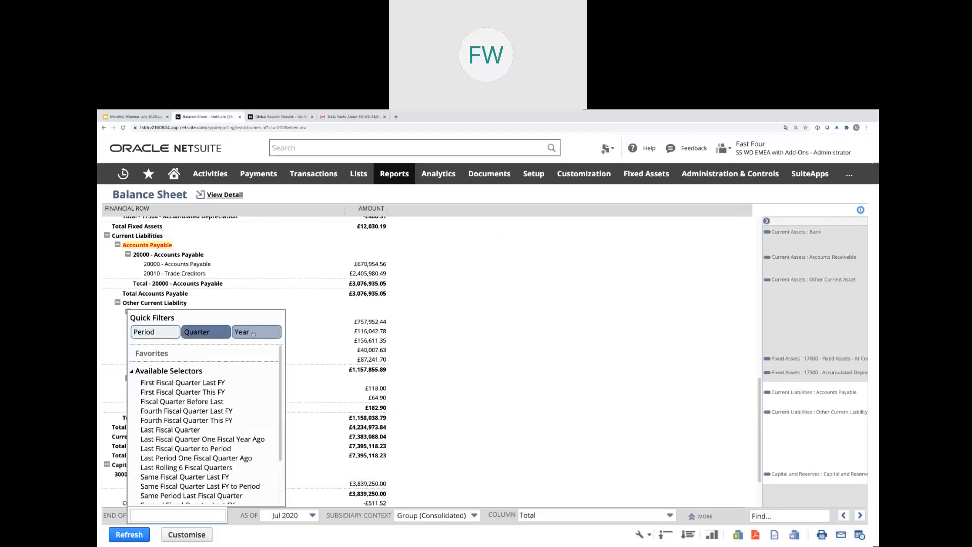
pyautogui.click(218, 334)
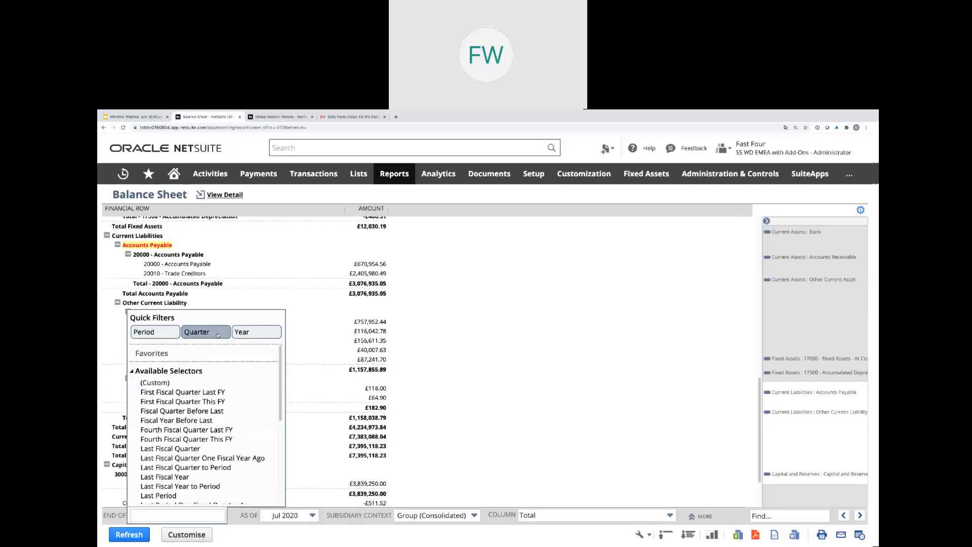
# Mark Last Period and Last Fiscal Year to Period as favorite selectors, and leave only the Period quick filter on
pyautogui.click(148, 333)
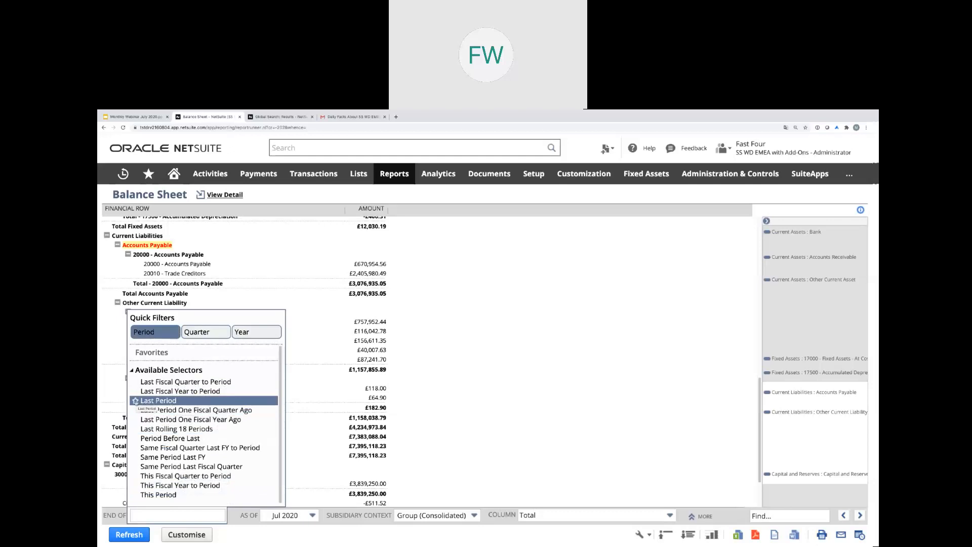
pyautogui.click(135, 400)
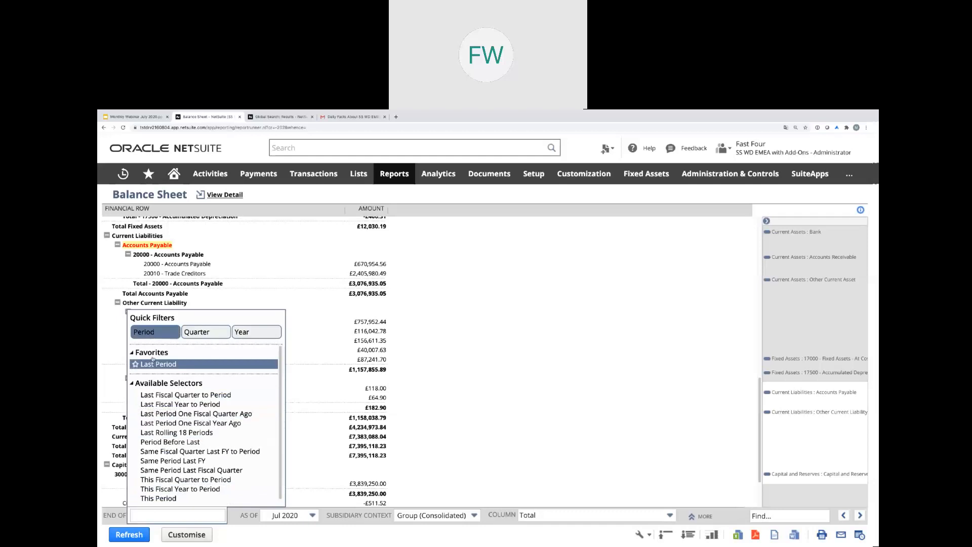
pyautogui.click(239, 336)
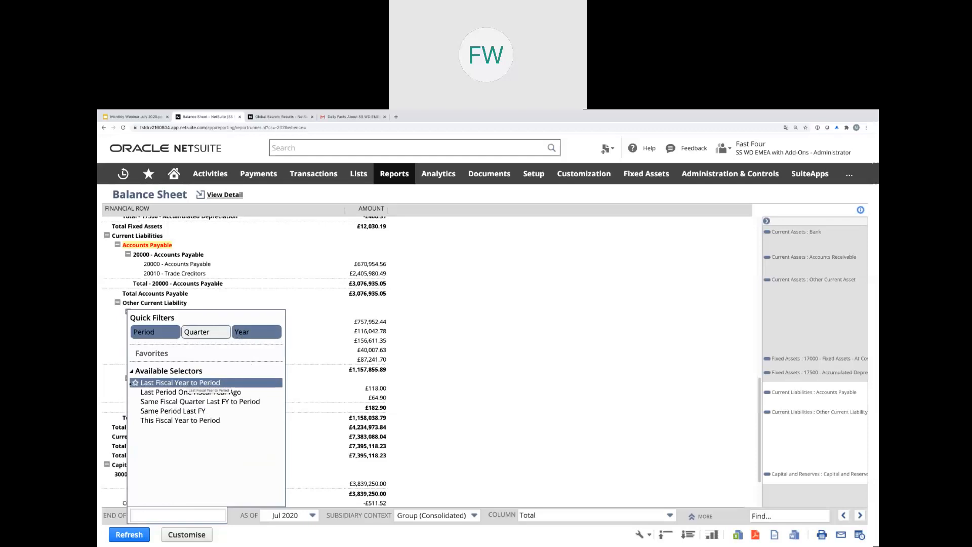
pyautogui.click(134, 383)
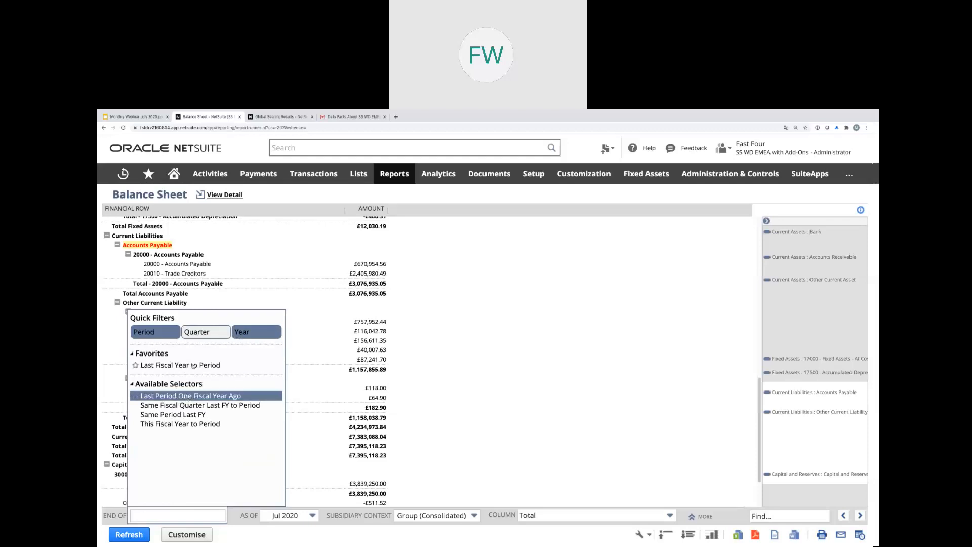
pyautogui.click(161, 333)
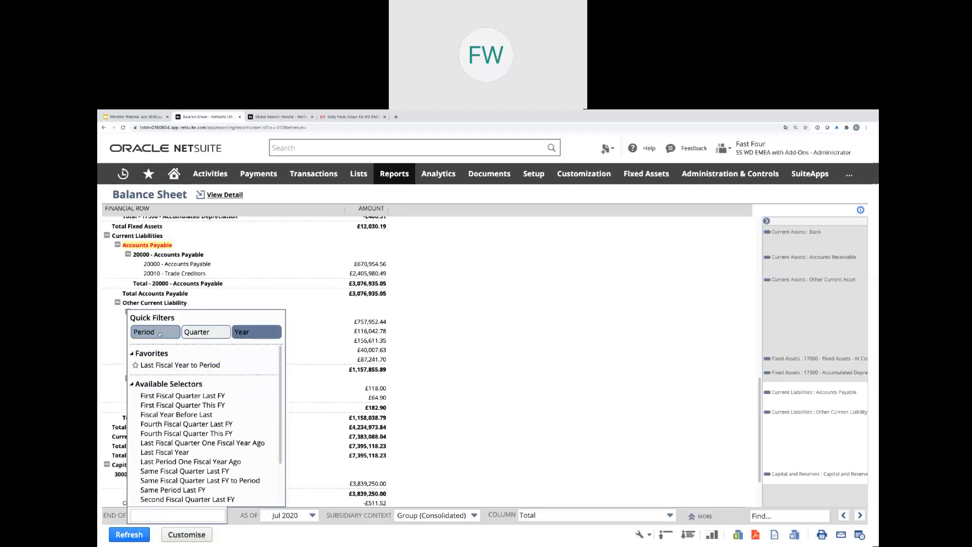
pyautogui.click(160, 333)
pyautogui.click(256, 332)
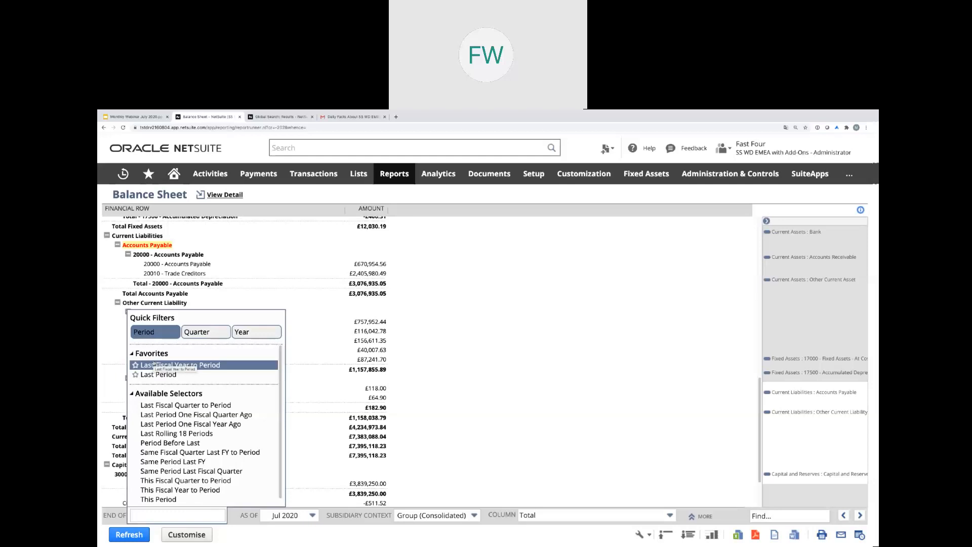
# Switch to the Monthly Webinar July 2020 presentation in Google Slides, present it and advance to the "Some more tricks and tips" slide
pyautogui.click(148, 117)
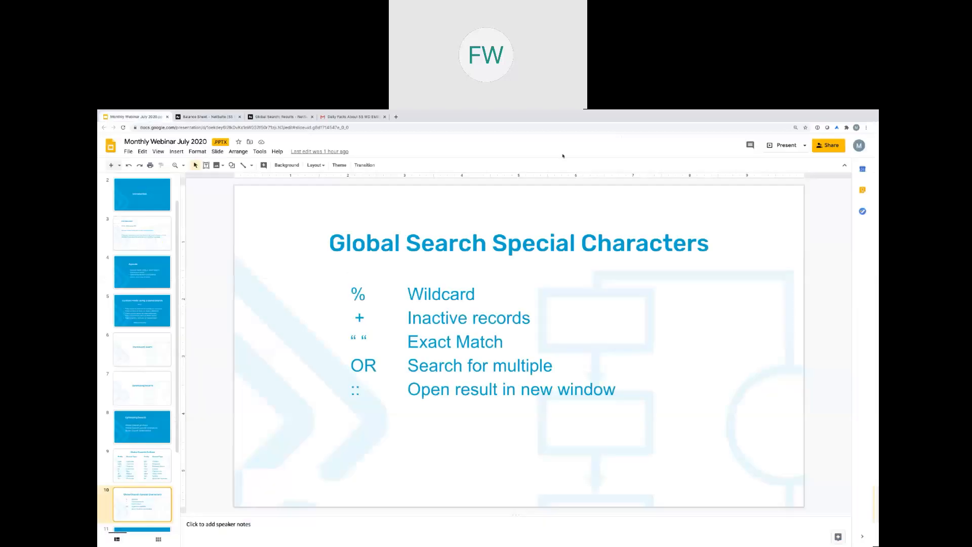
pyautogui.click(784, 148)
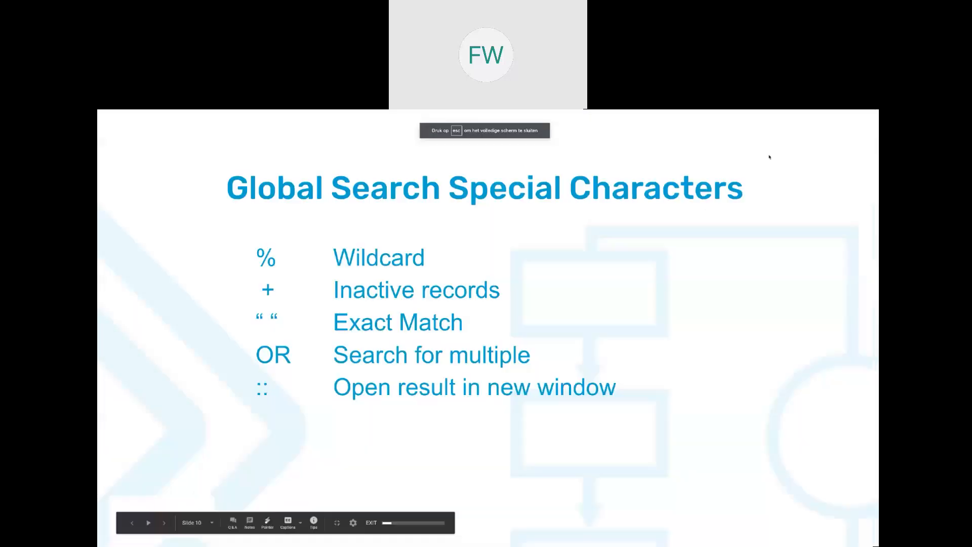
pyautogui.press('Right')
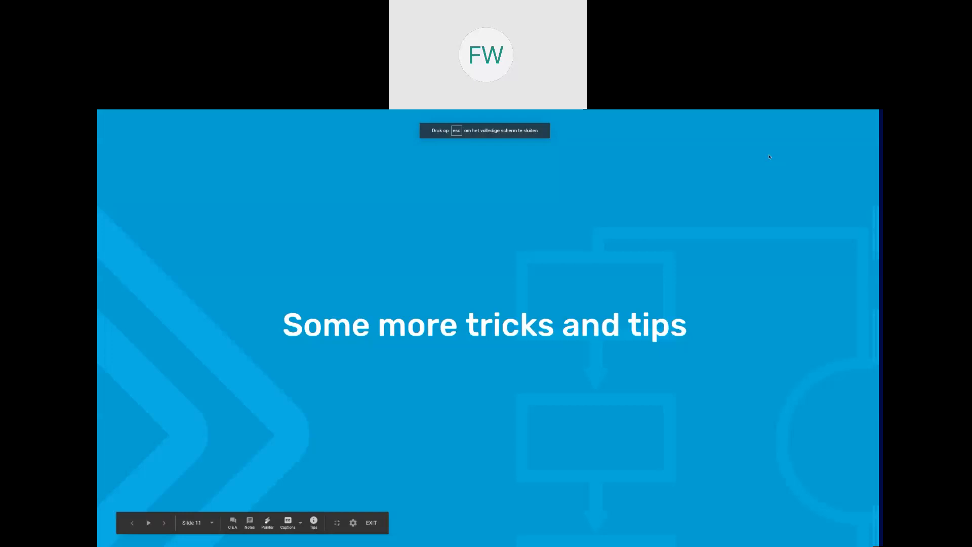